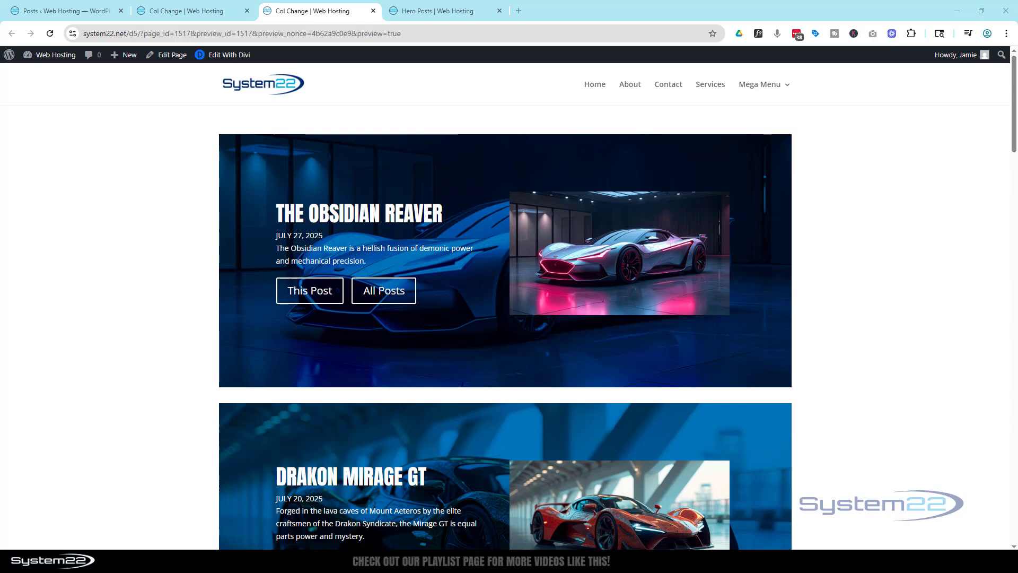
Scroll through the Col Change preview page to look over the car post cards.
scroll(879, 319, down, 9)
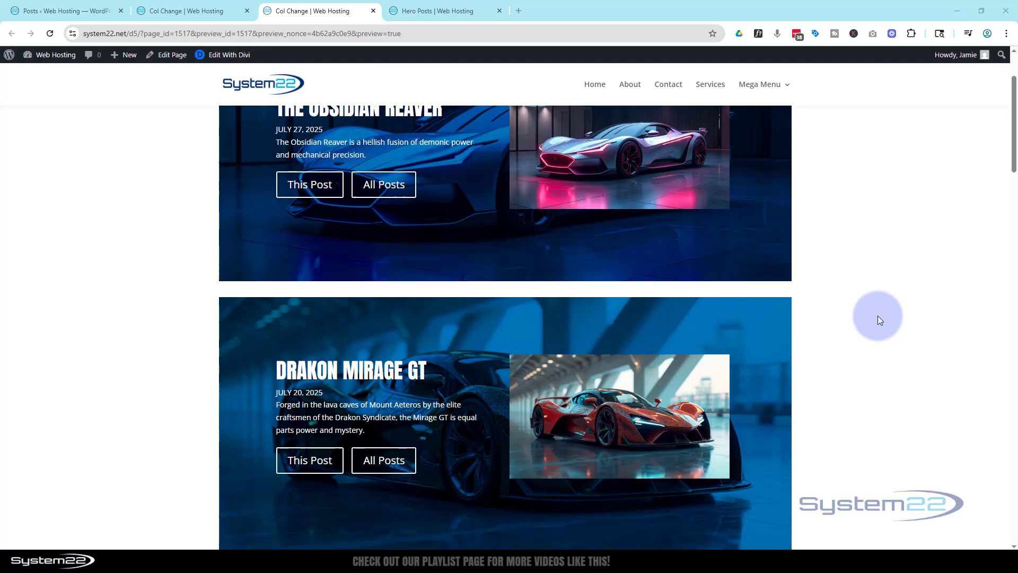
scroll(880, 315, down, 10)
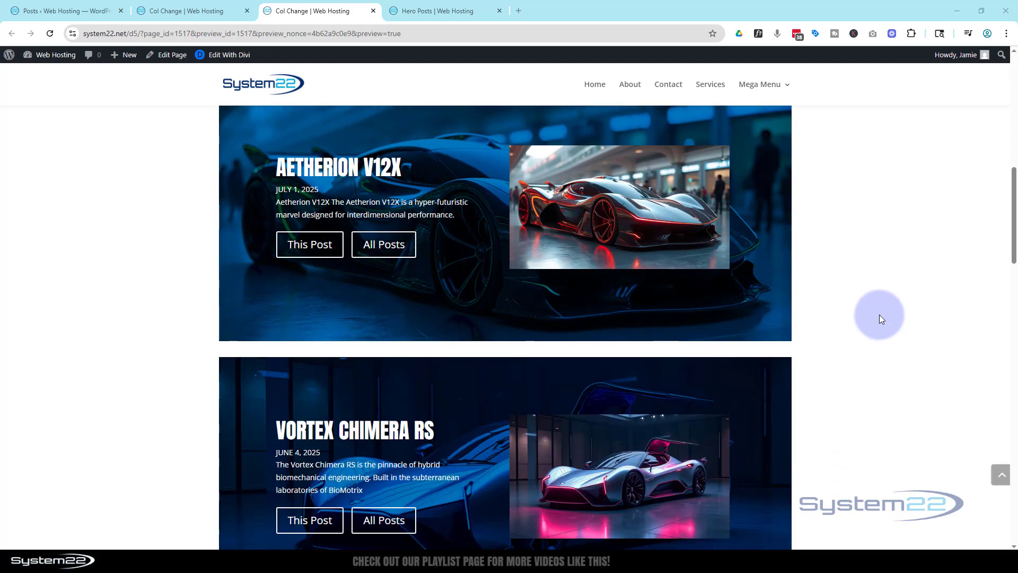
scroll(879, 318, down, 9)
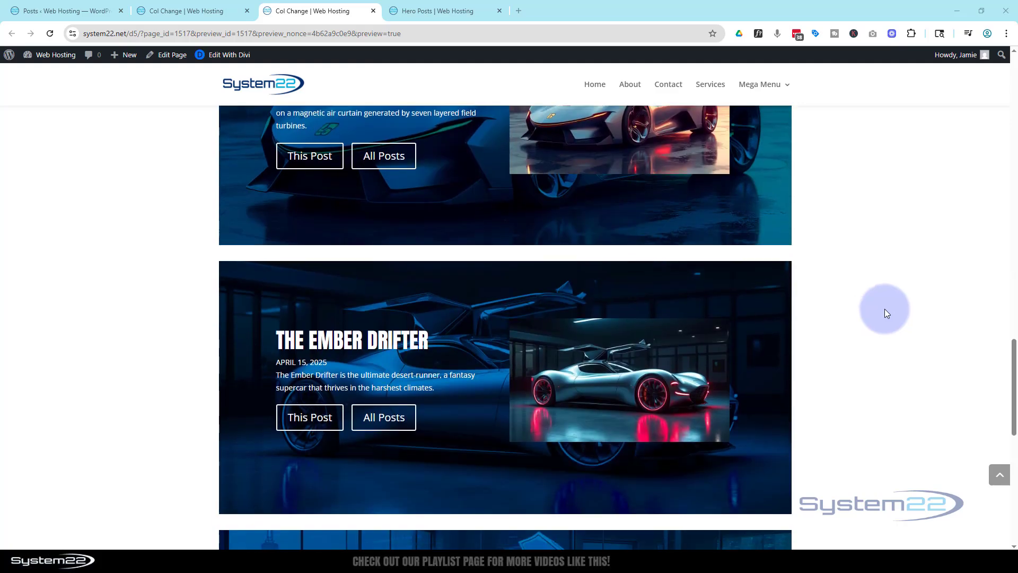
scroll(885, 309, down, 10)
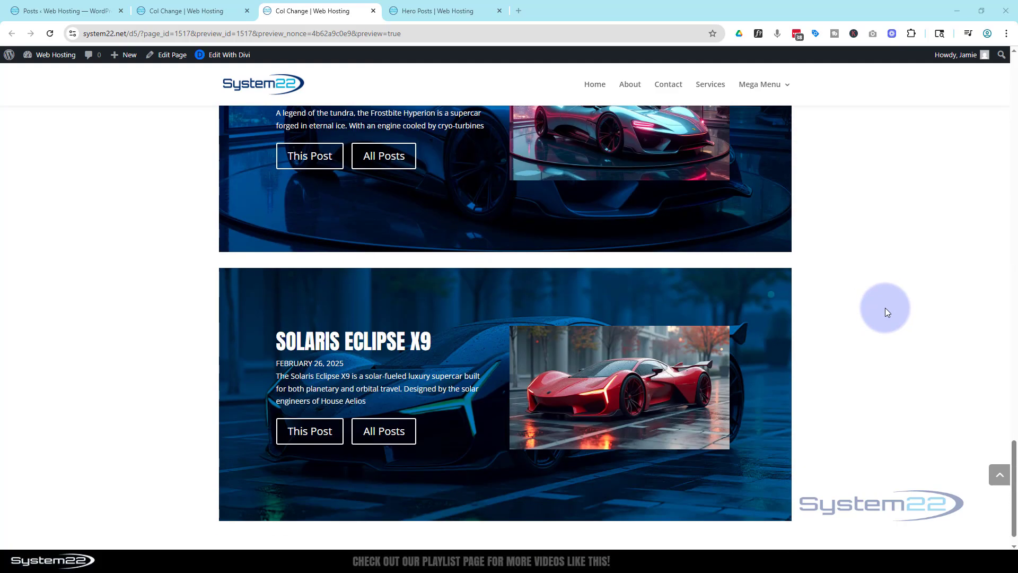
scroll(887, 312, down, 1)
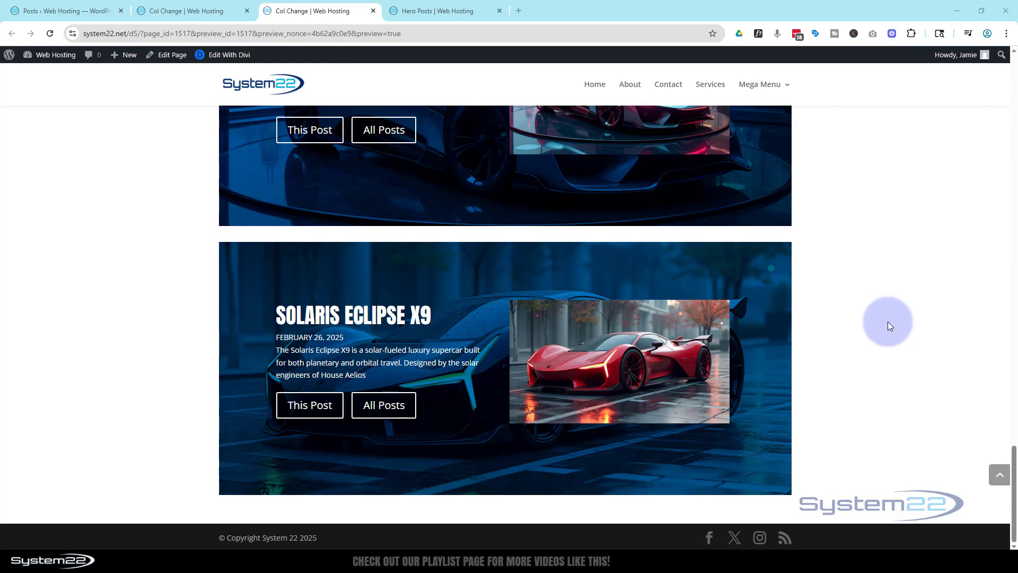
scroll(889, 319, up, 12)
scroll(890, 316, up, 18)
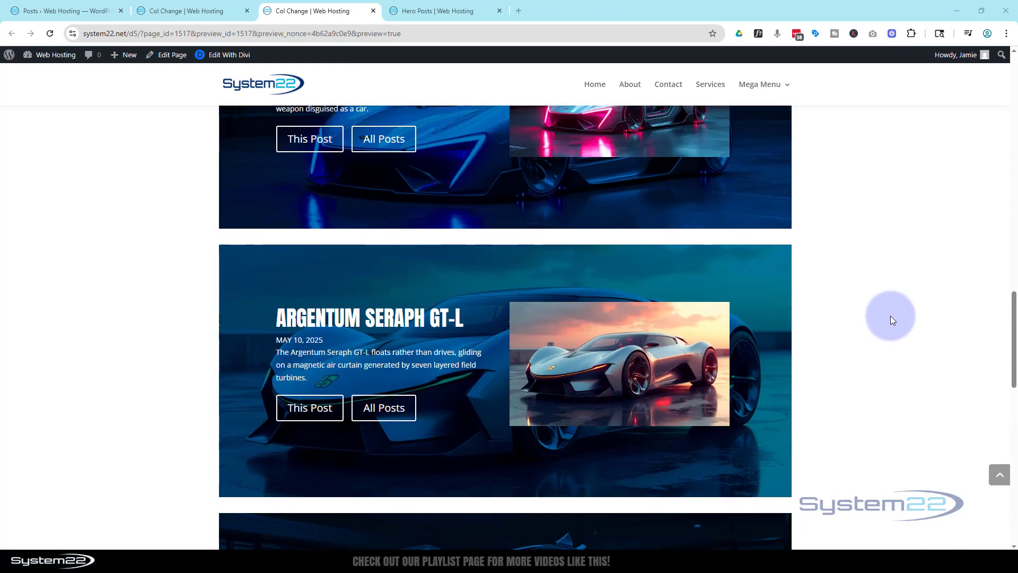
scroll(893, 313, up, 15)
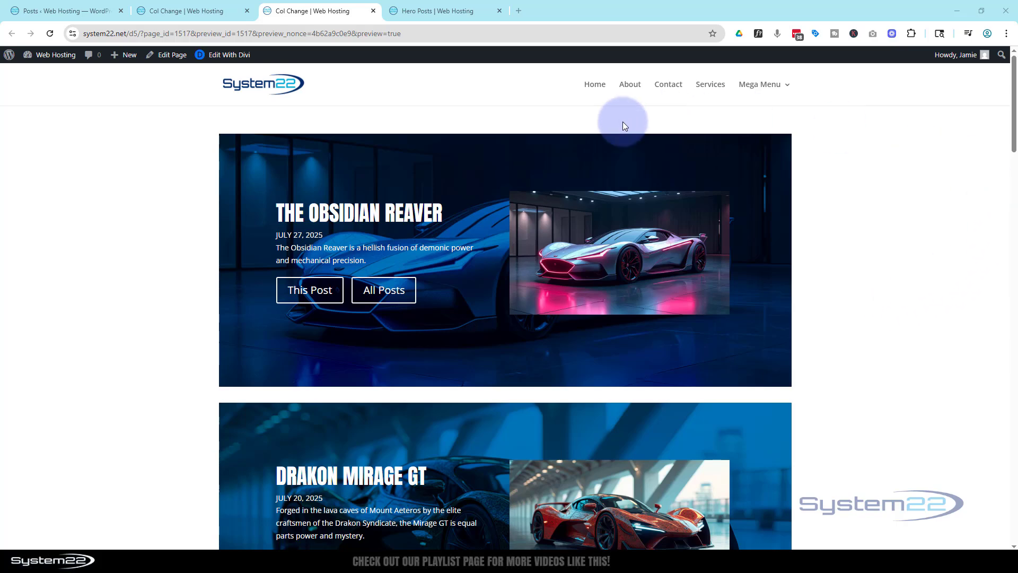
Look over the three-column Hero Posts example, then return to the Col Change preview.
click(447, 10)
scroll(898, 288, down, 4)
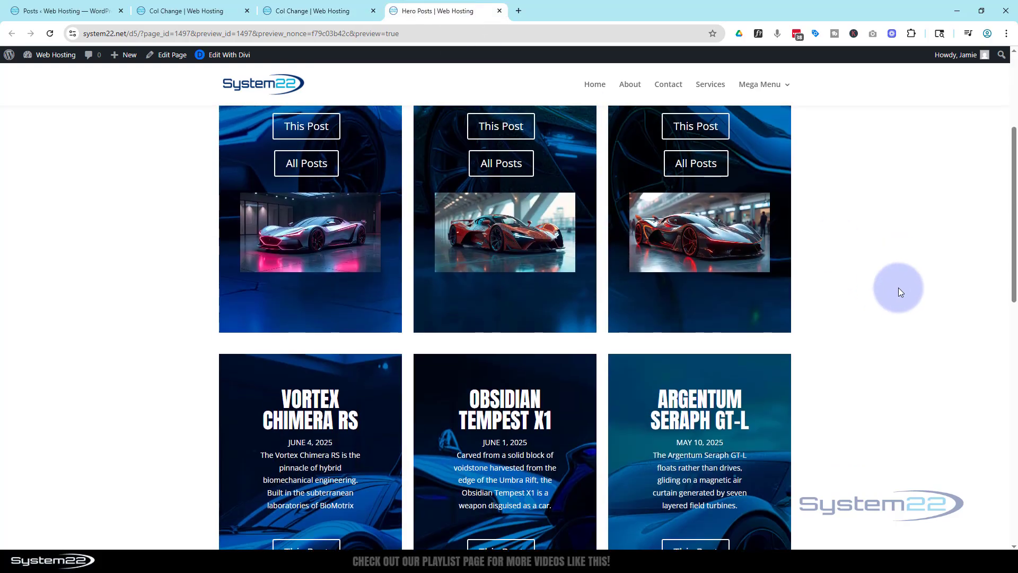
scroll(898, 288, up, 4)
click(318, 11)
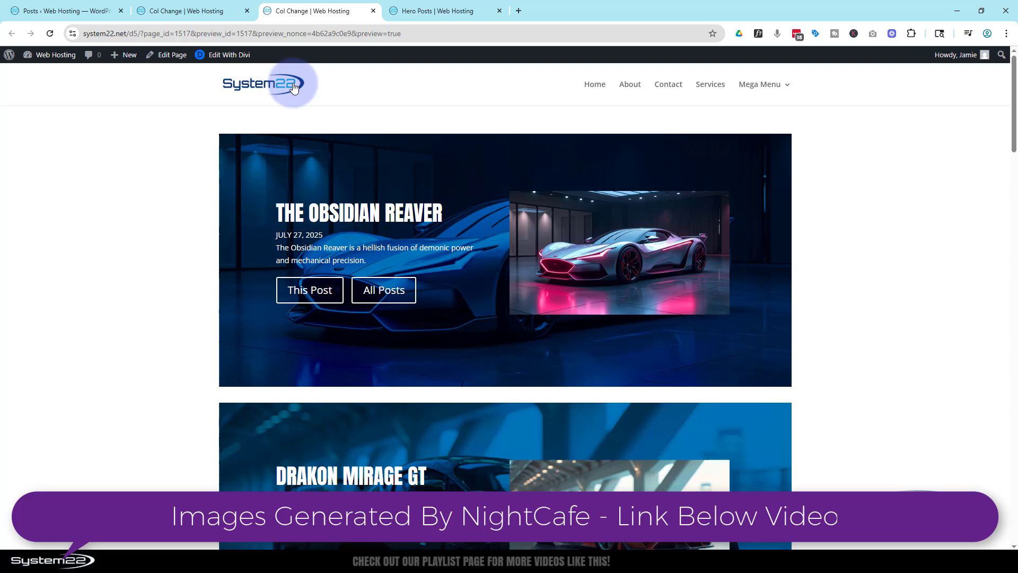
Open the Col Change page in the builder and switch off the hero module's Loop Element.
click(195, 12)
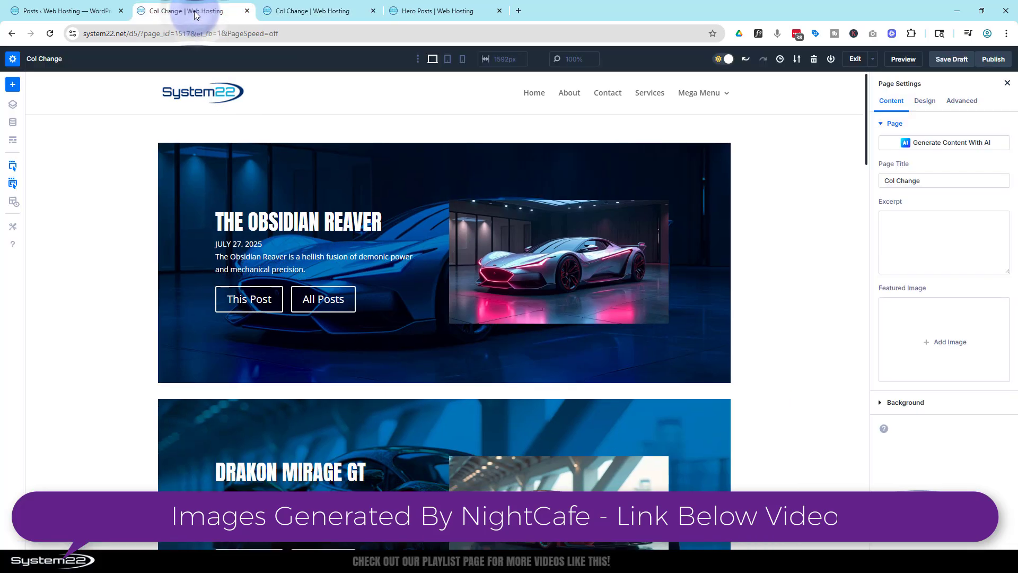
click(823, 341)
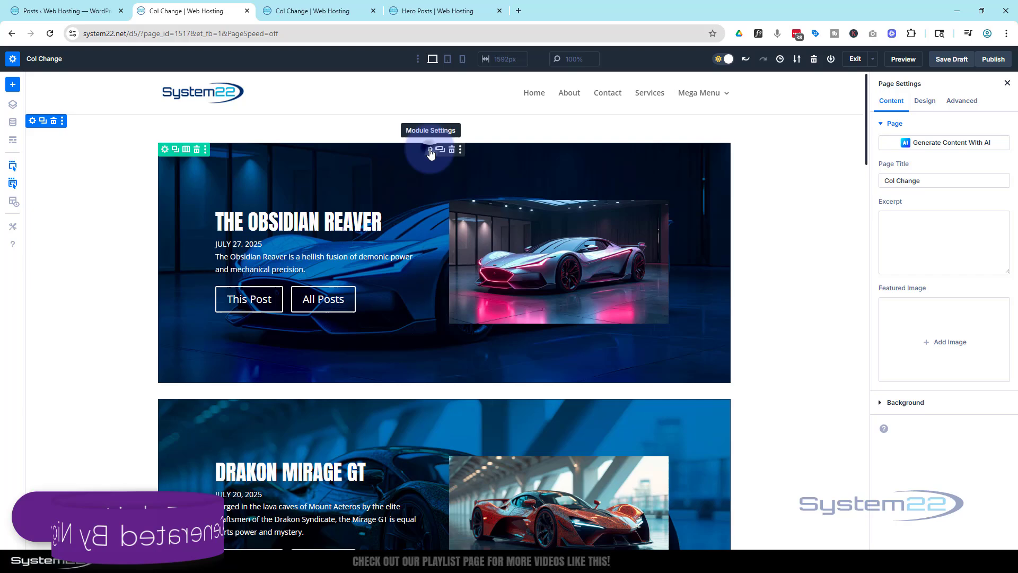
click(431, 150)
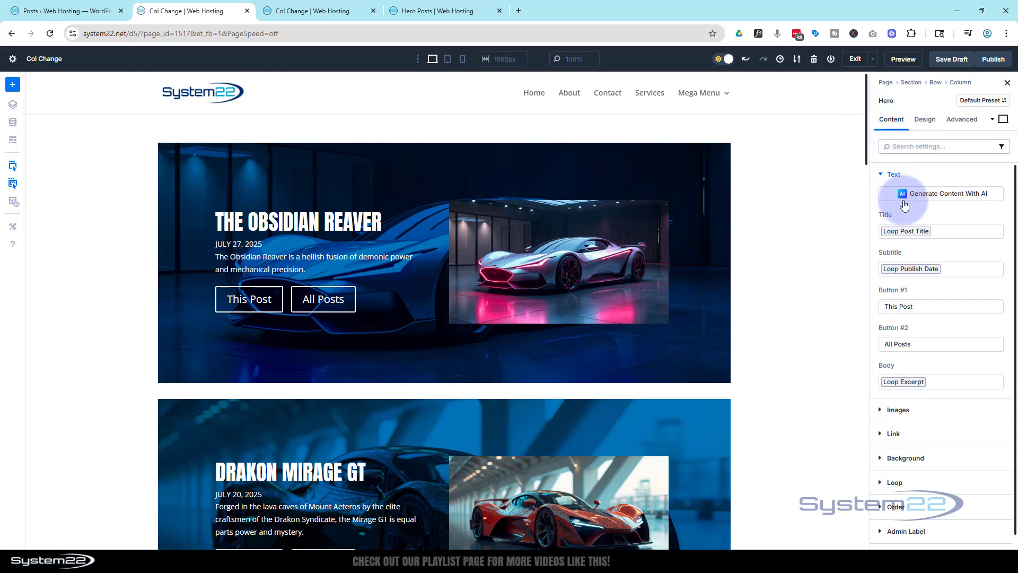
click(911, 269)
scroll(912, 271, down, 1)
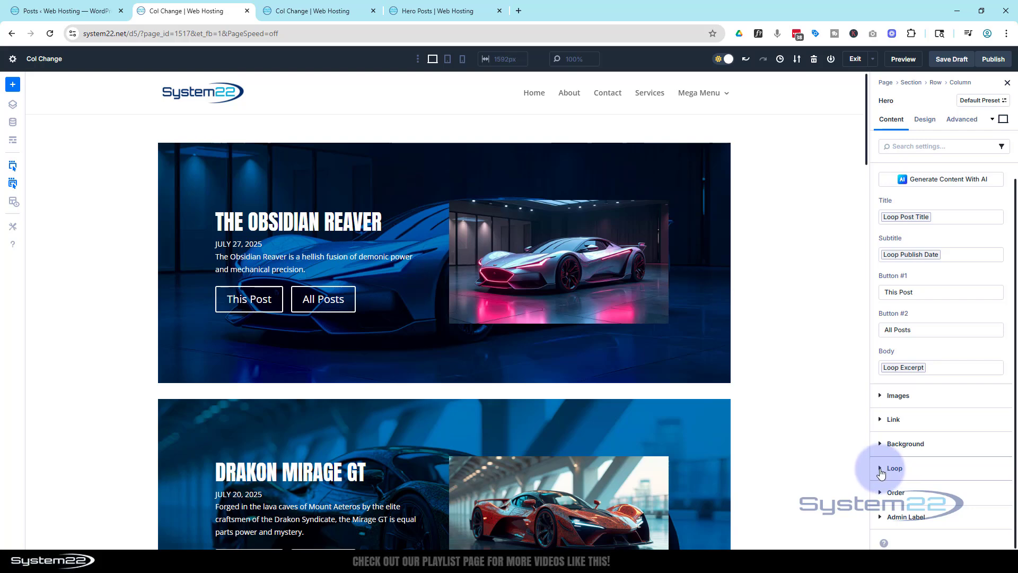
click(881, 468)
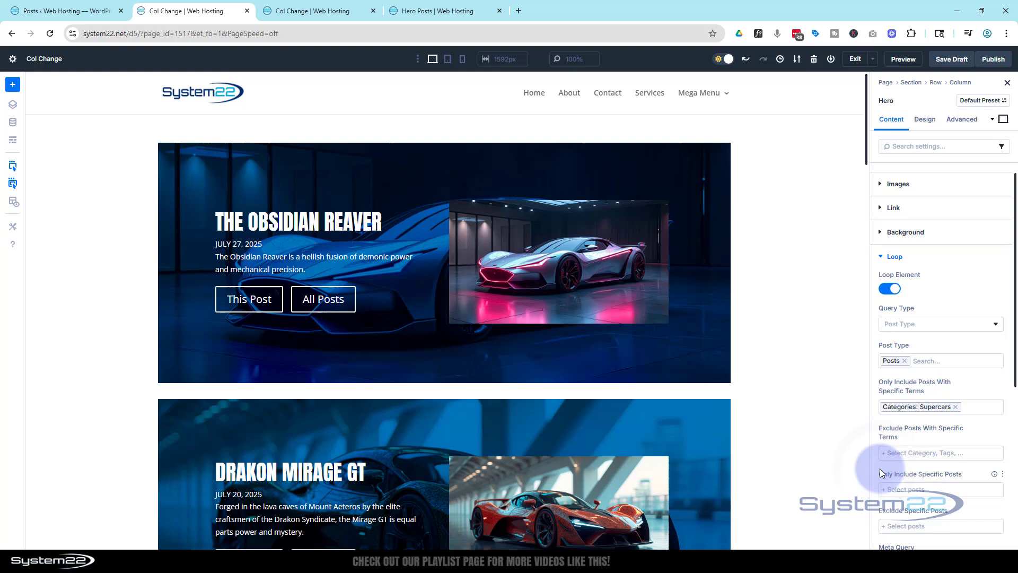
click(889, 289)
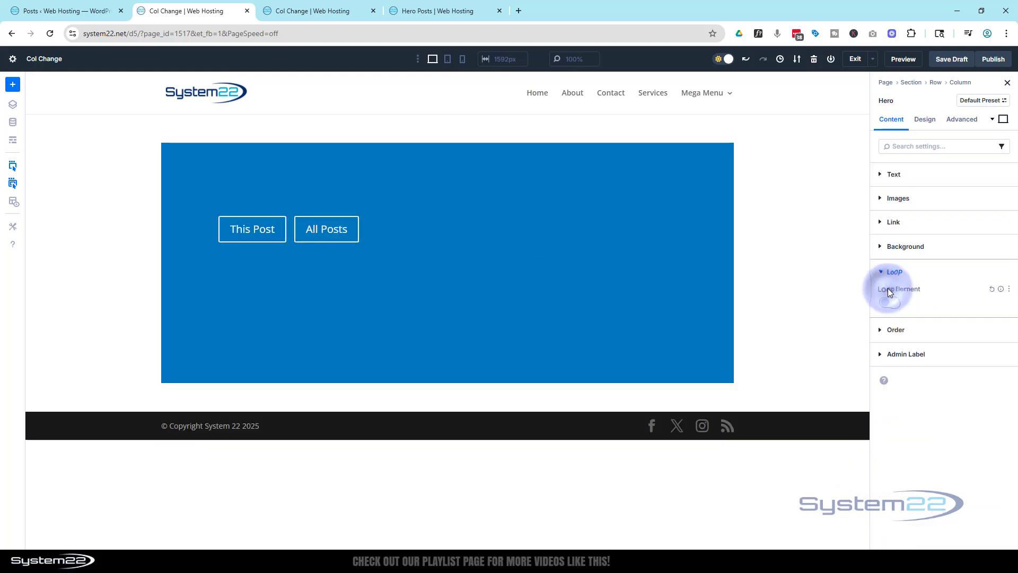
click(650, 245)
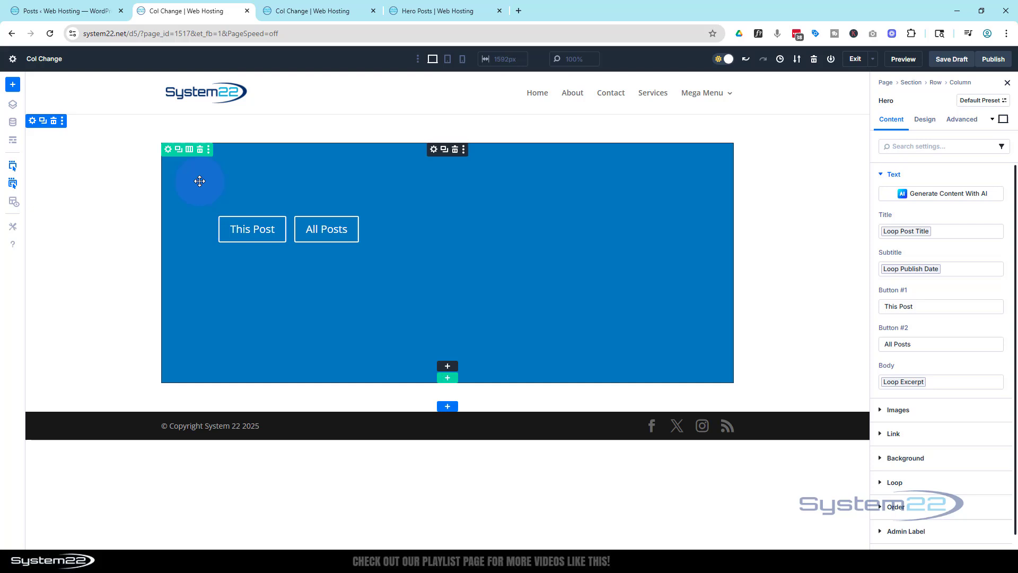
Open the row's column settings and turn on the column's Loop Element.
click(168, 150)
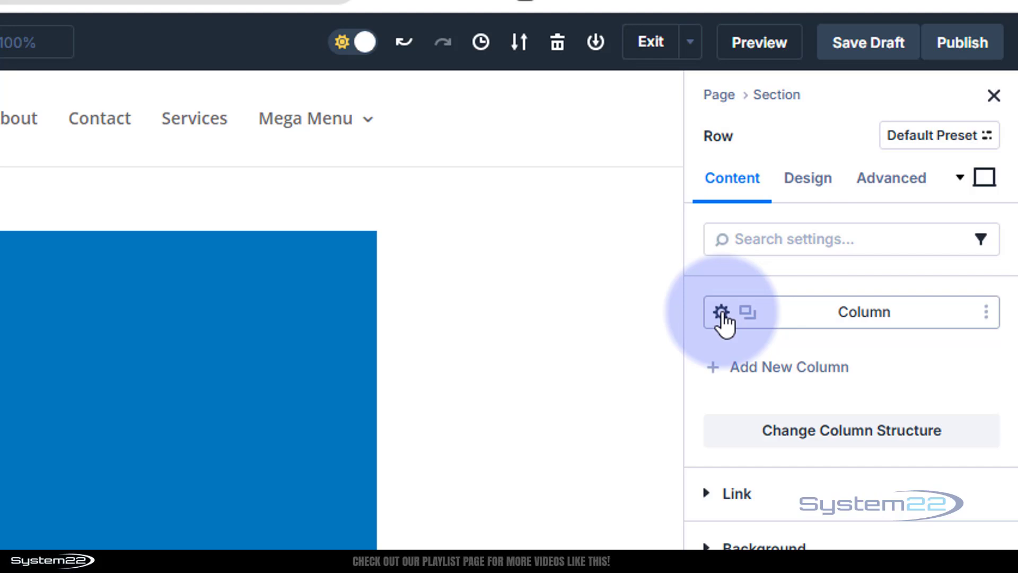
click(722, 312)
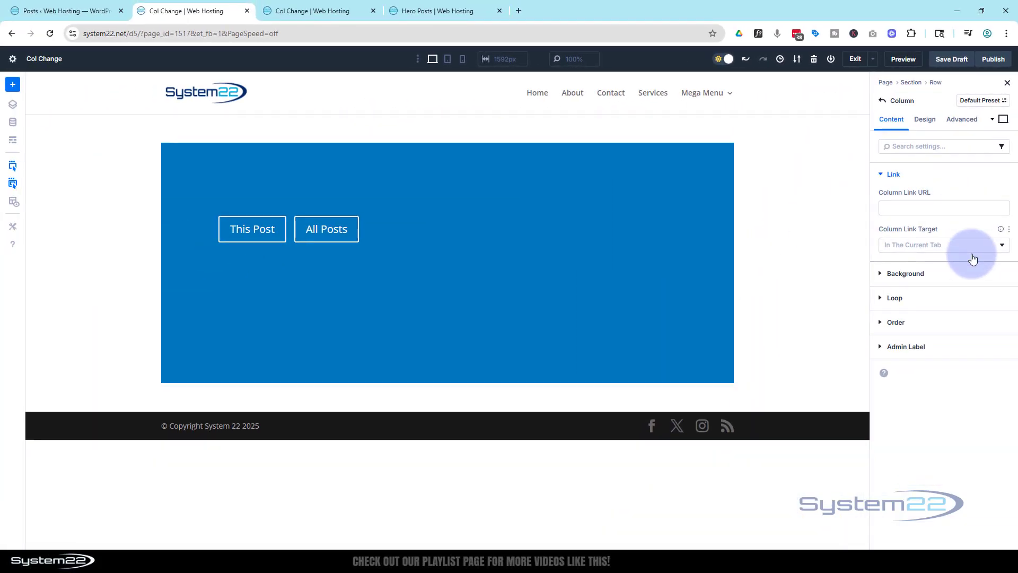
click(912, 303)
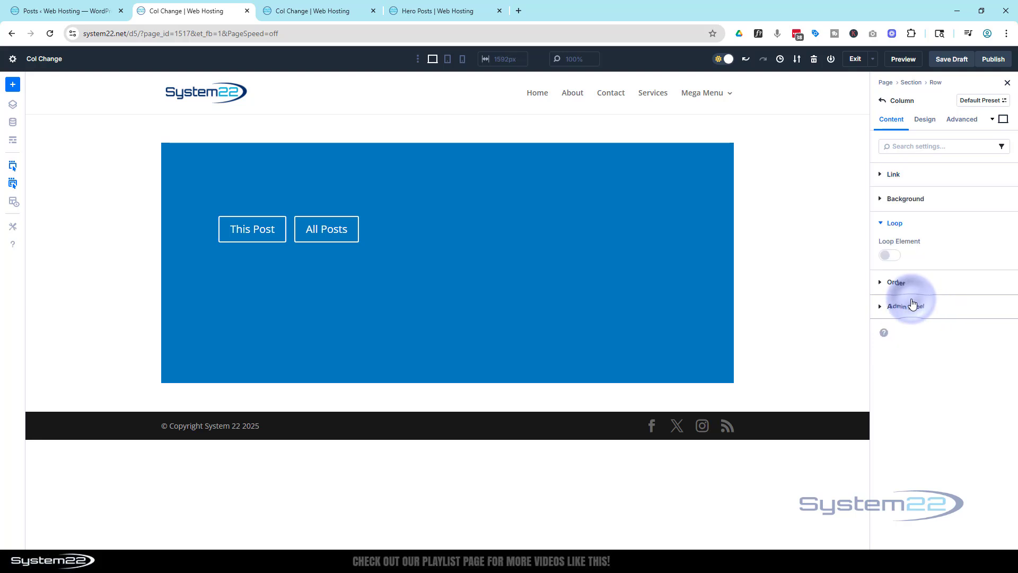
click(895, 258)
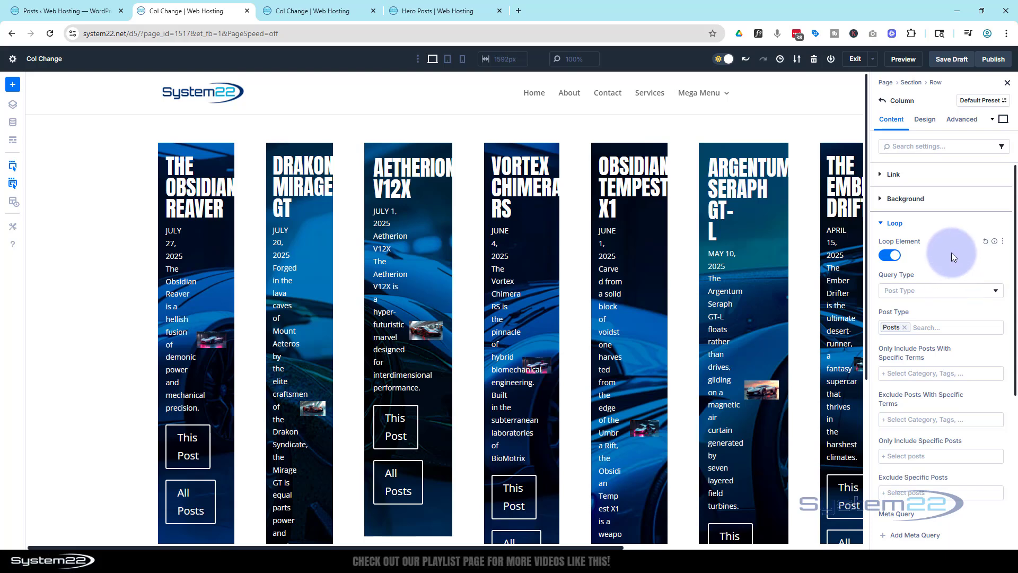
Keep Query Type as Post Type, include only Supercars, and set Posts Per Page to 9.
click(925, 292)
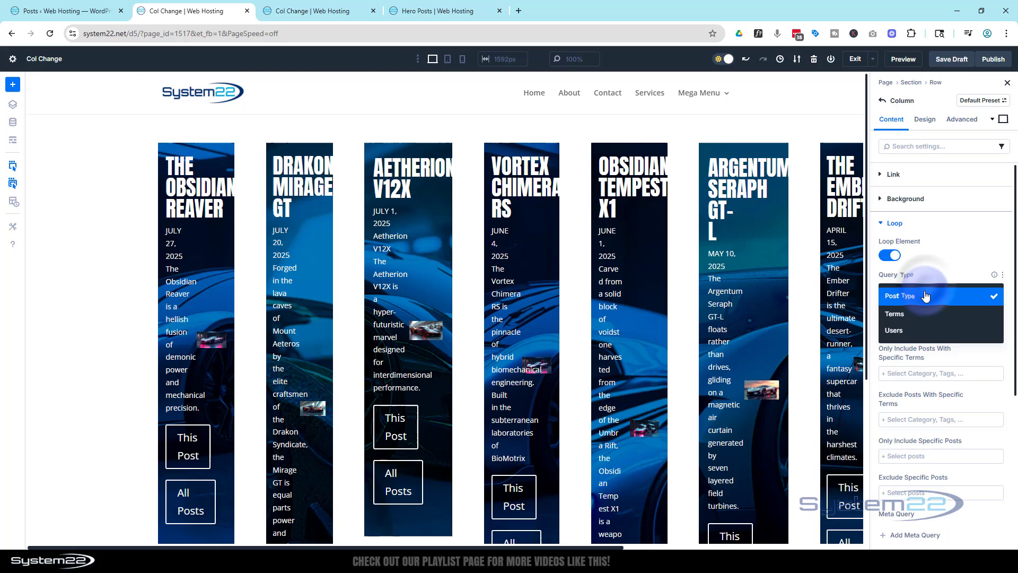
click(926, 296)
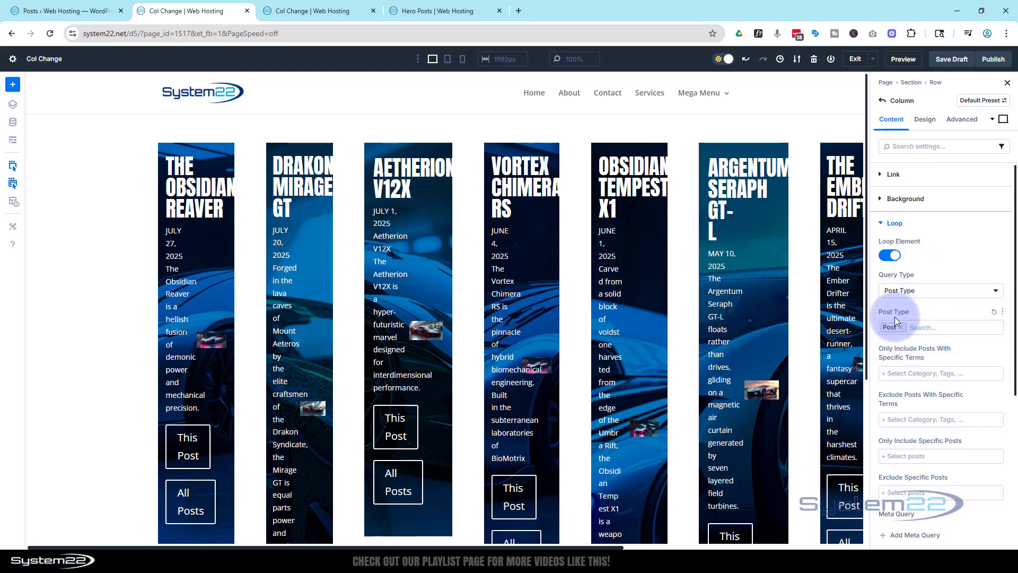
click(904, 378)
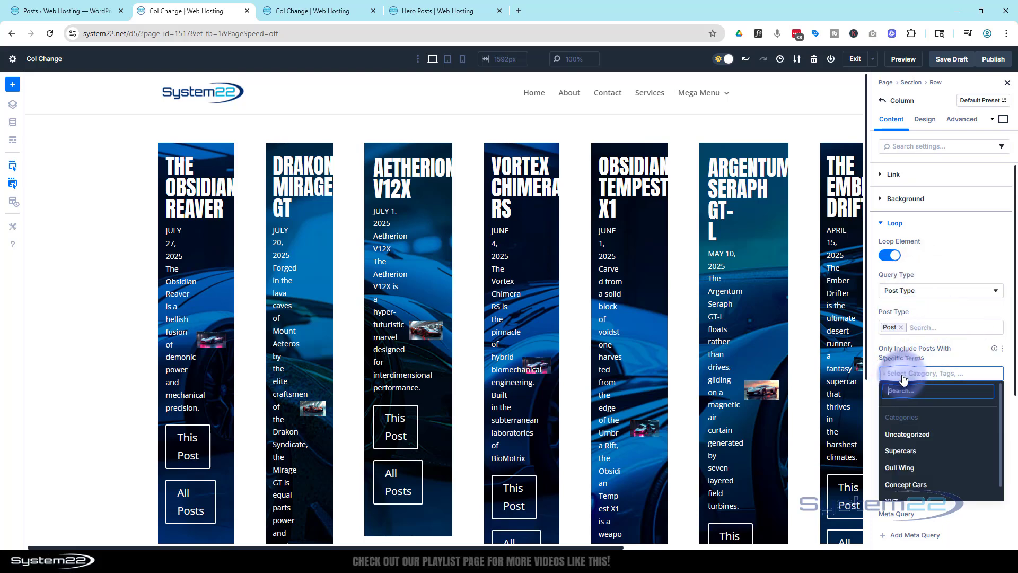
click(929, 451)
scroll(927, 440, down, 3)
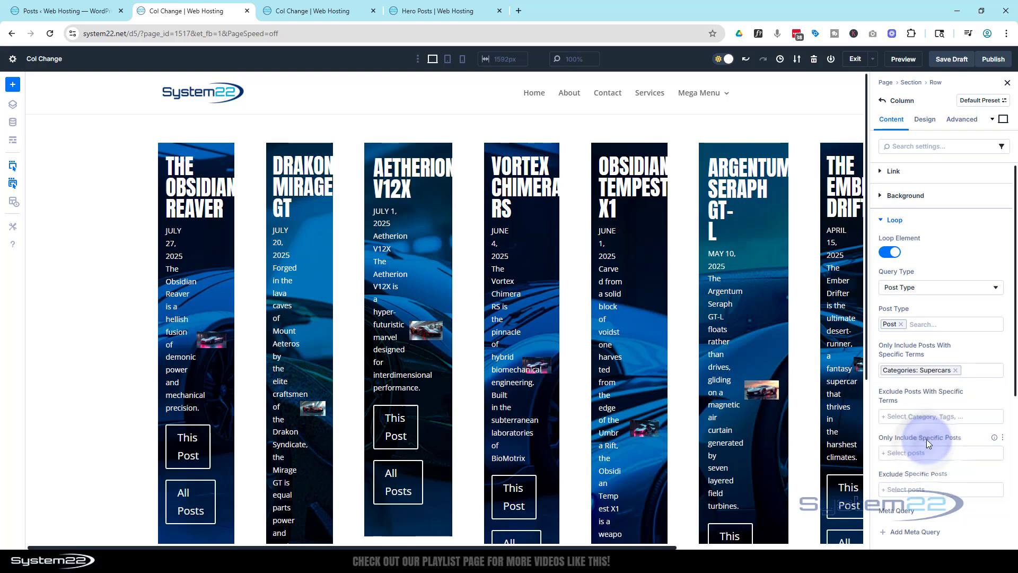
scroll(929, 445, down, 2)
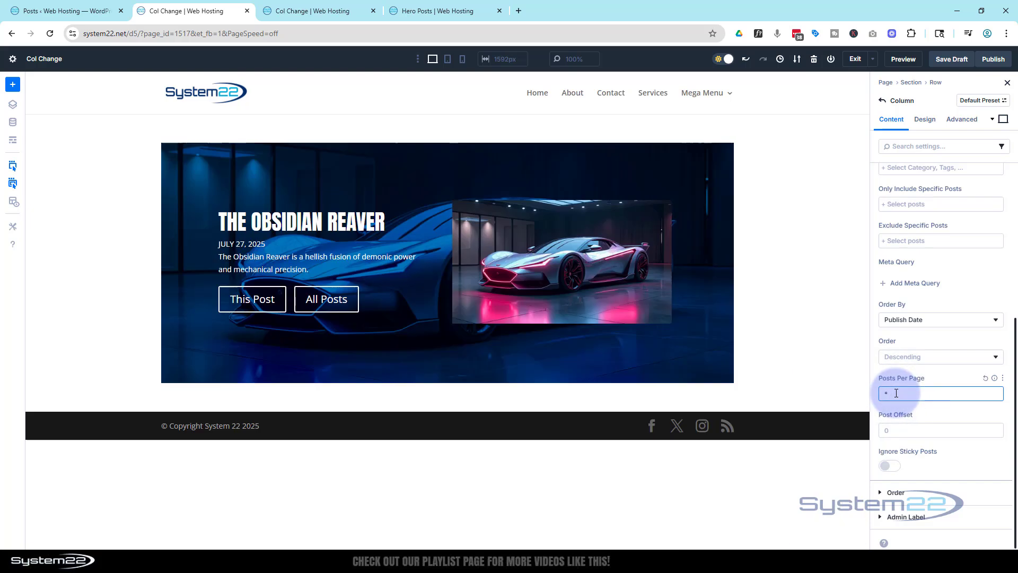
key(BackSpace)
text(9)
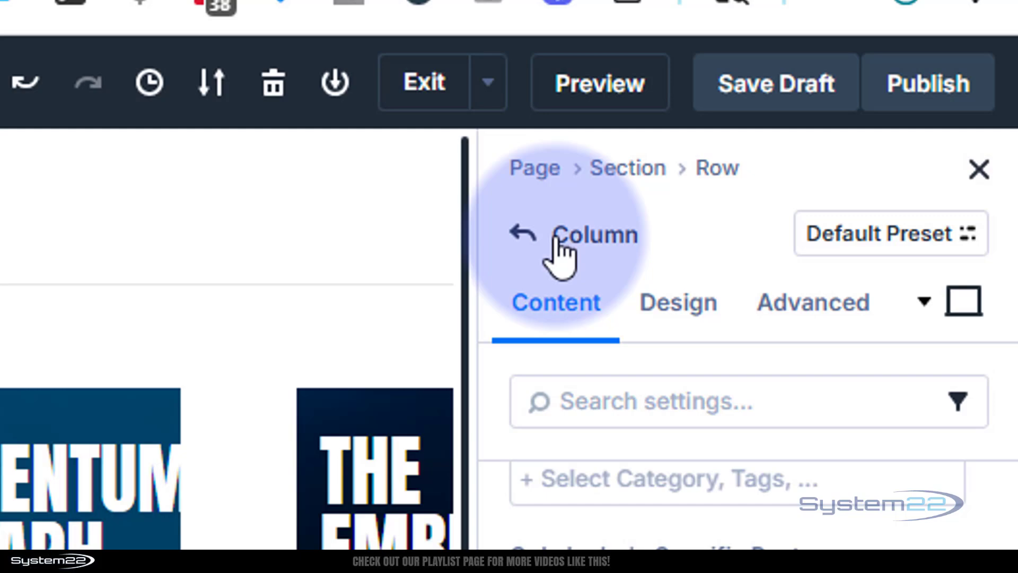
Set the row's Design > Layout Wrapping option to Wrap.
click(528, 235)
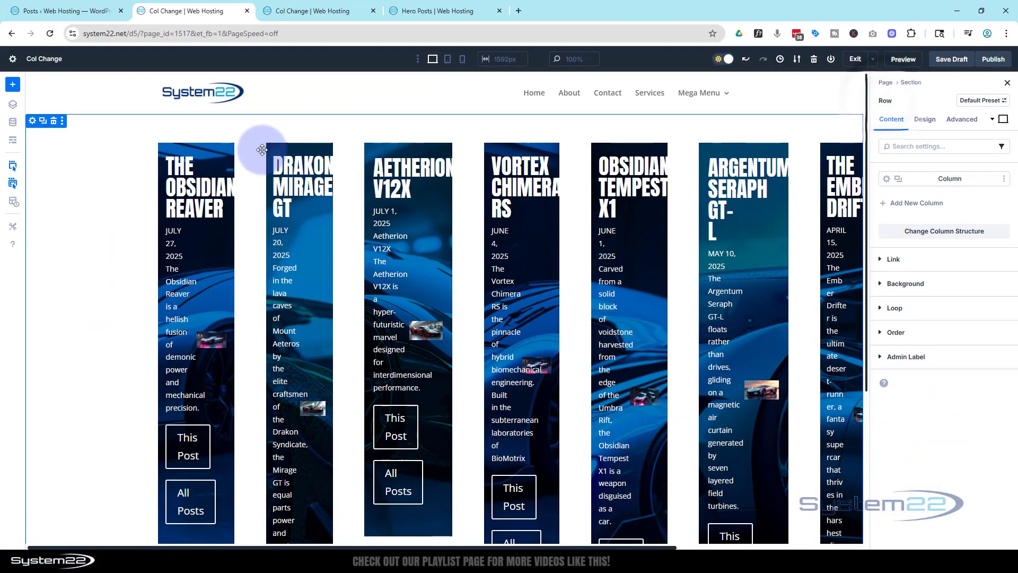
click(925, 120)
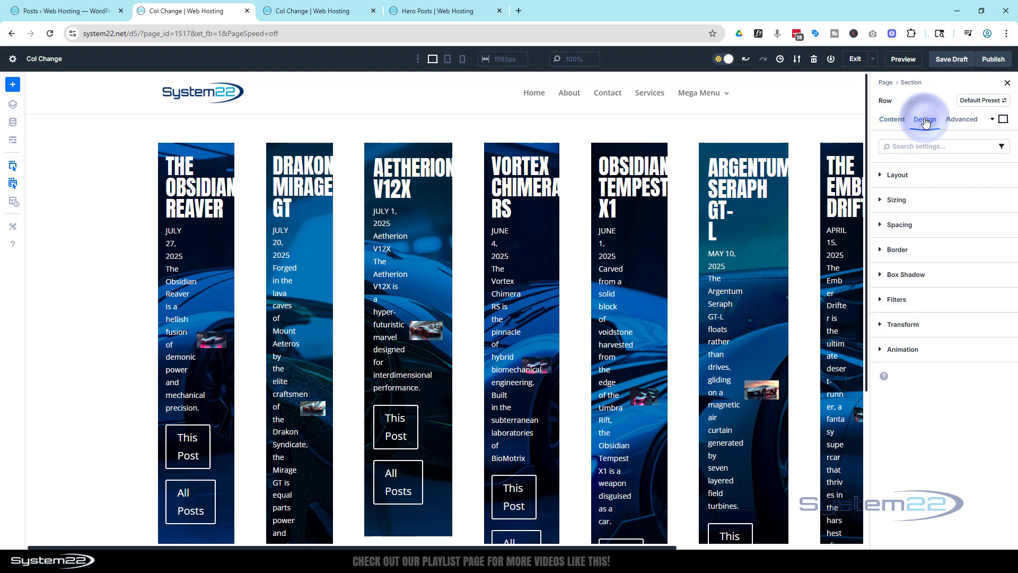
click(929, 177)
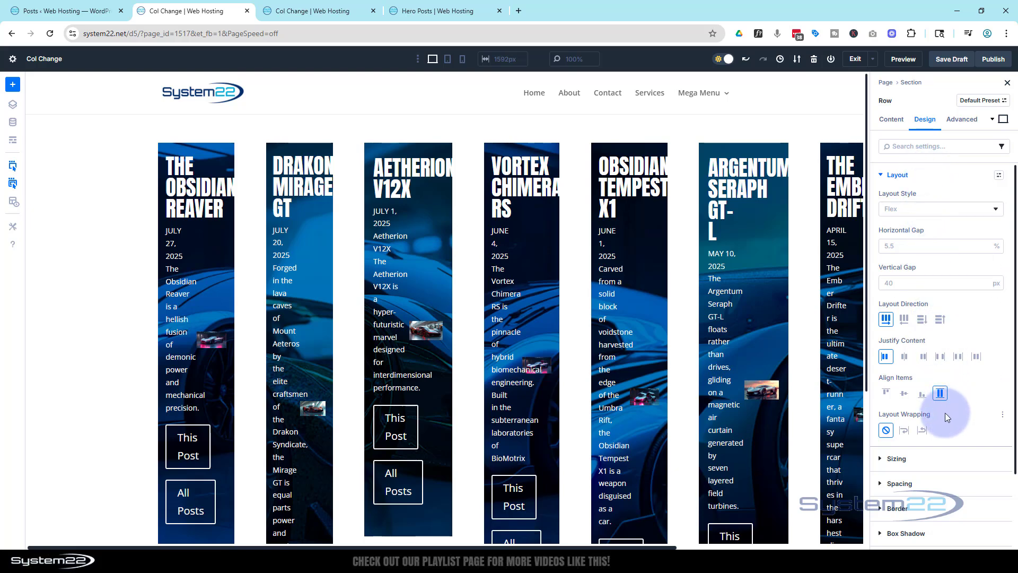
click(905, 431)
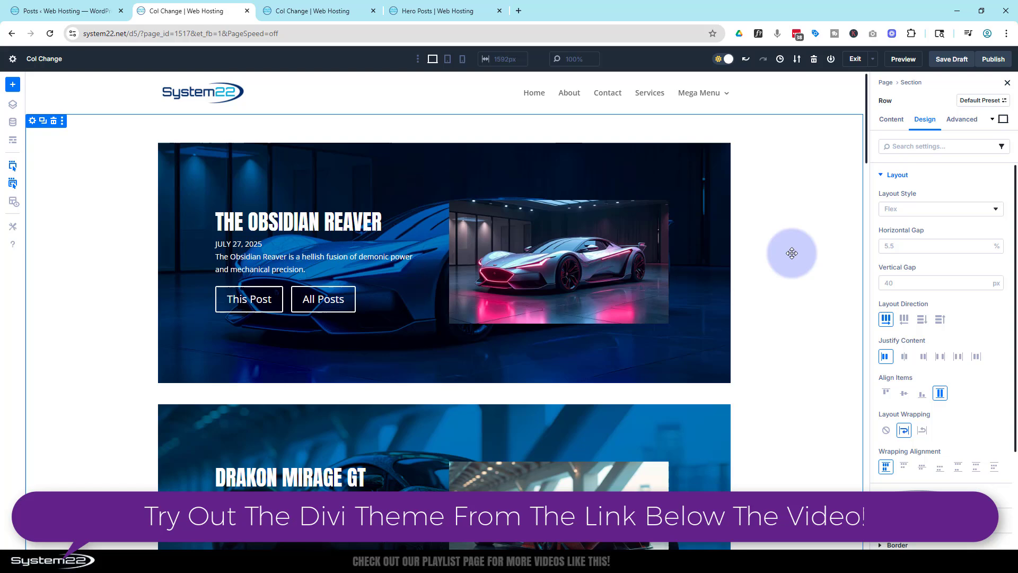
click(311, 11)
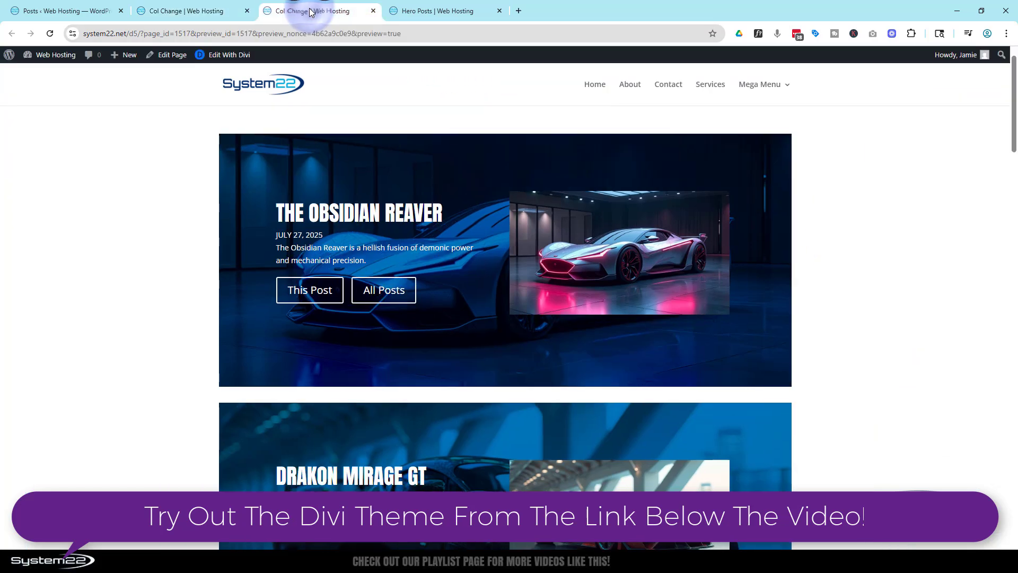
click(192, 13)
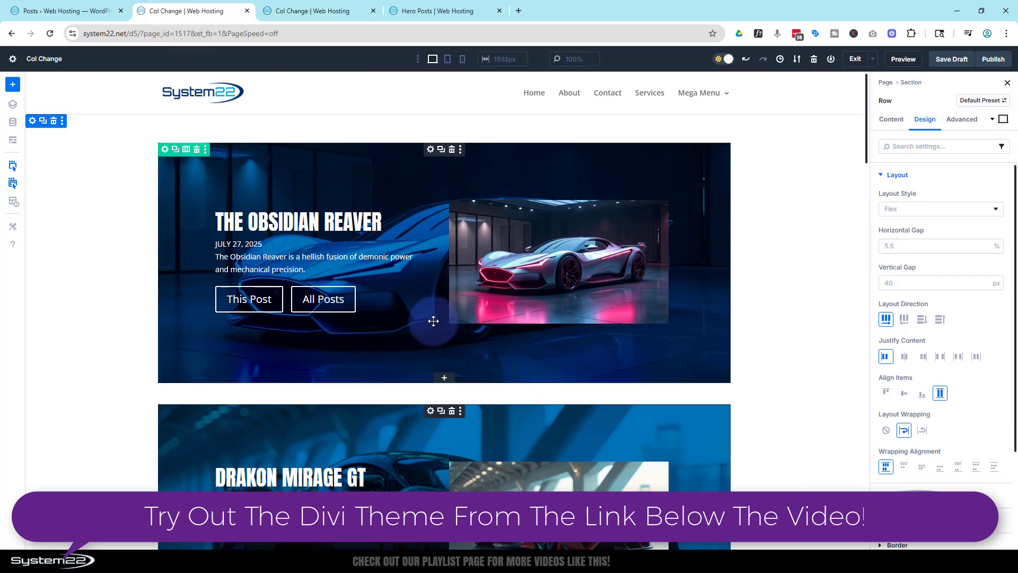
scroll(406, 334, down, 6)
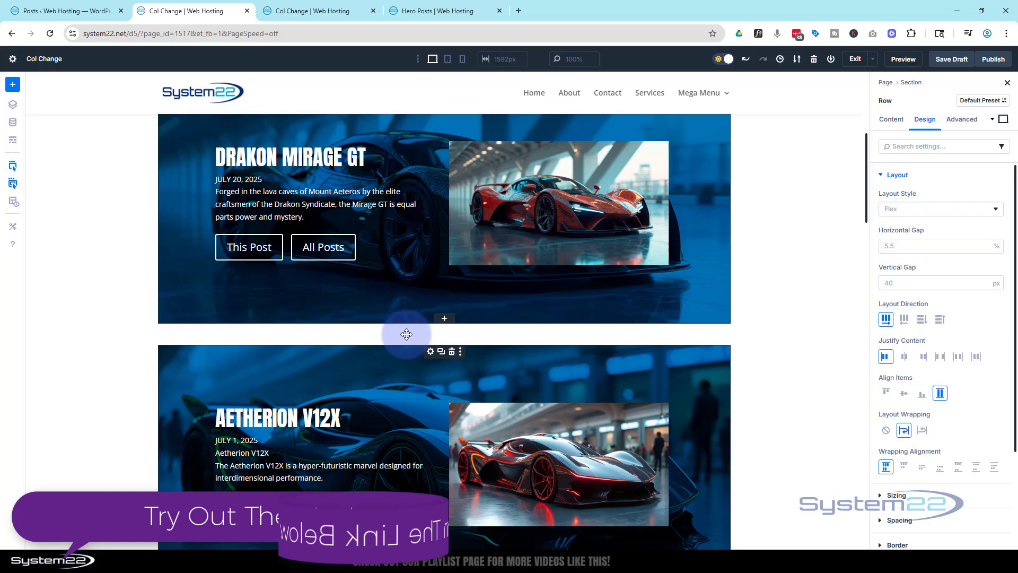
scroll(406, 334, down, 15)
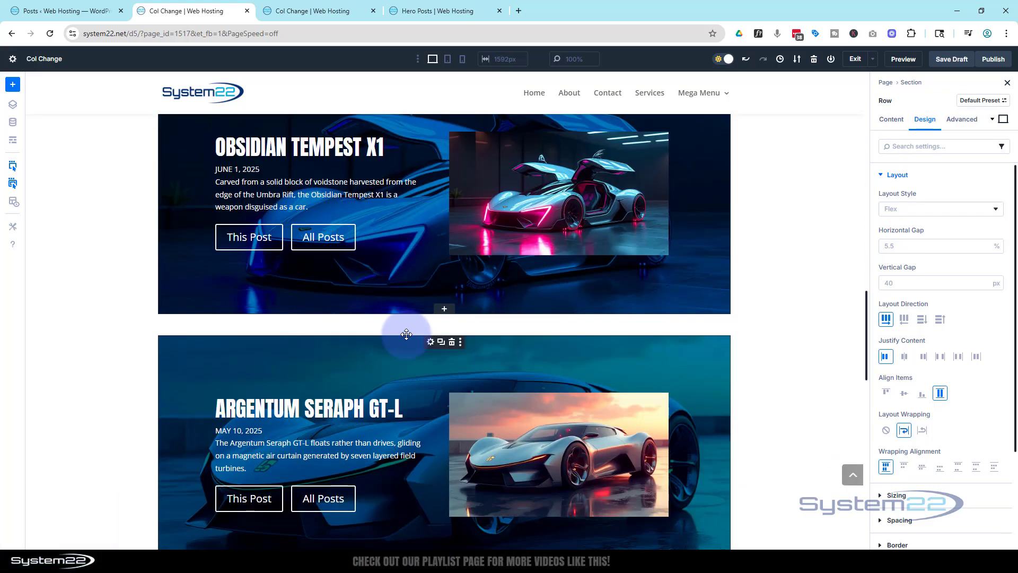
scroll(406, 334, down, 3)
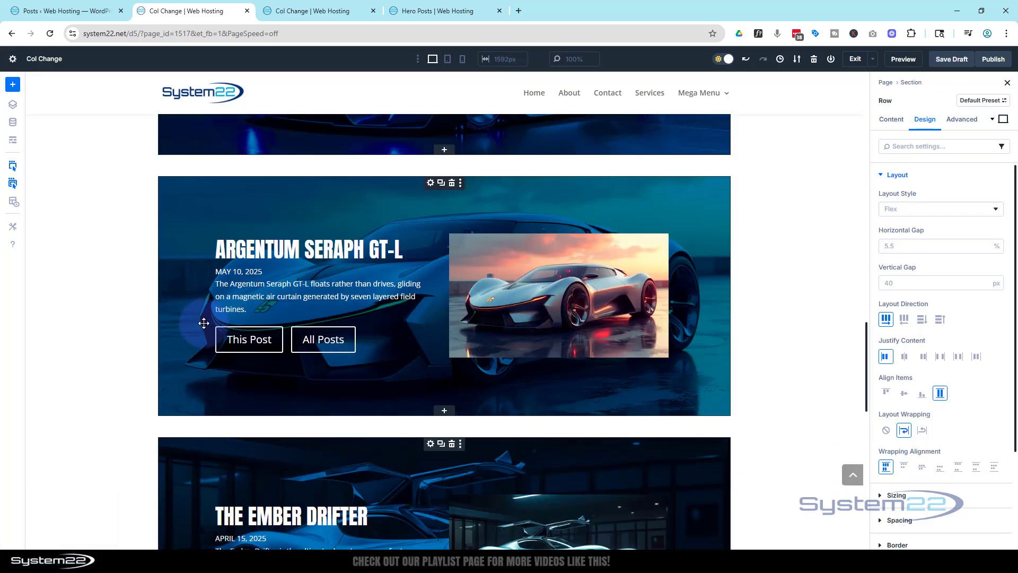
scroll(462, 325, up, 15)
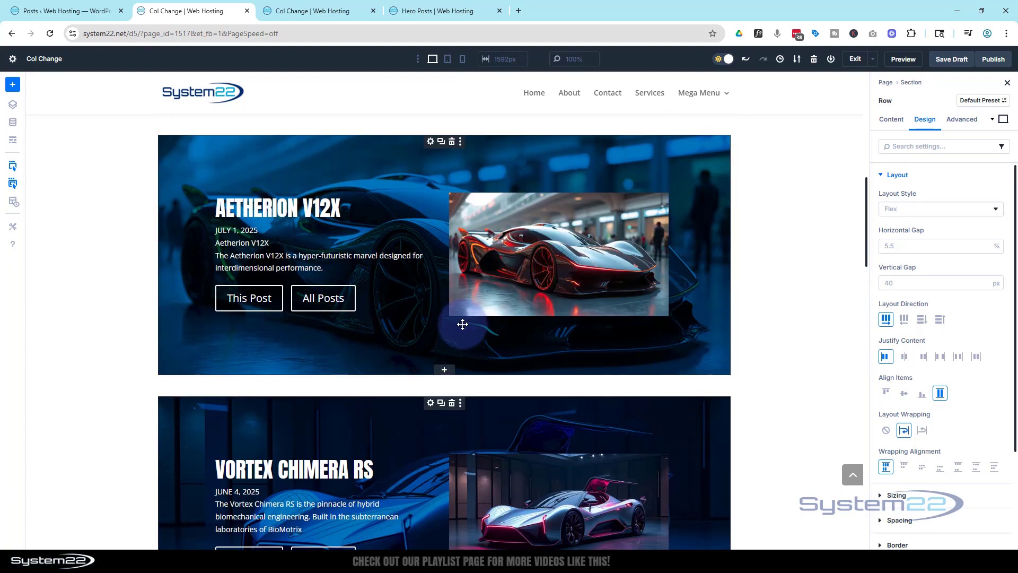
scroll(461, 323, up, 10)
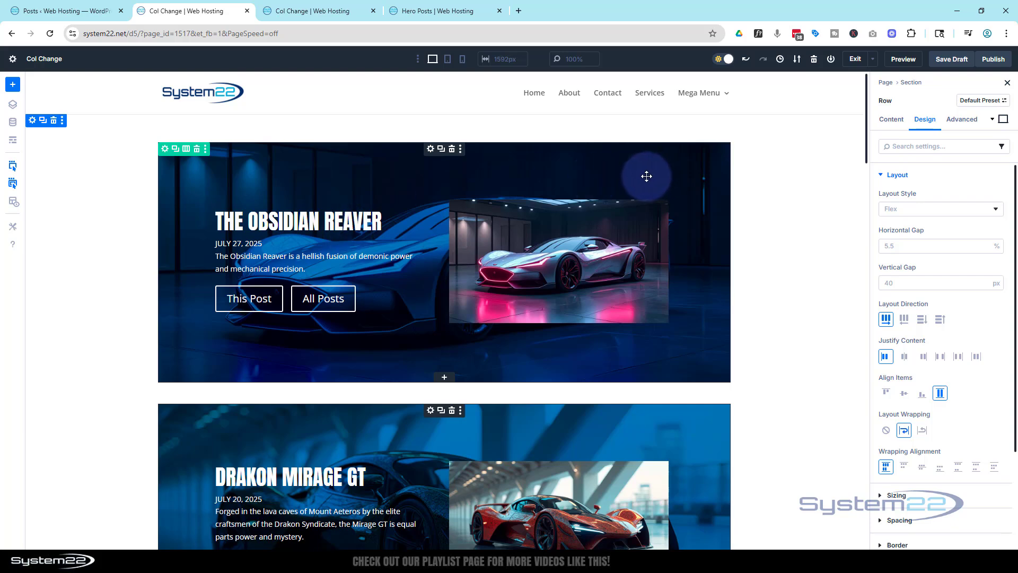
Change the row to an equal-columns structure and set Layout Wrapping to Wrap.
click(166, 151)
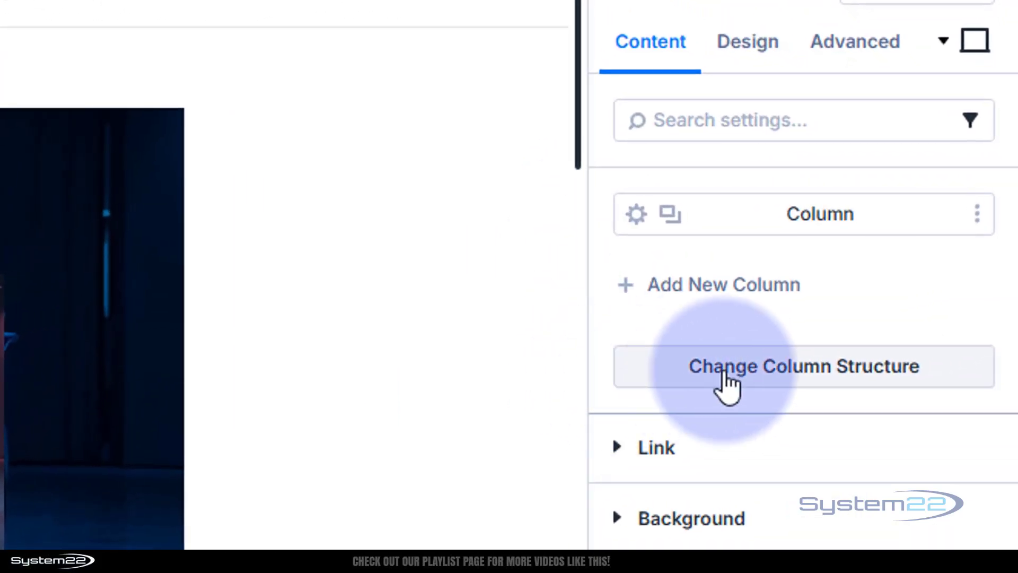
click(761, 375)
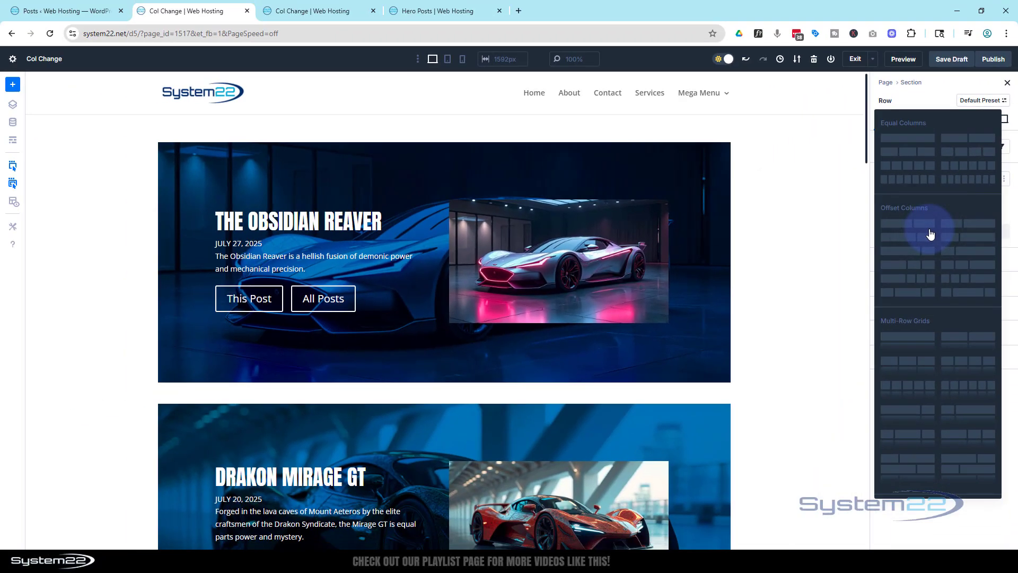
click(904, 155)
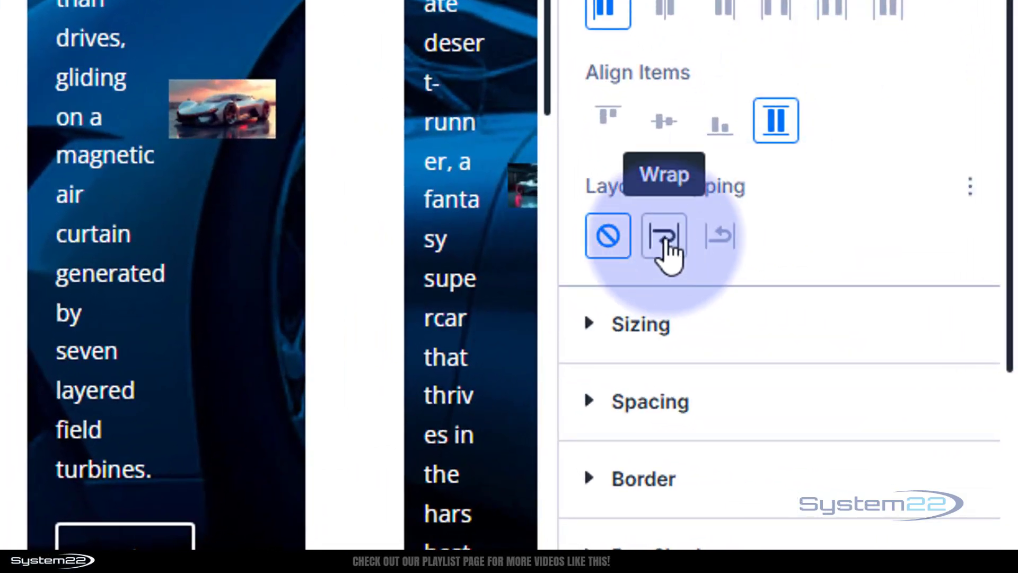
click(666, 246)
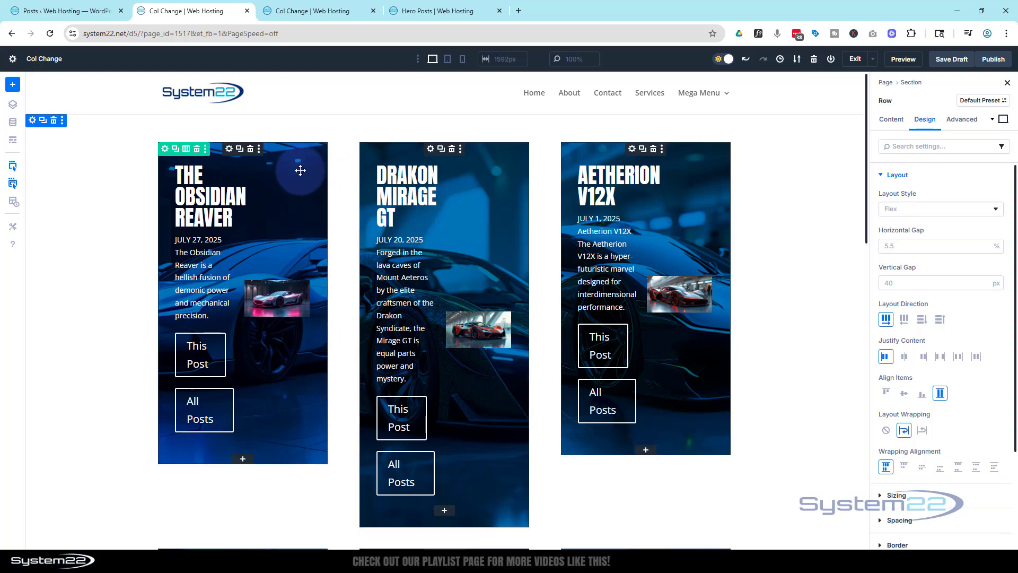
Raise the Hero module's Design > Sizing Min Height from 50 to 80 vh.
click(230, 149)
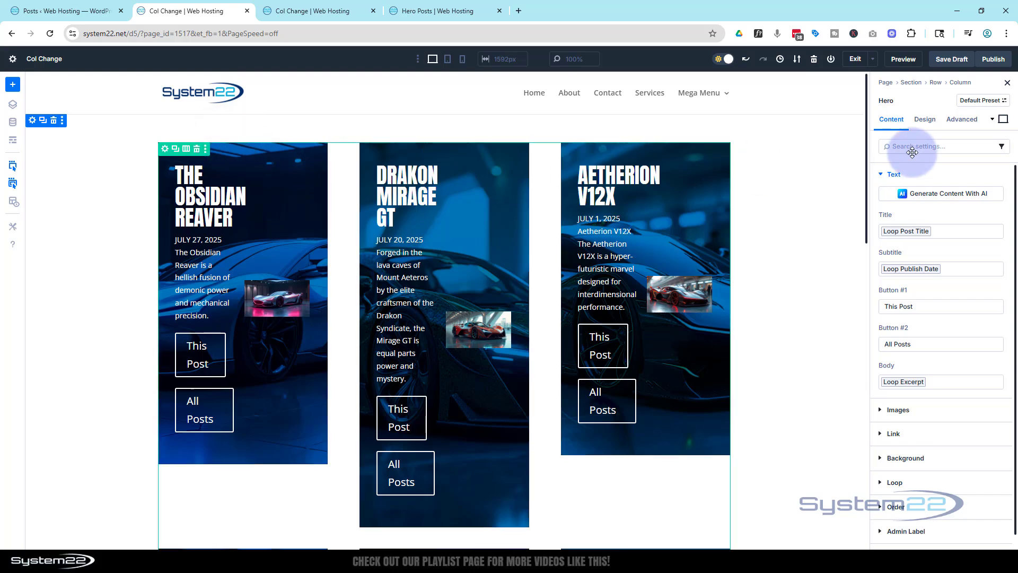
click(924, 123)
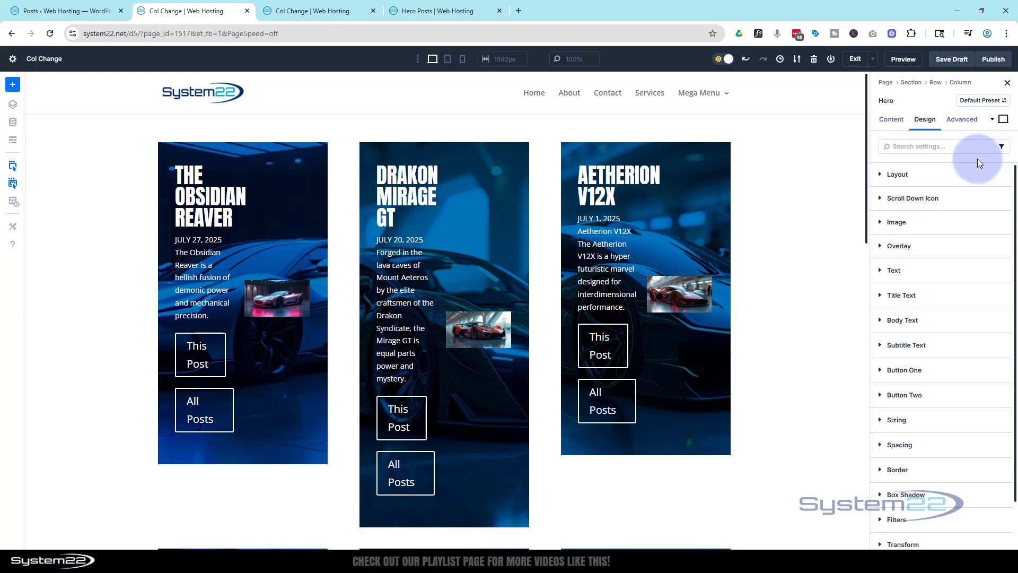
click(886, 420)
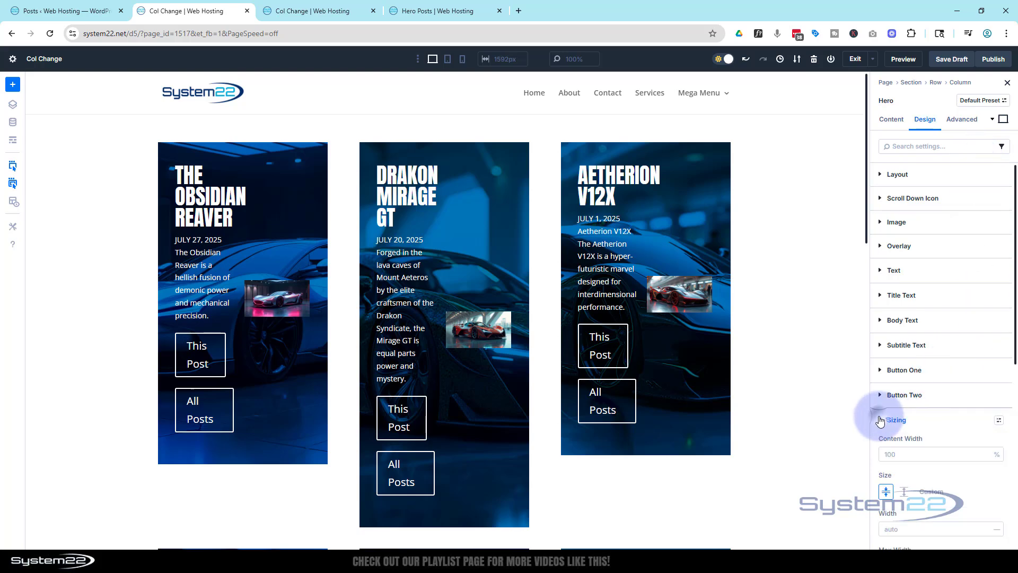
scroll(949, 393, down, 5)
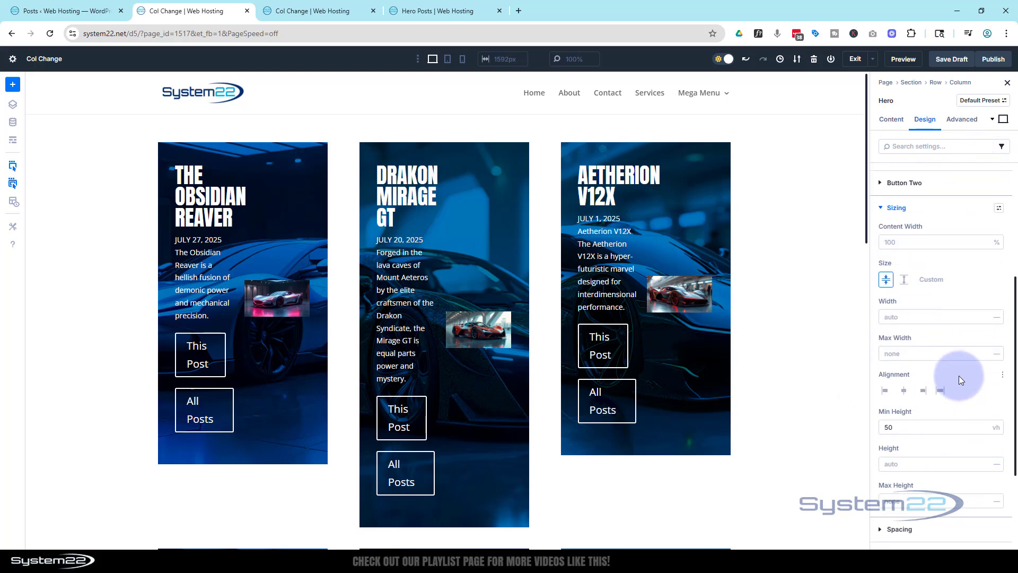
click(959, 376)
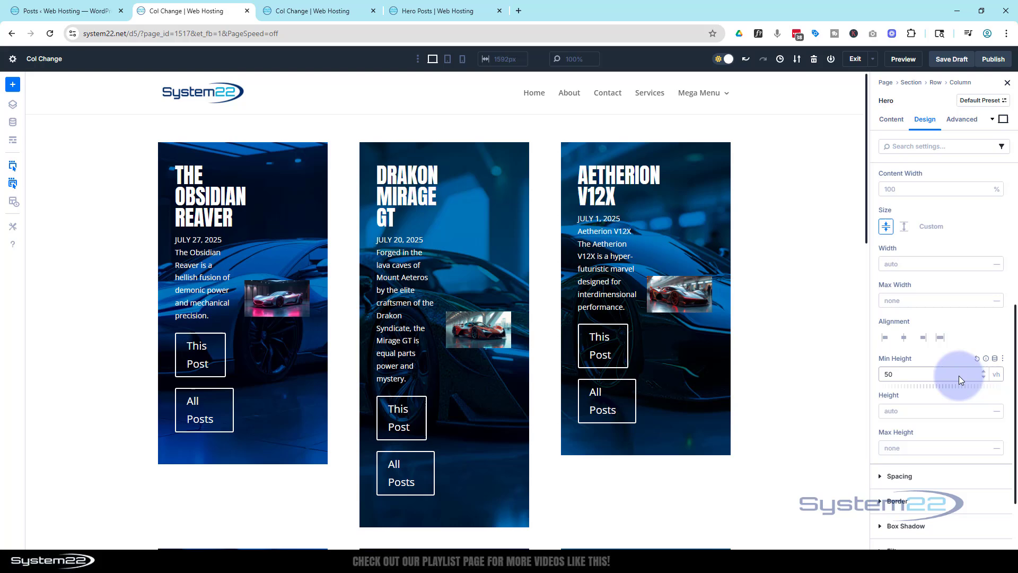
double_click(885, 374)
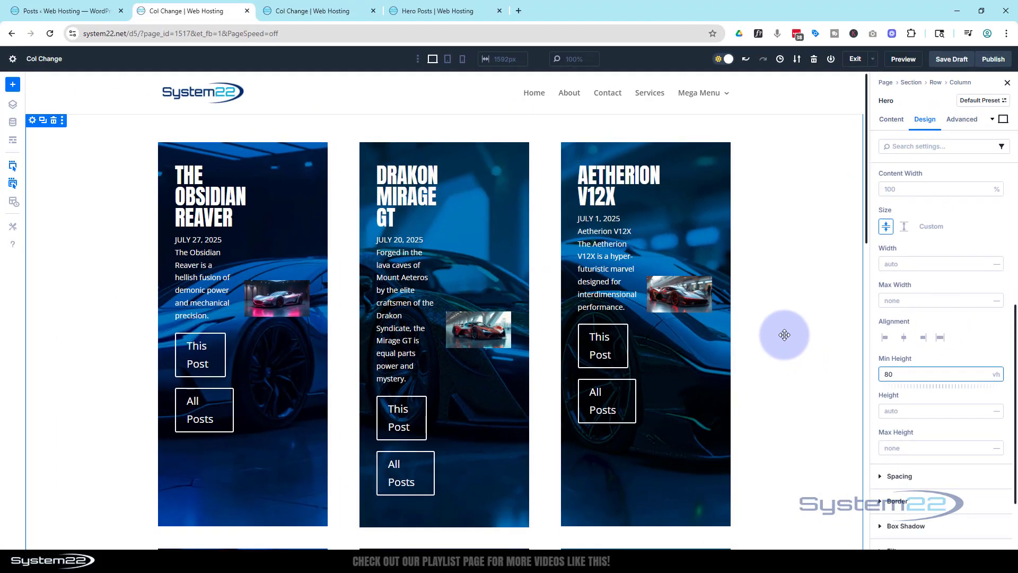
scroll(785, 329, down, 7)
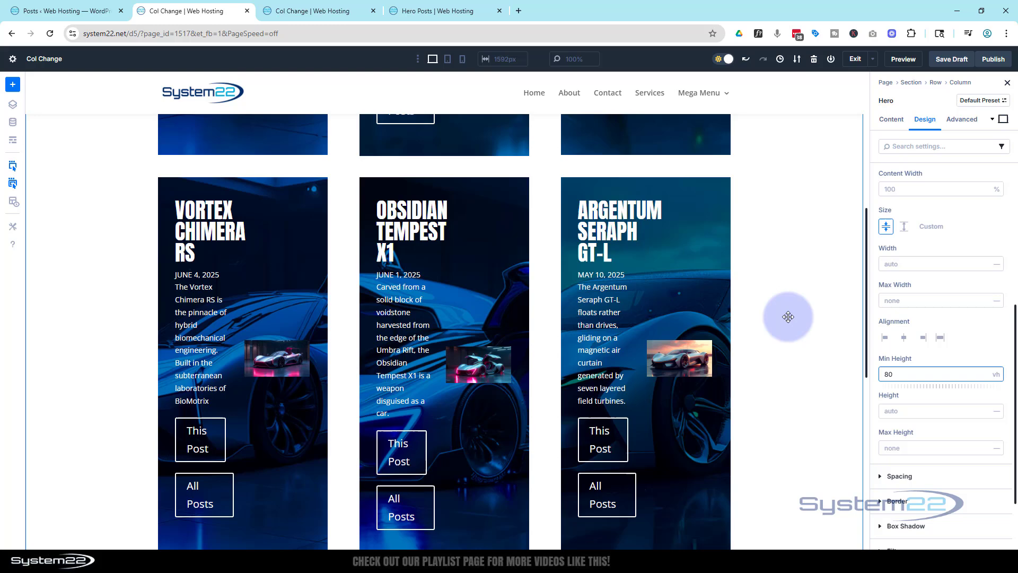
scroll(789, 318, down, 8)
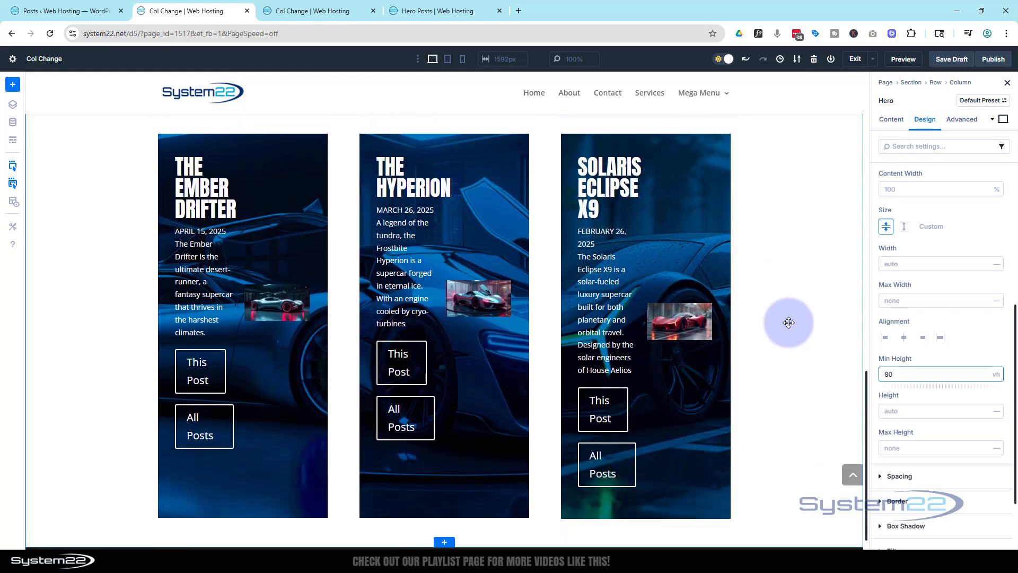
scroll(789, 322, down, 1)
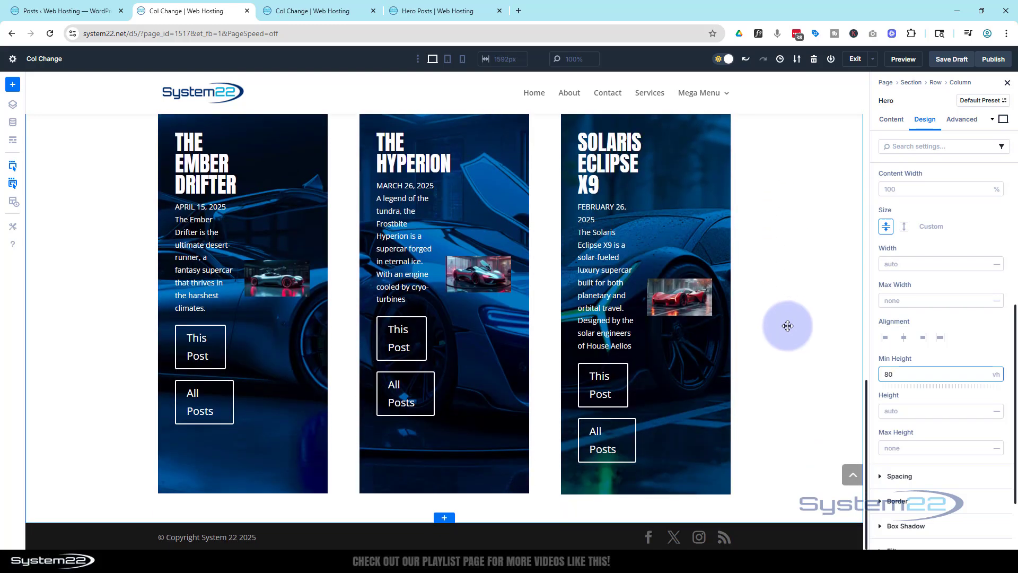
scroll(773, 381, up, 5)
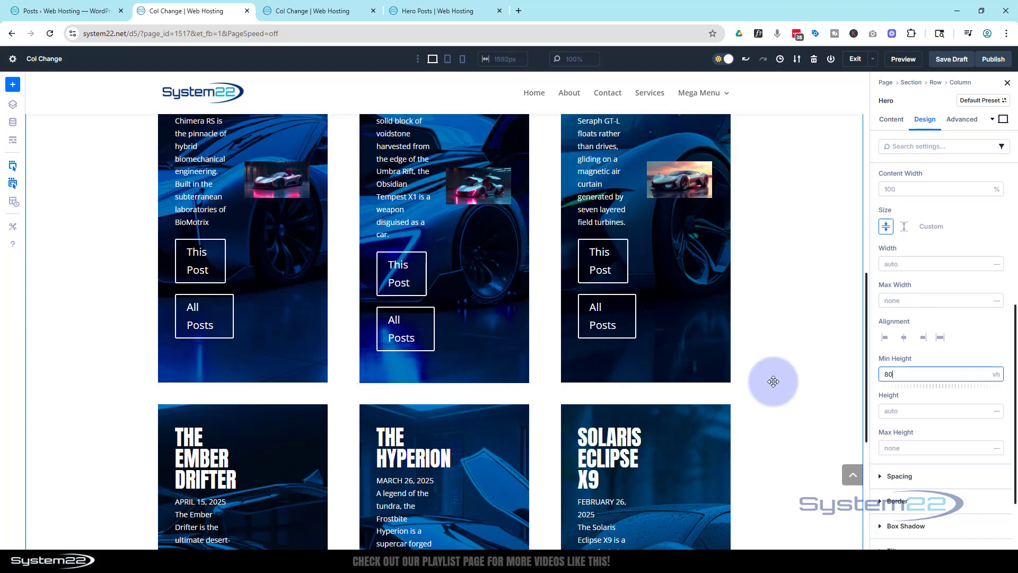
scroll(773, 381, up, 10)
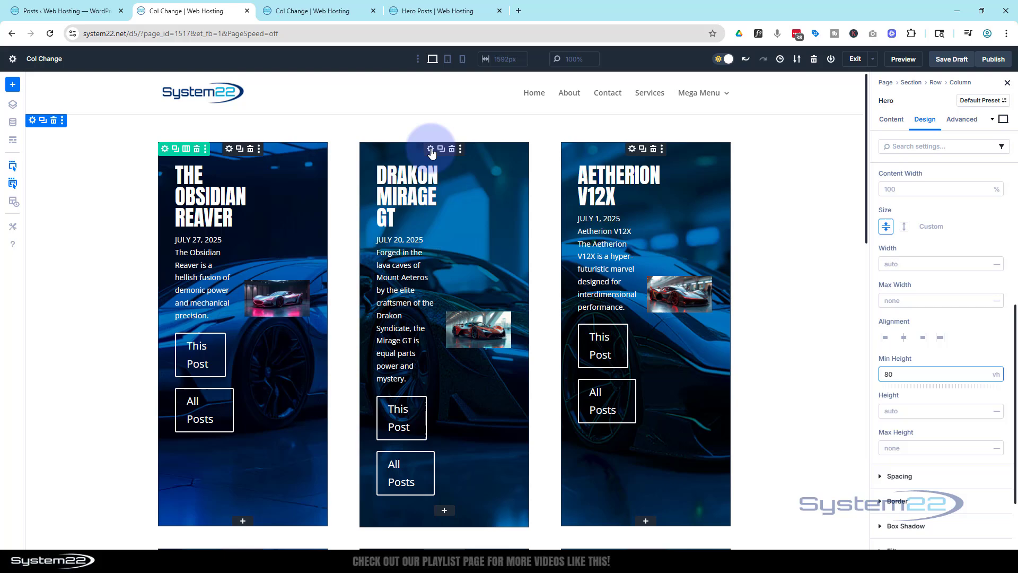
Set the Hero module's Text & Logo Alignment to Center and review the cards.
click(431, 150)
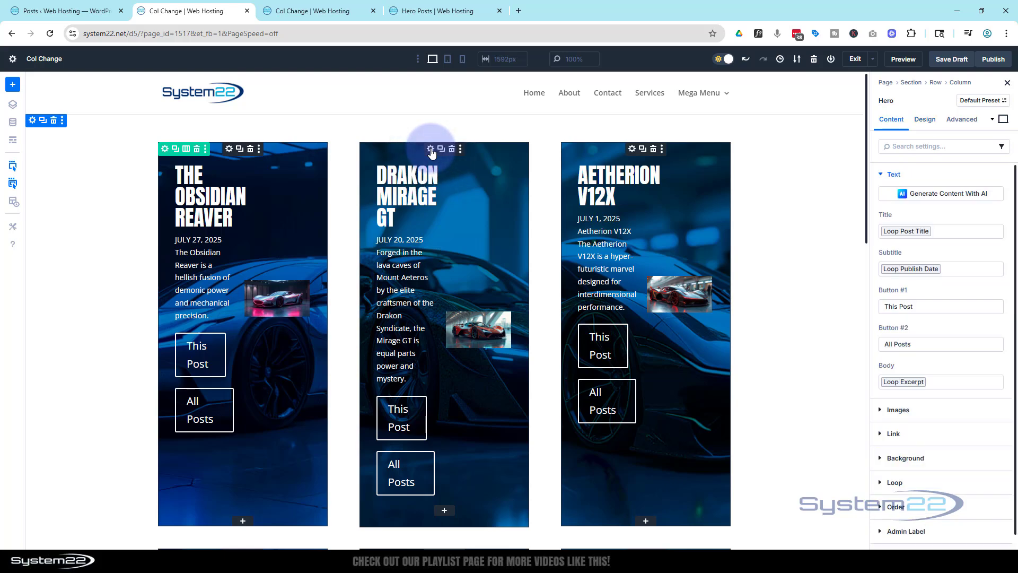
click(933, 121)
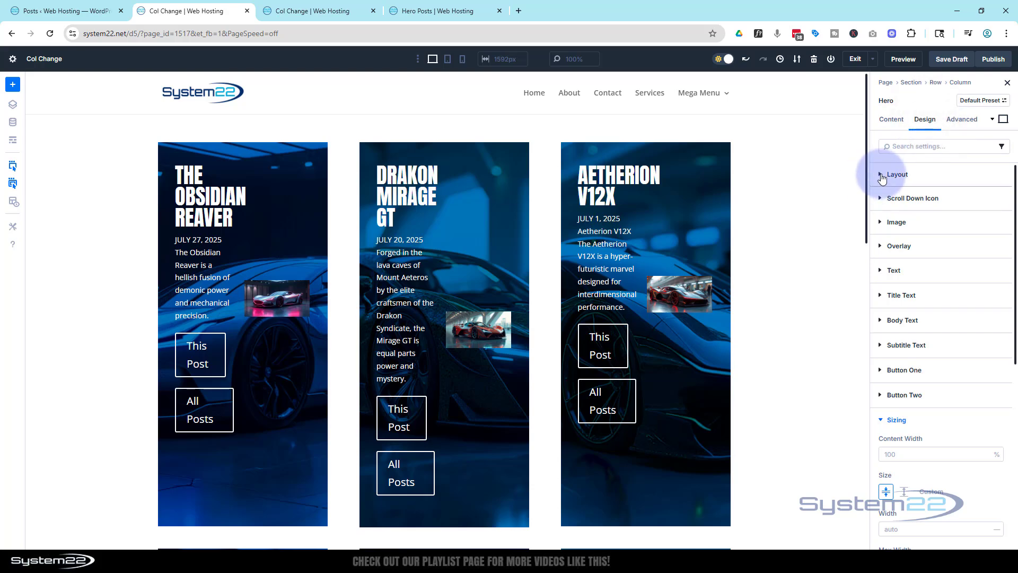
click(892, 172)
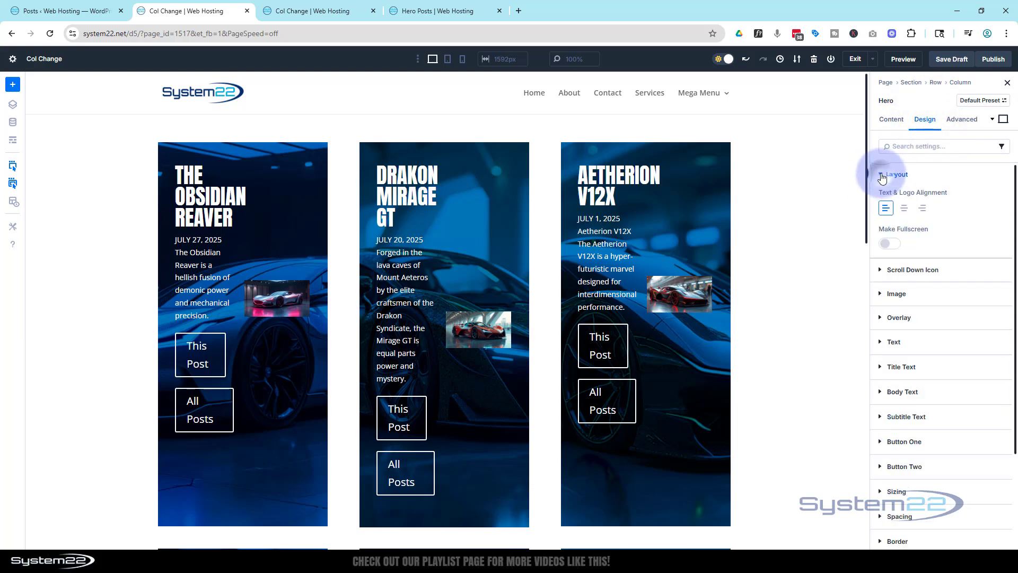
click(906, 209)
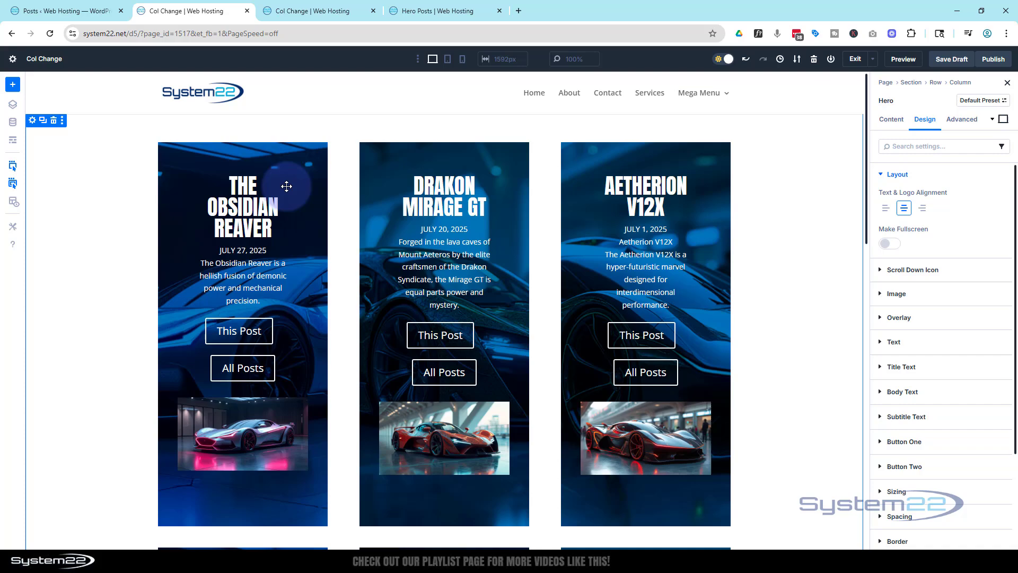
scroll(249, 214, down, 10)
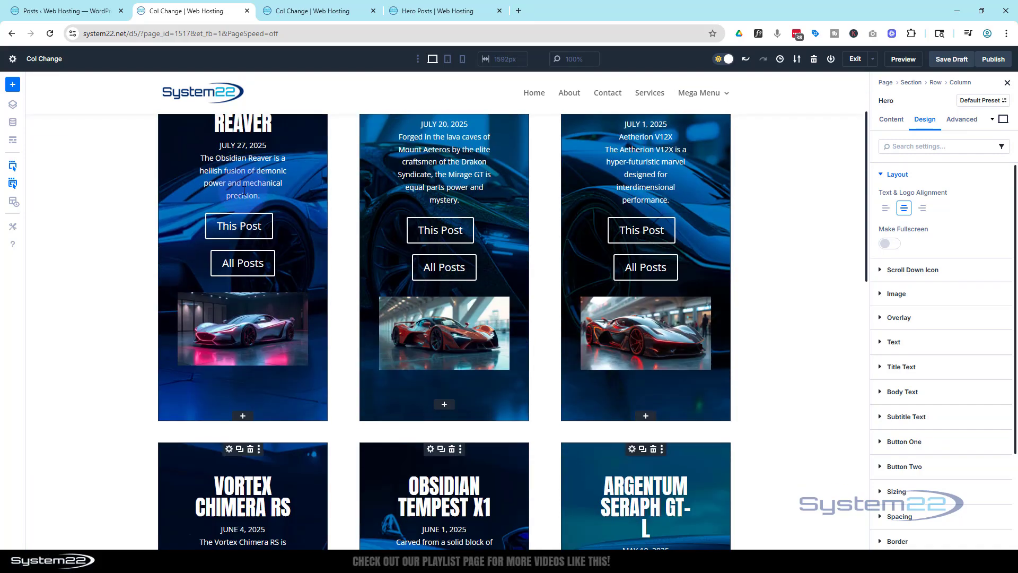
scroll(245, 190, down, 5)
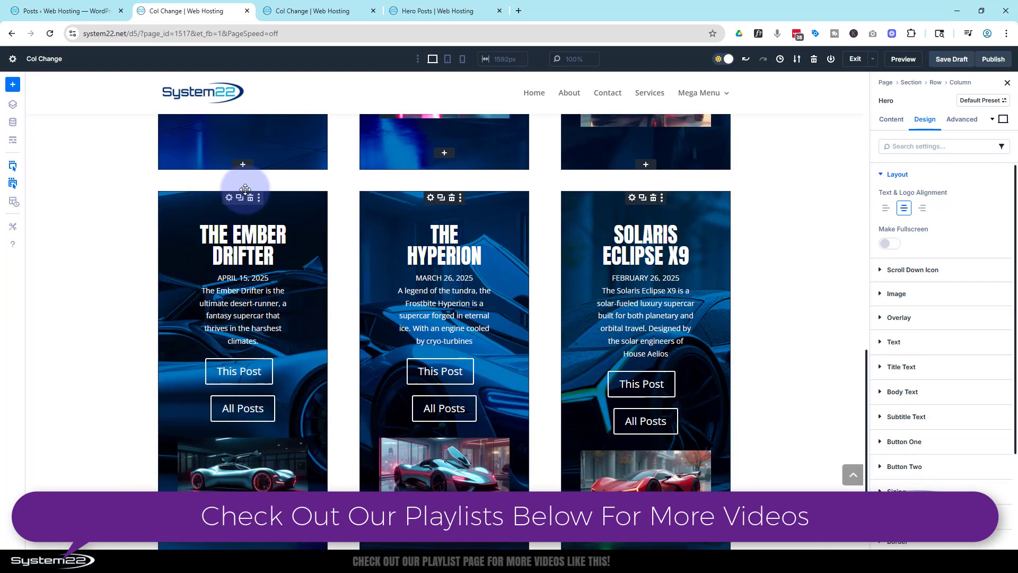
scroll(266, 257, up, 2)
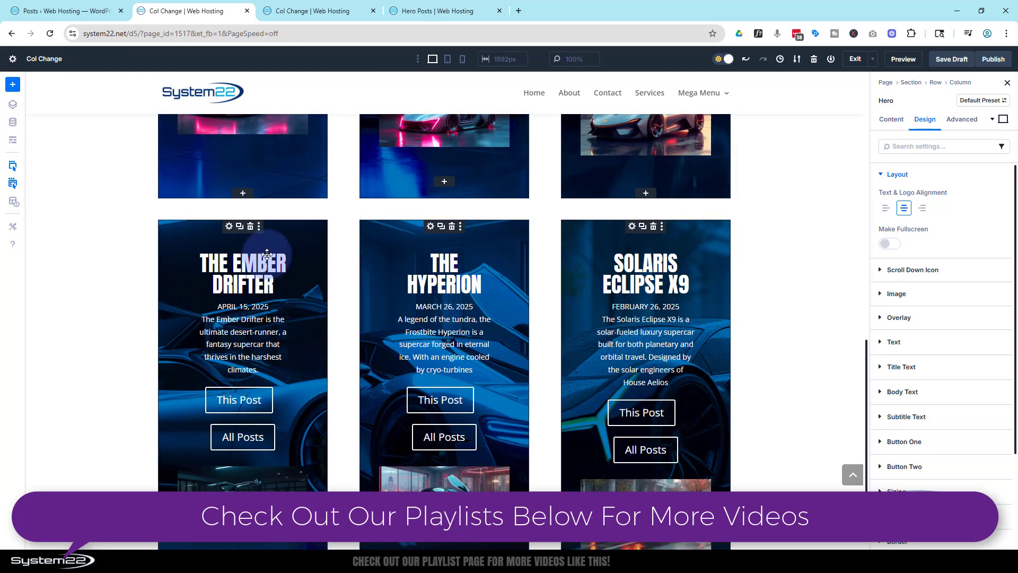
scroll(266, 256, up, 2)
scroll(267, 255, down, 10)
scroll(268, 253, up, 3)
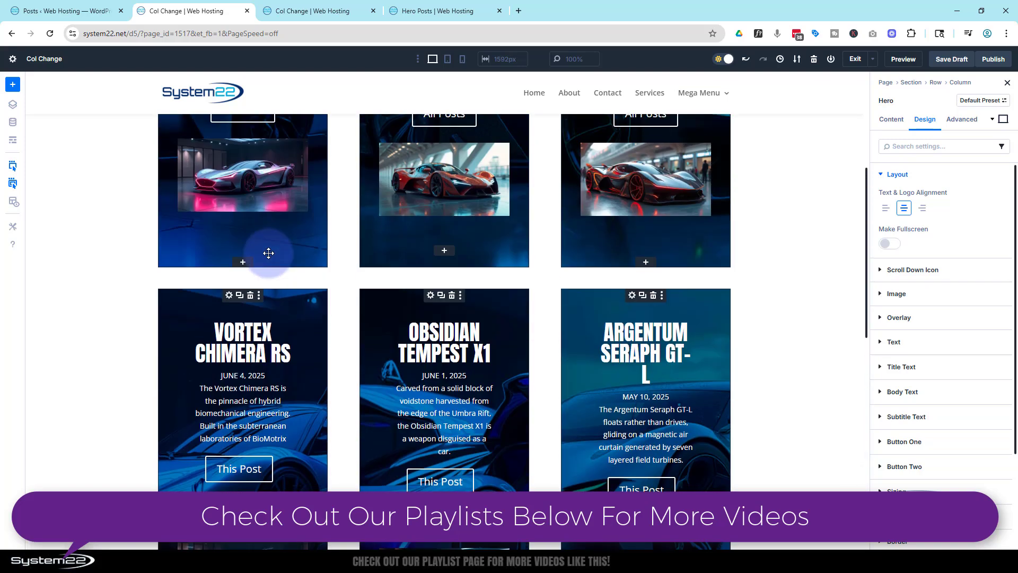
scroll(268, 253, down, 4)
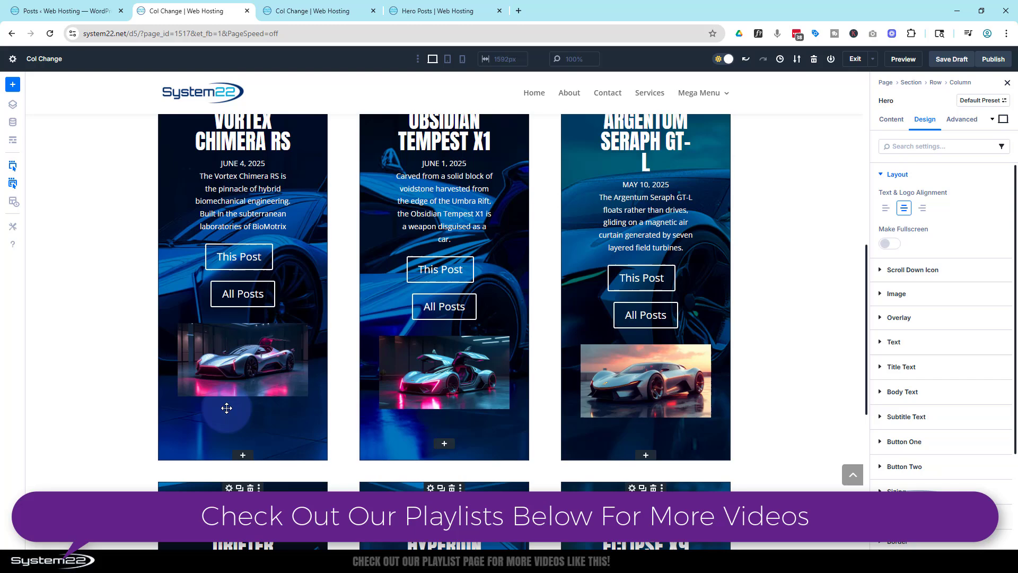
scroll(301, 428, up, 2)
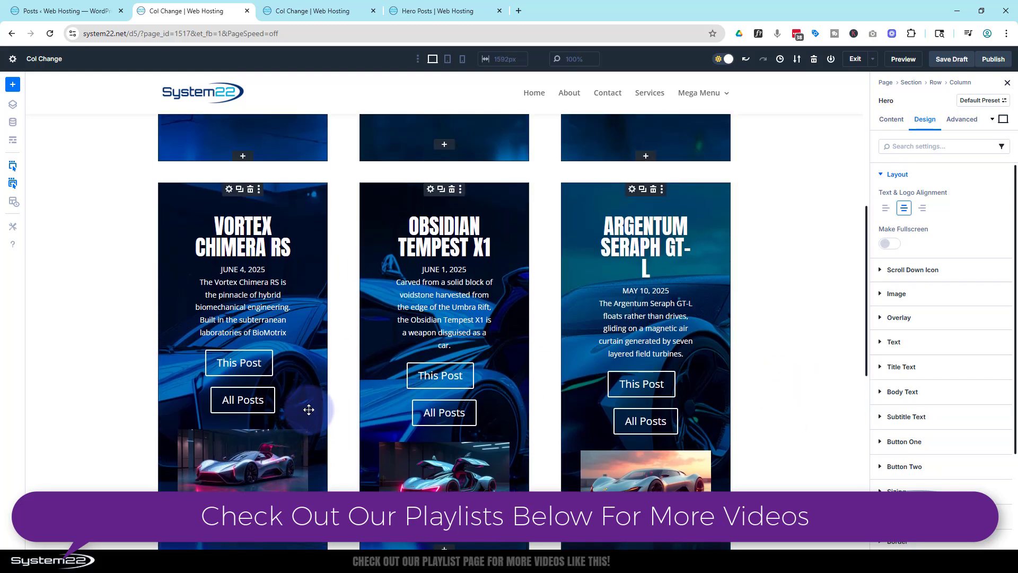
scroll(312, 405, up, 3)
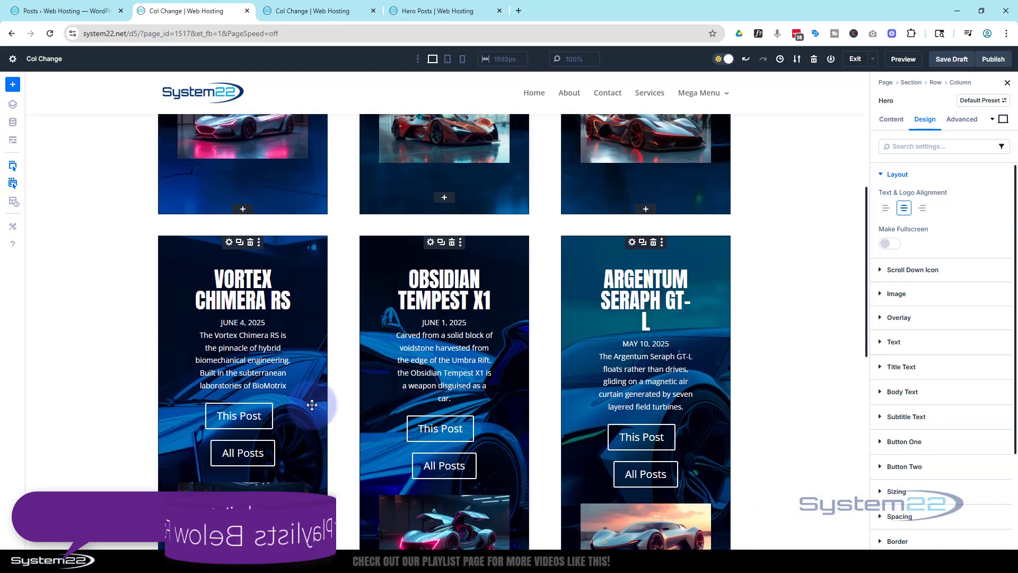
scroll(312, 404, down, 4)
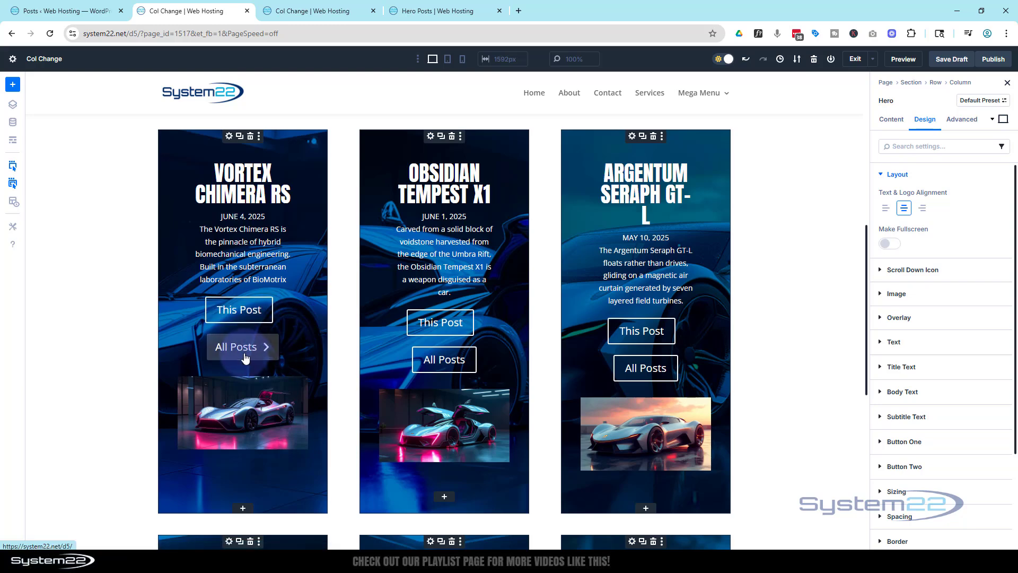
Compare Left and Right alignment, then settle back on Center.
click(886, 209)
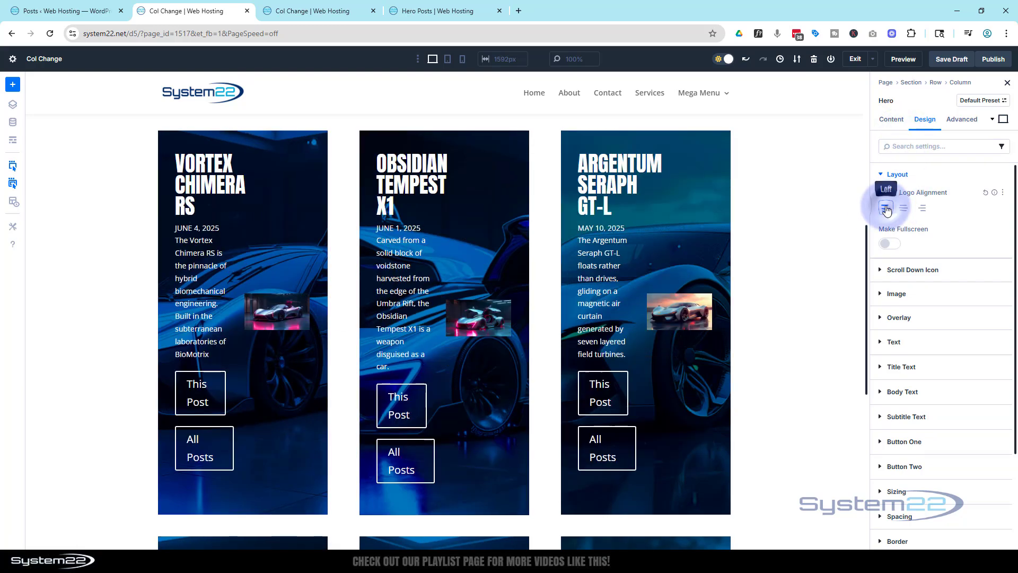
click(923, 209)
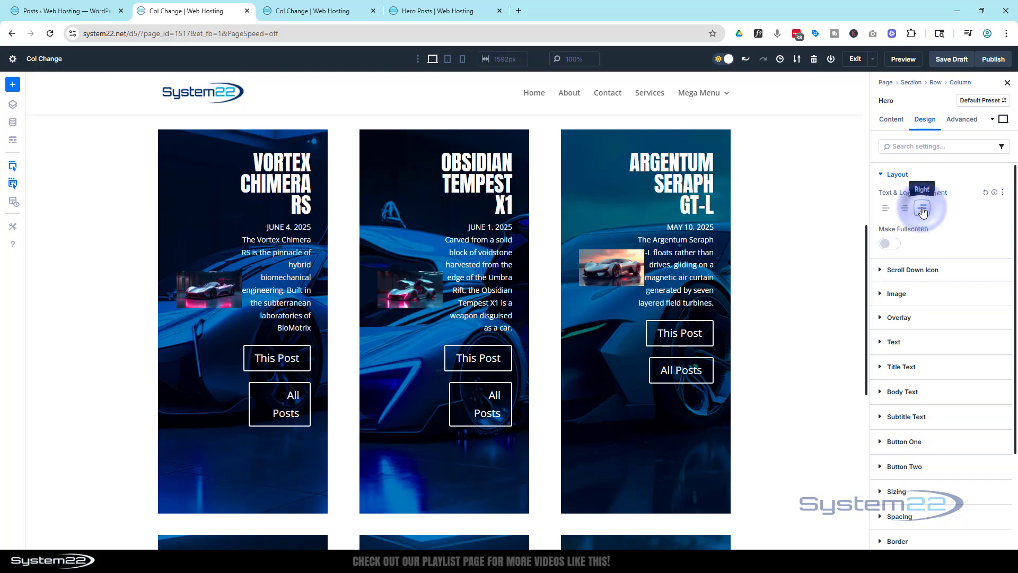
click(904, 209)
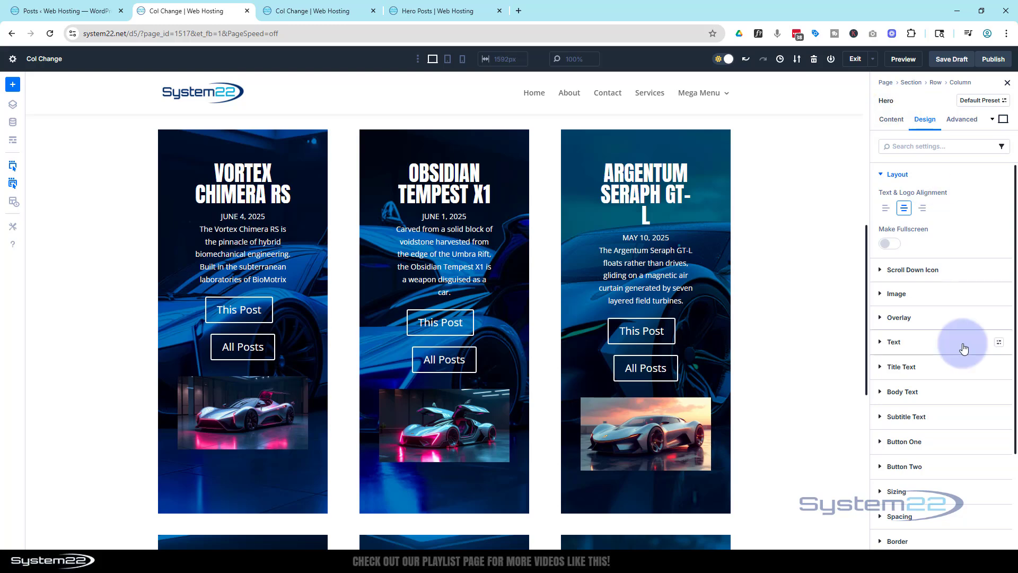
Enable Use Custom Styles For Button on Button Two and expand its spacing settings.
scroll(964, 348, down, 2)
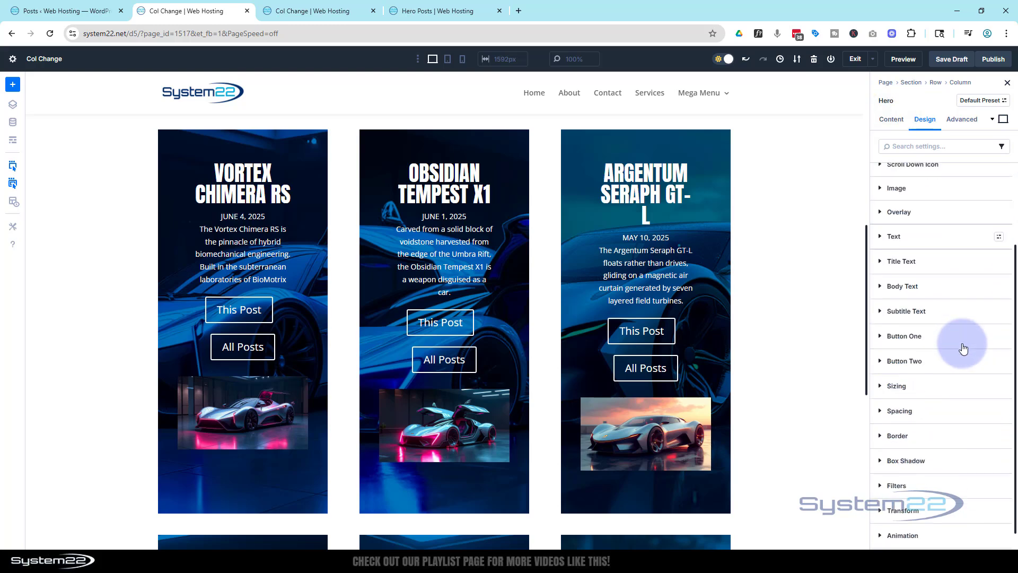
click(882, 361)
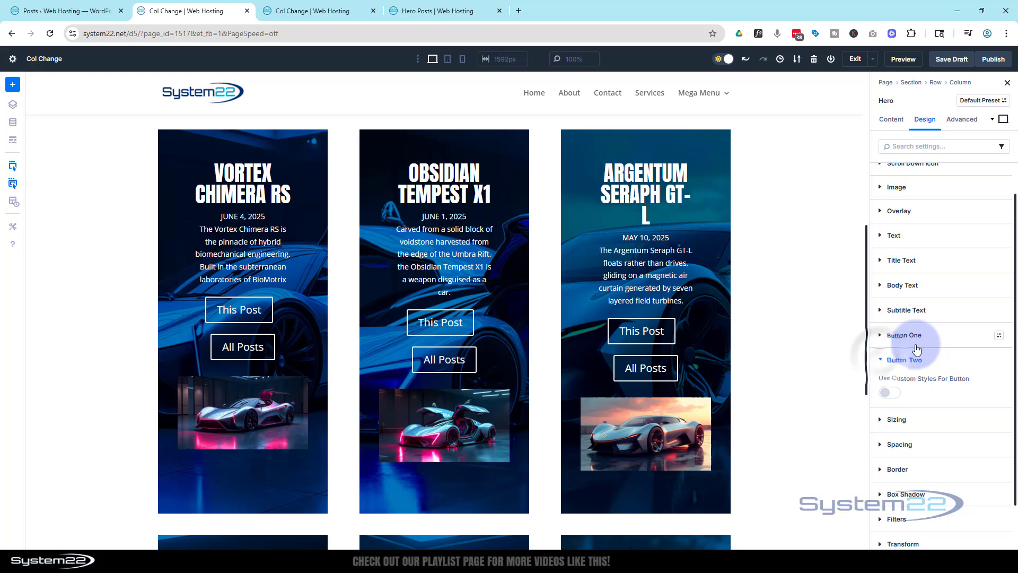
scroll(886, 344, down, 1)
click(891, 341)
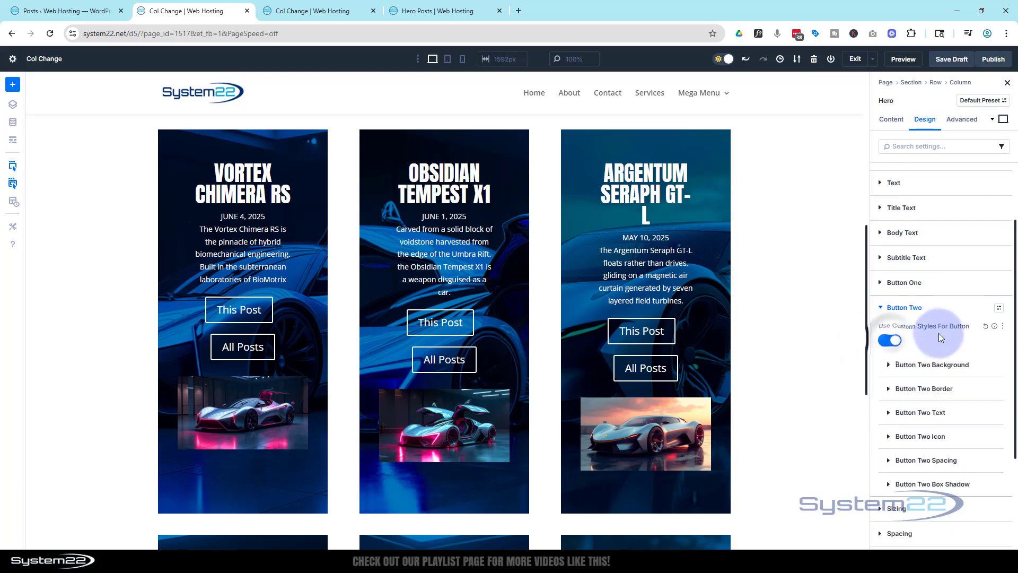
scroll(902, 336, down, 3)
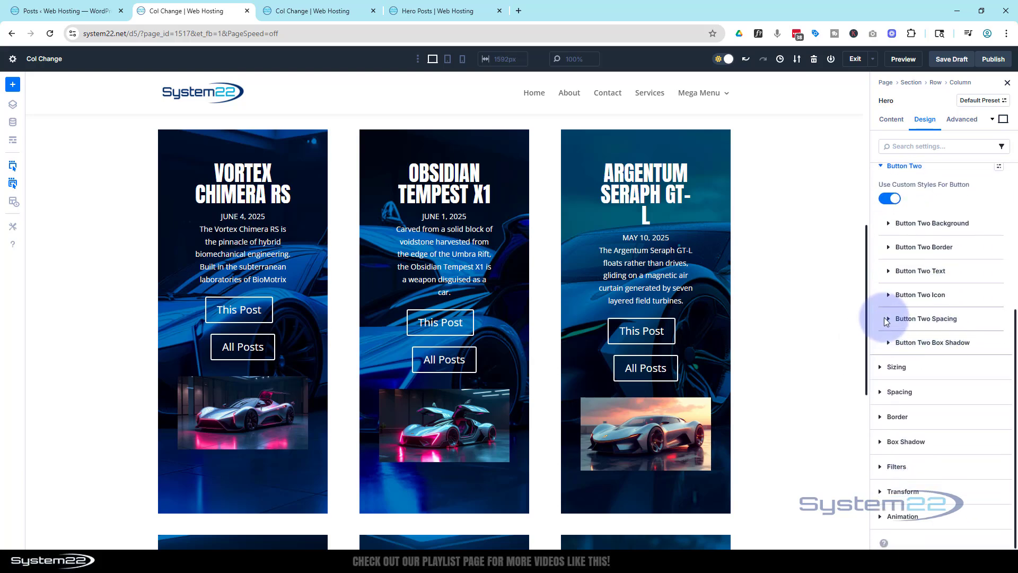
click(891, 319)
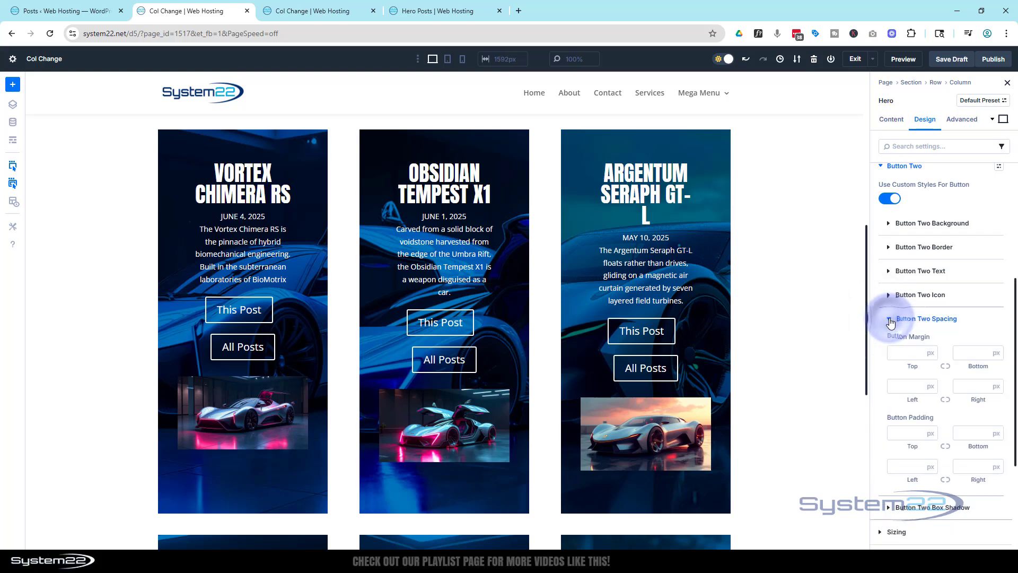
scroll(925, 326, down, 2)
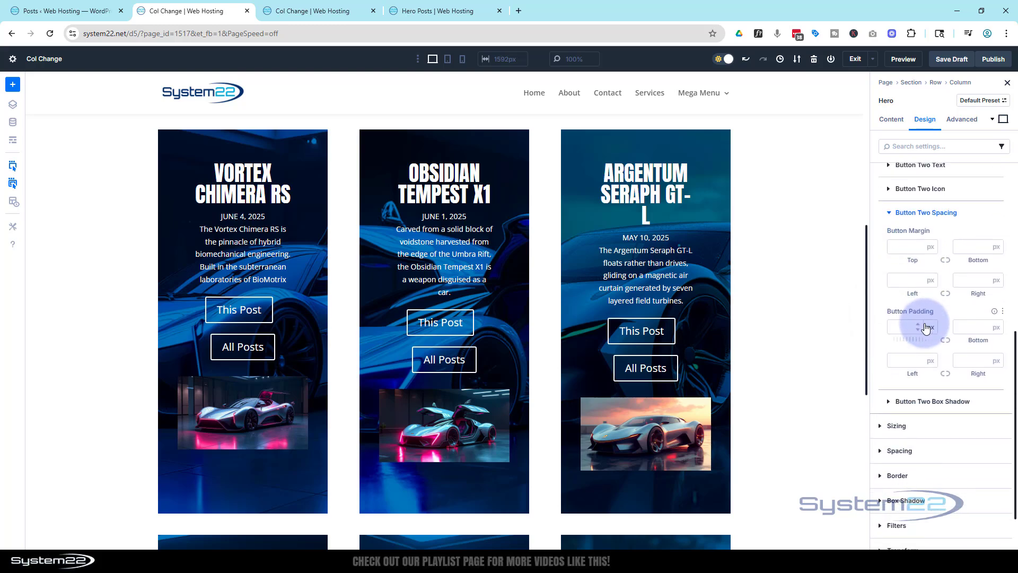
Lower Button Two's left margin to -15px so All Posts shifts left.
click(919, 283)
click(920, 283)
click(919, 284)
click(920, 283)
click(920, 284)
click(920, 283)
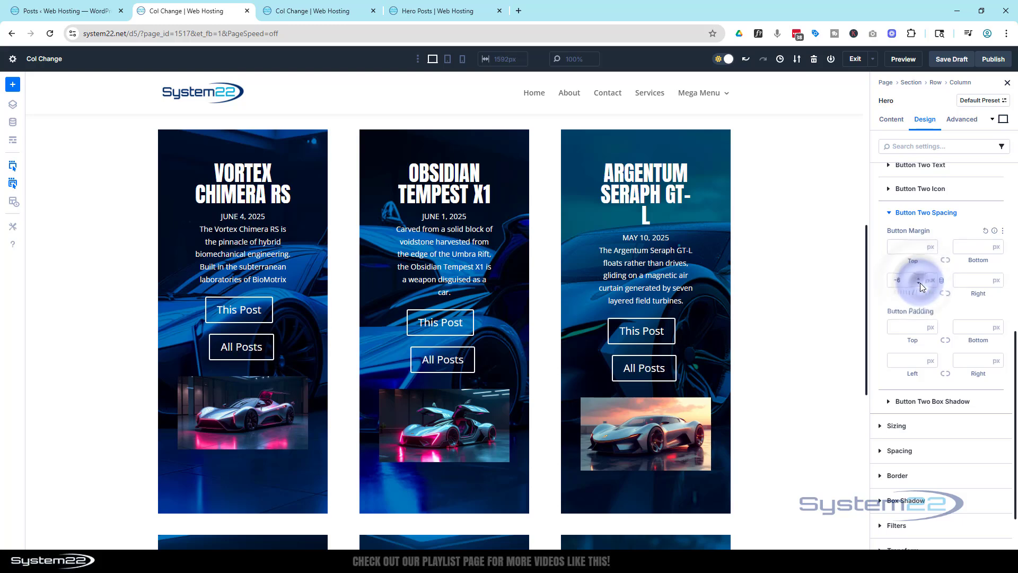
click(920, 283)
click(920, 284)
click(920, 283)
click(920, 283)
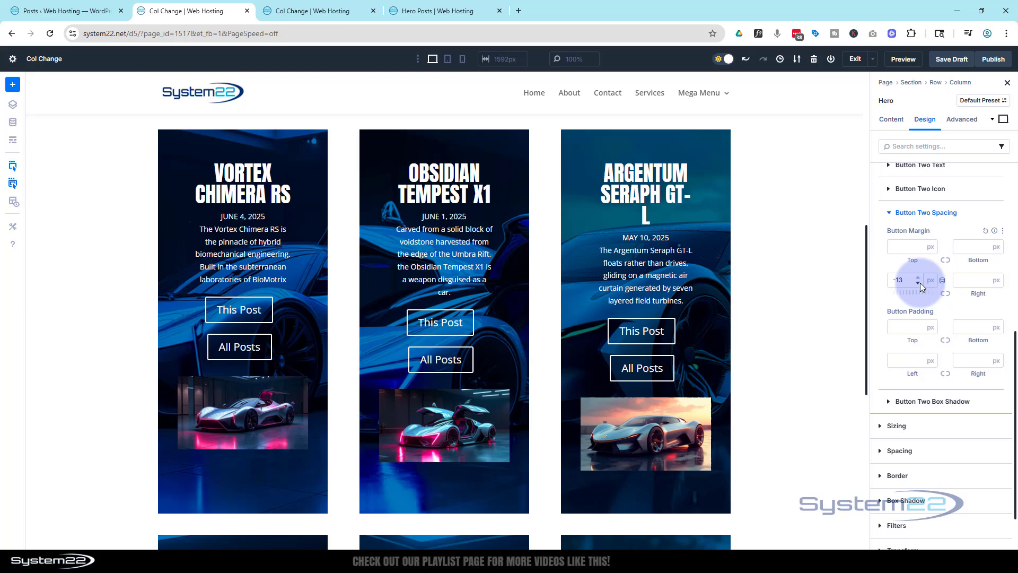
click(921, 283)
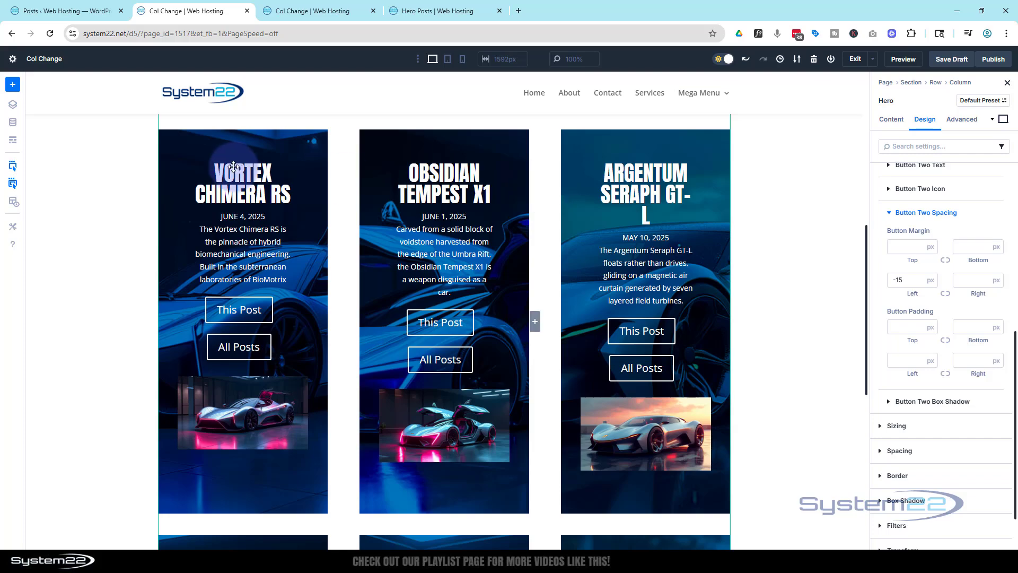
scroll(185, 273, down, 5)
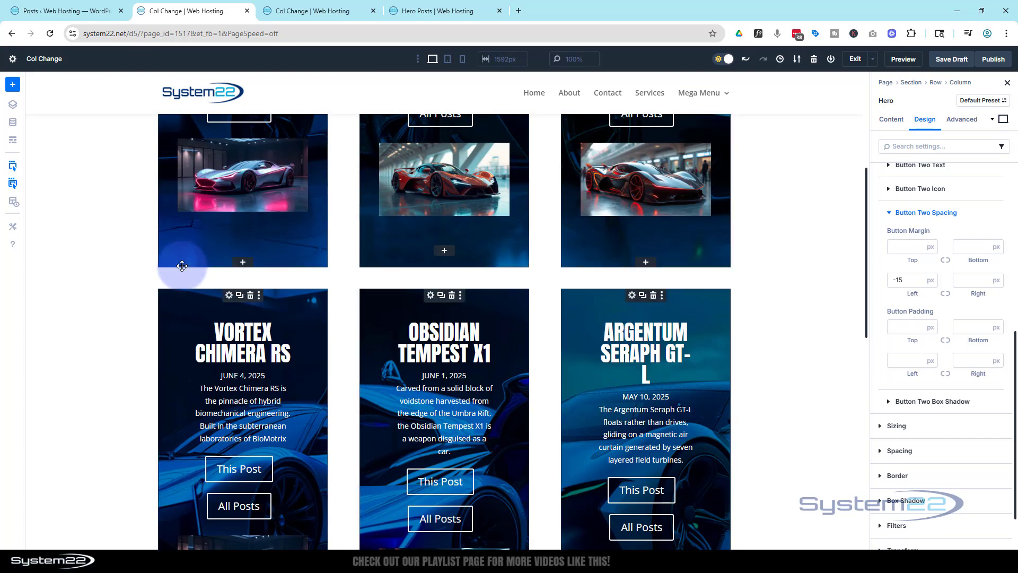
scroll(182, 263, up, 5)
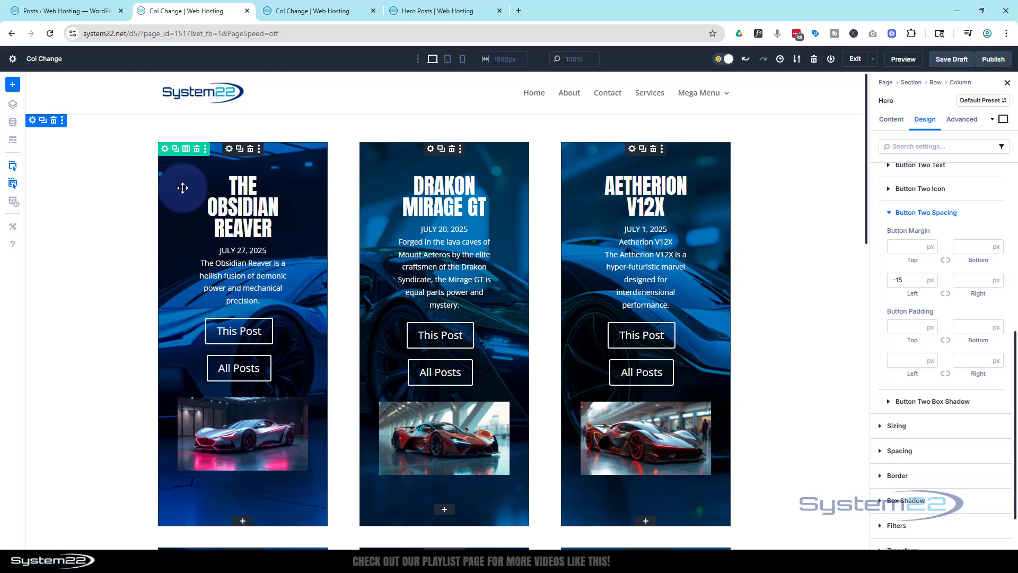
Change the row's Horizontal Gap from 5.5 to 2% and check the Tablet preview.
click(165, 154)
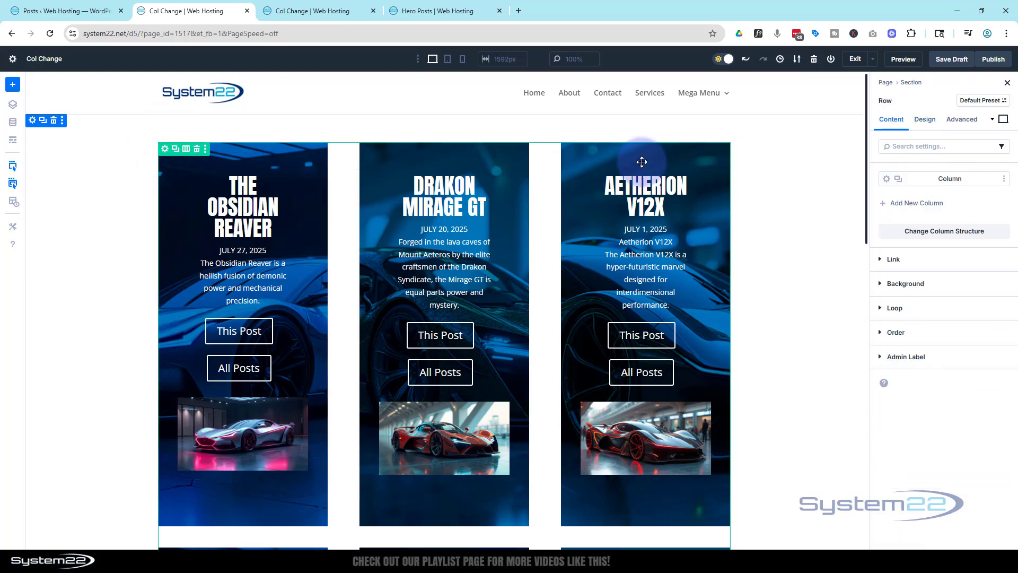
click(925, 120)
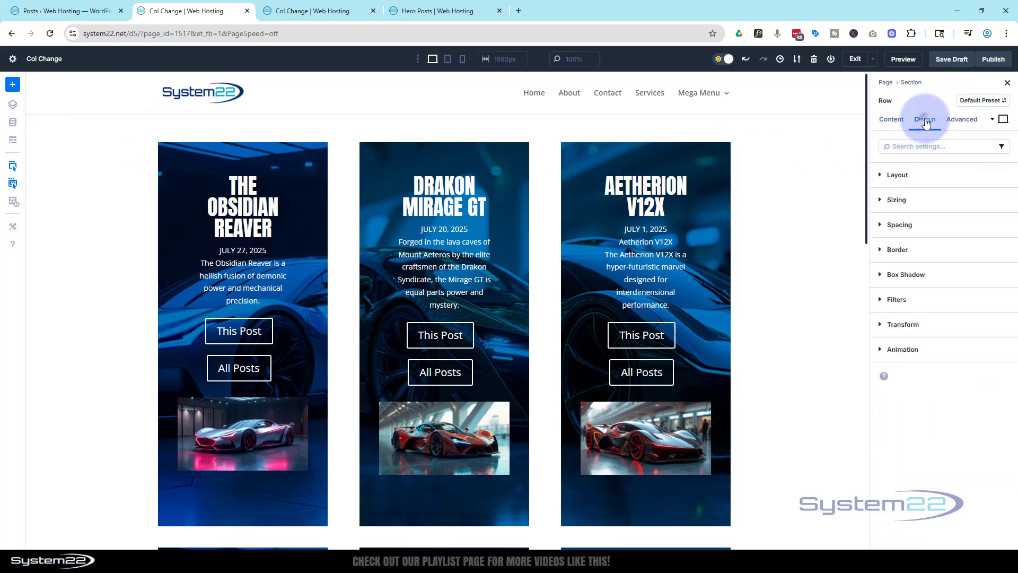
click(925, 174)
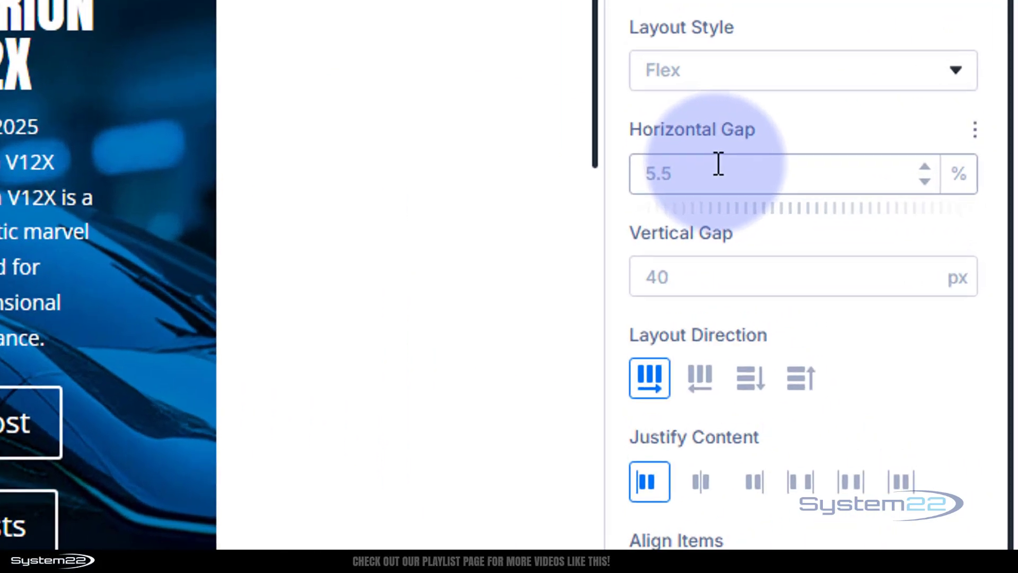
click(911, 245)
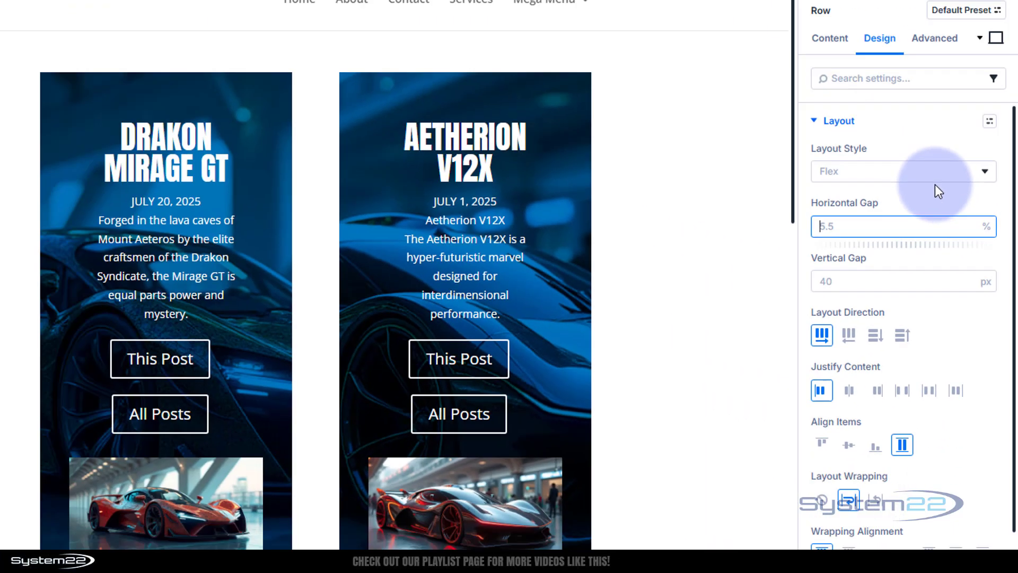
key(ctrl+a)
text(2)
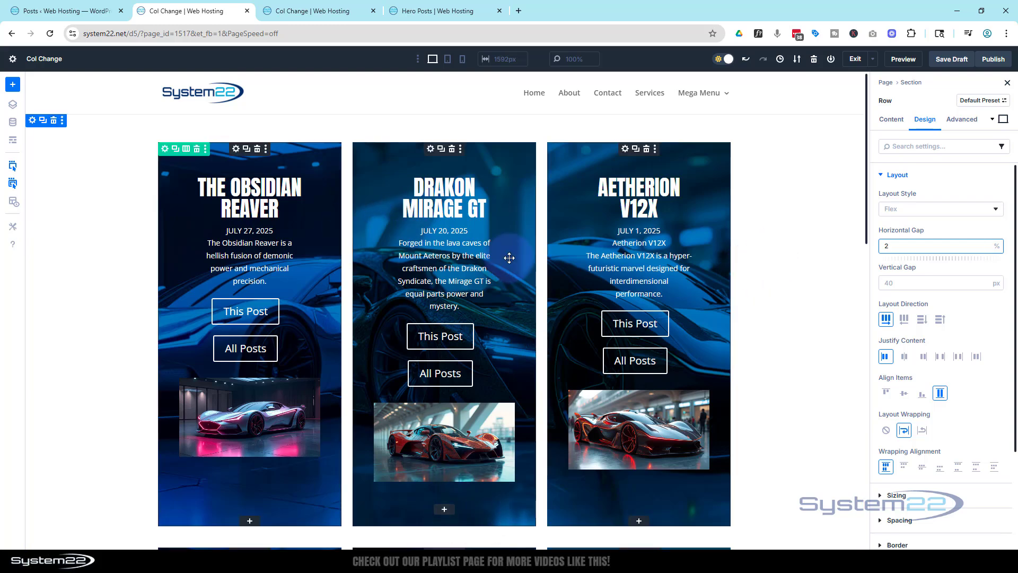
click(447, 60)
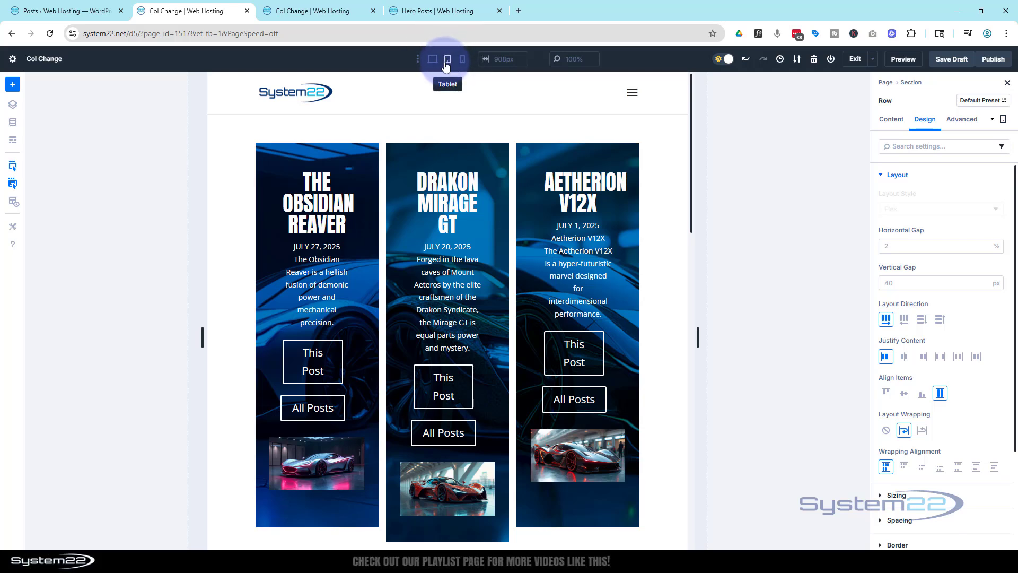
Open a car card's hero module Design > Sizing and focus Min Height, reading 100 vh.
click(436, 144)
click(966, 309)
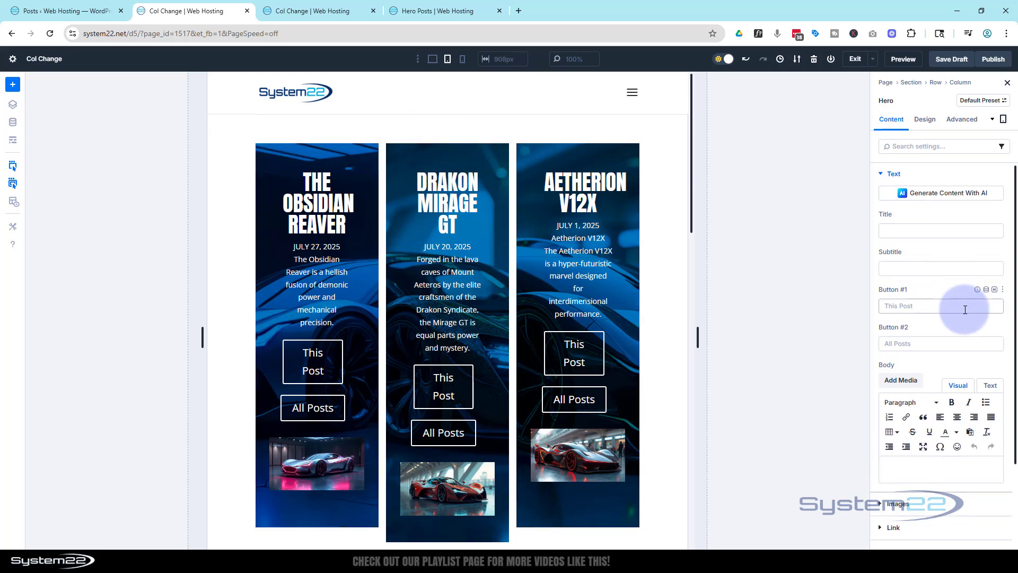
scroll(965, 310, down, 3)
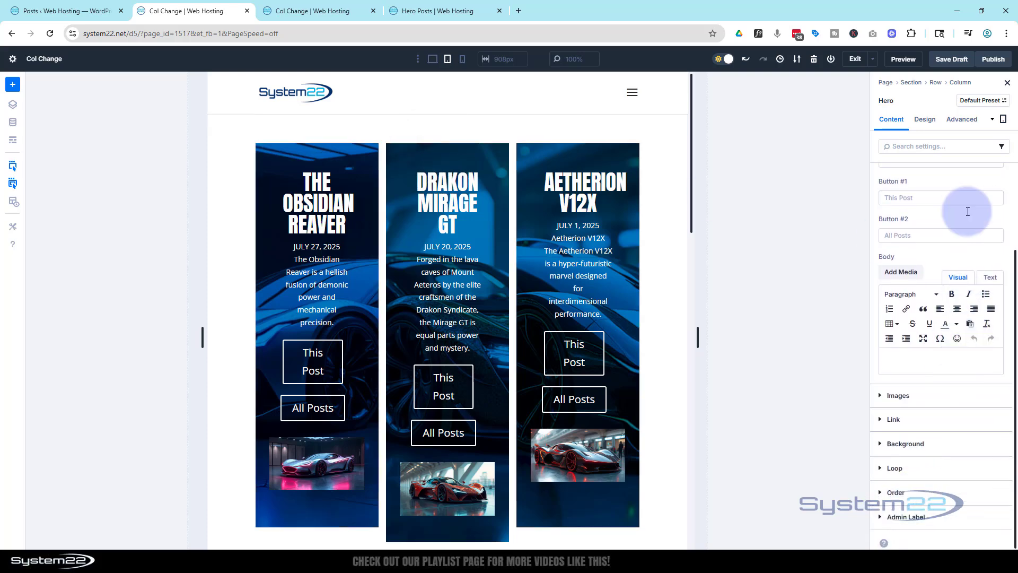
click(925, 119)
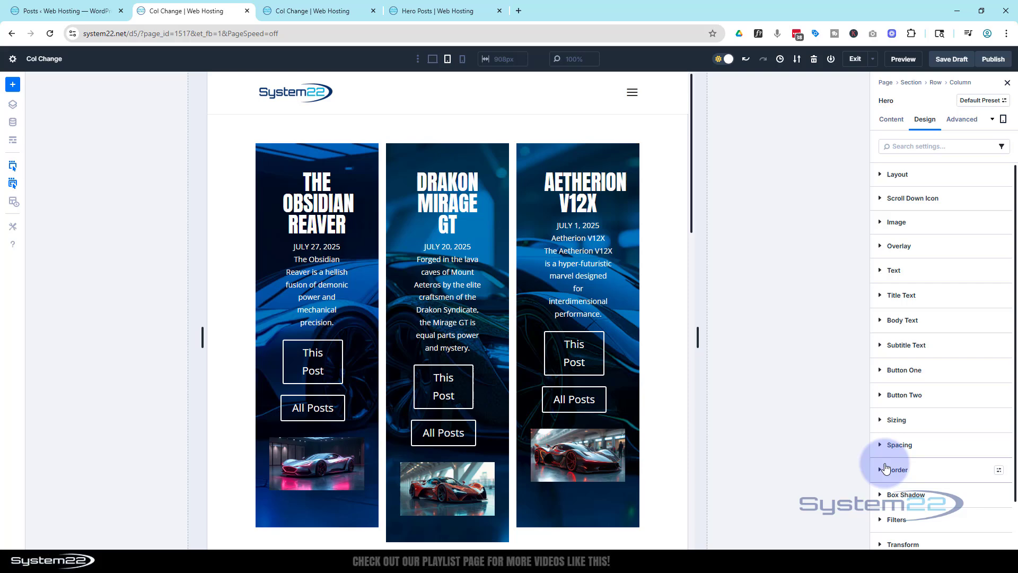
click(896, 420)
scroll(928, 448, down, 6)
click(900, 428)
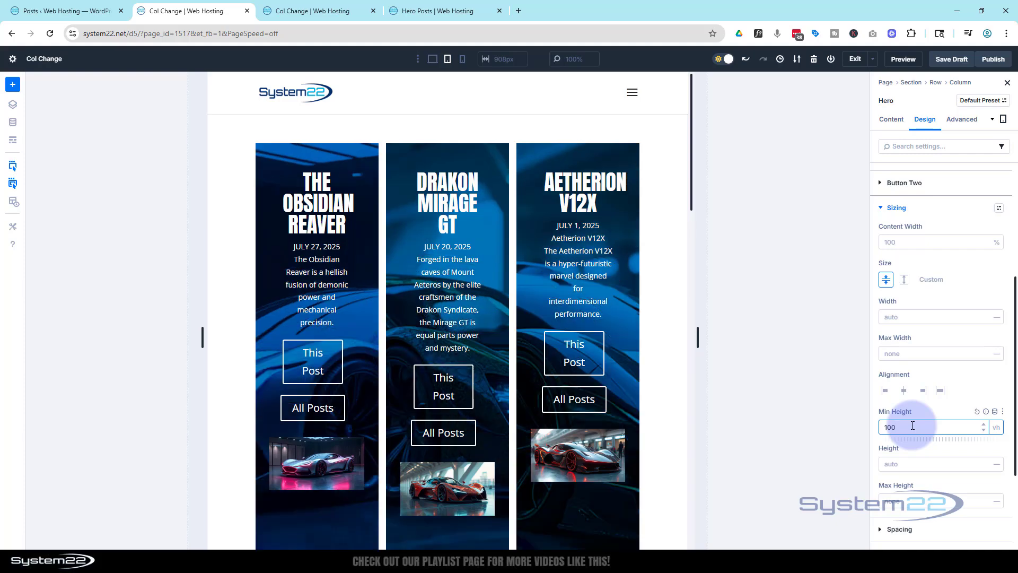
scroll(663, 282, down, 4)
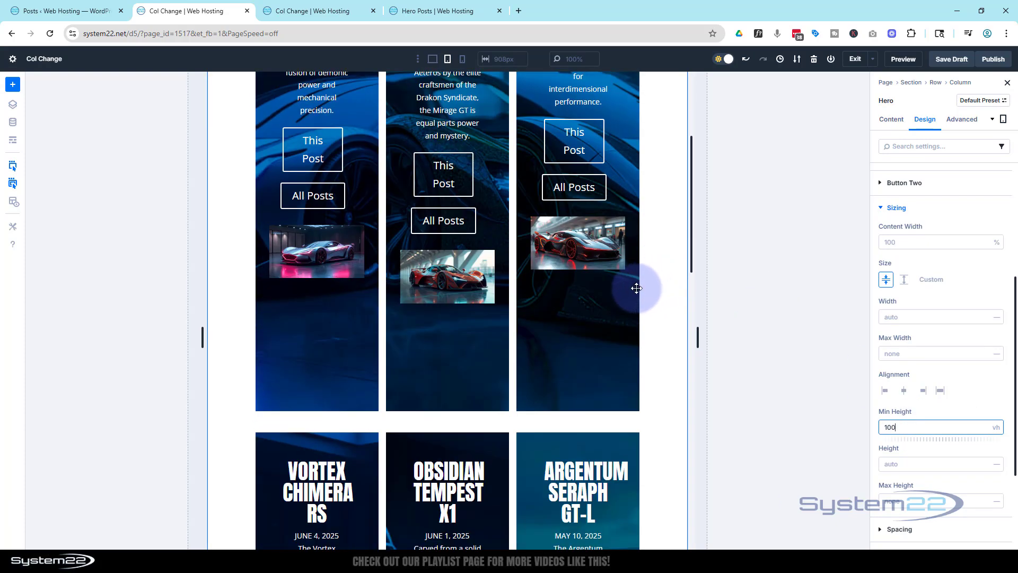
scroll(636, 288, down, 7)
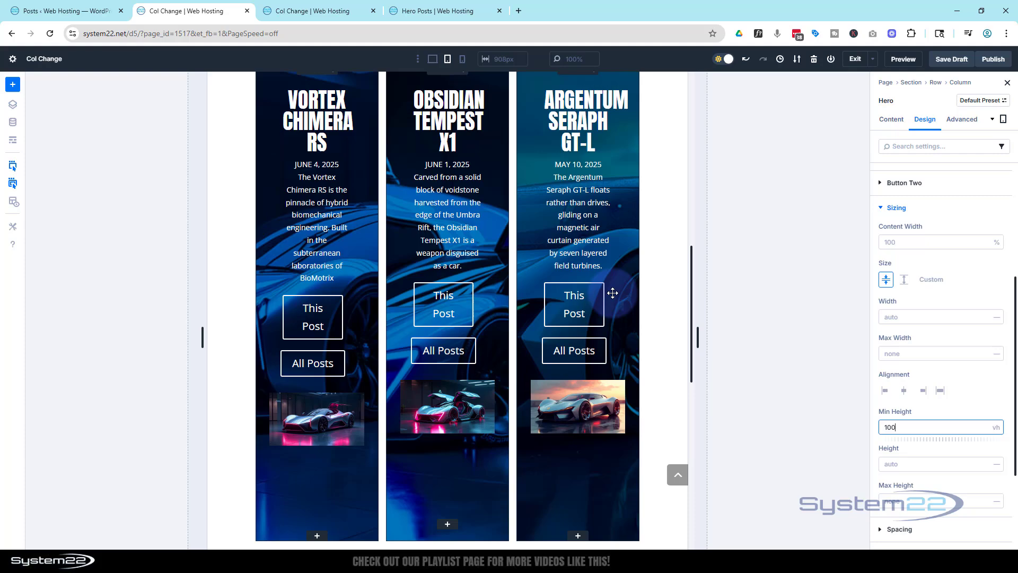
scroll(415, 243, up, 10)
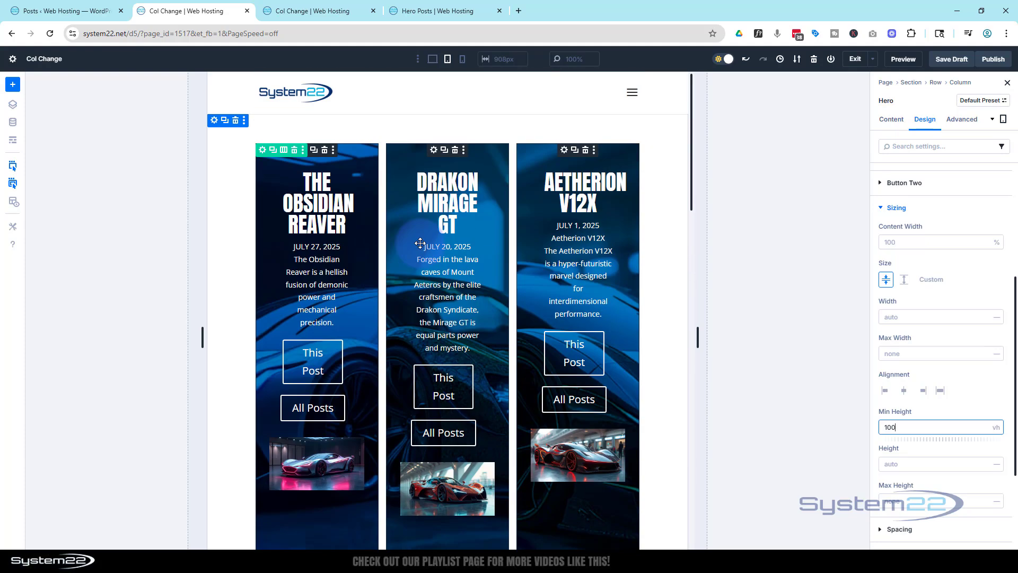
Change the looped post row's column structure to two columns.
click(263, 152)
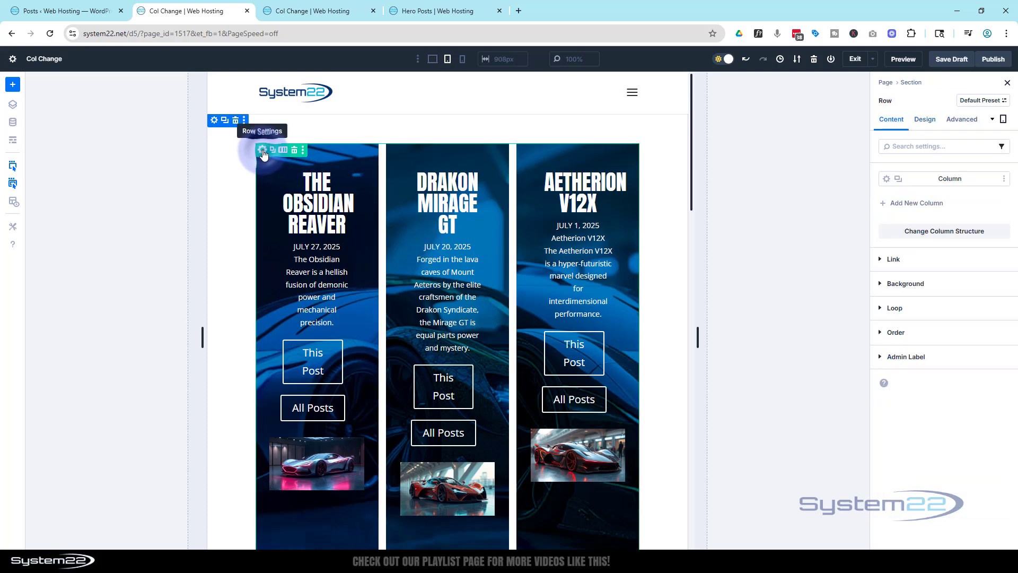
click(955, 233)
click(971, 220)
scroll(596, 254, down, 2)
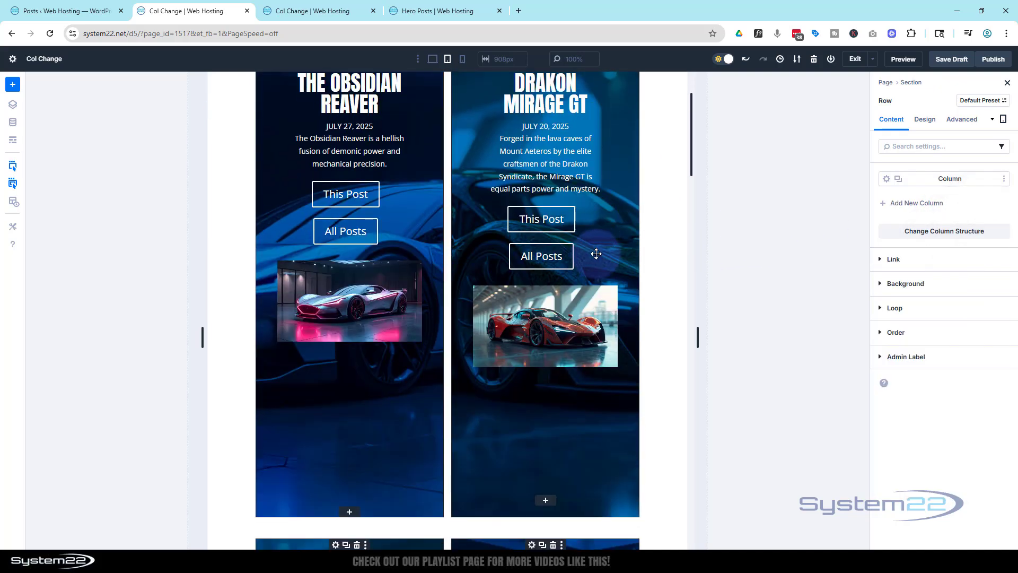
scroll(531, 376, up, 2)
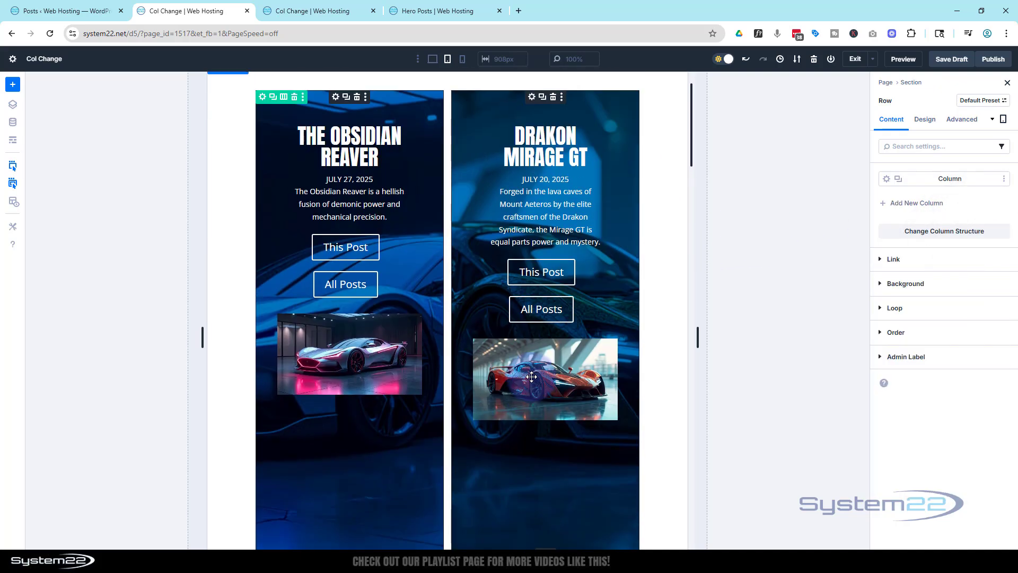
scroll(532, 376, up, 1)
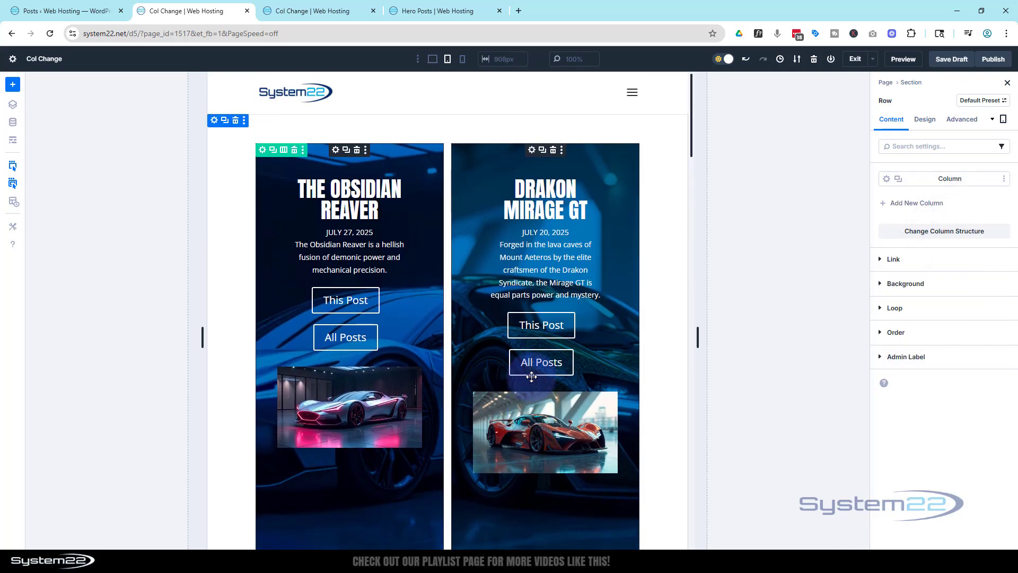
Check the cards stacking at phone width, then return to the tablet-width preview.
click(464, 60)
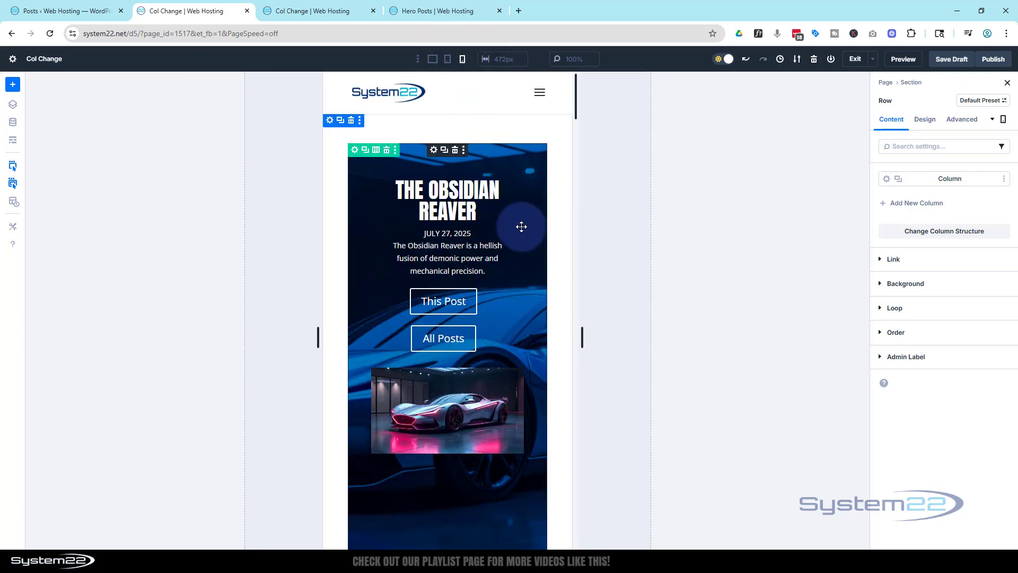
scroll(522, 223, down, 13)
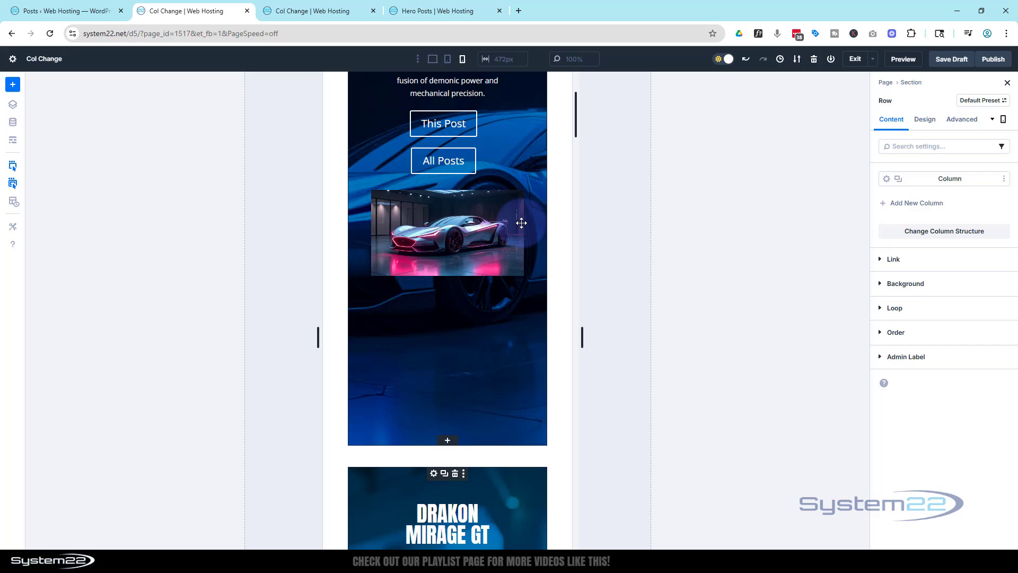
scroll(521, 223, down, 3)
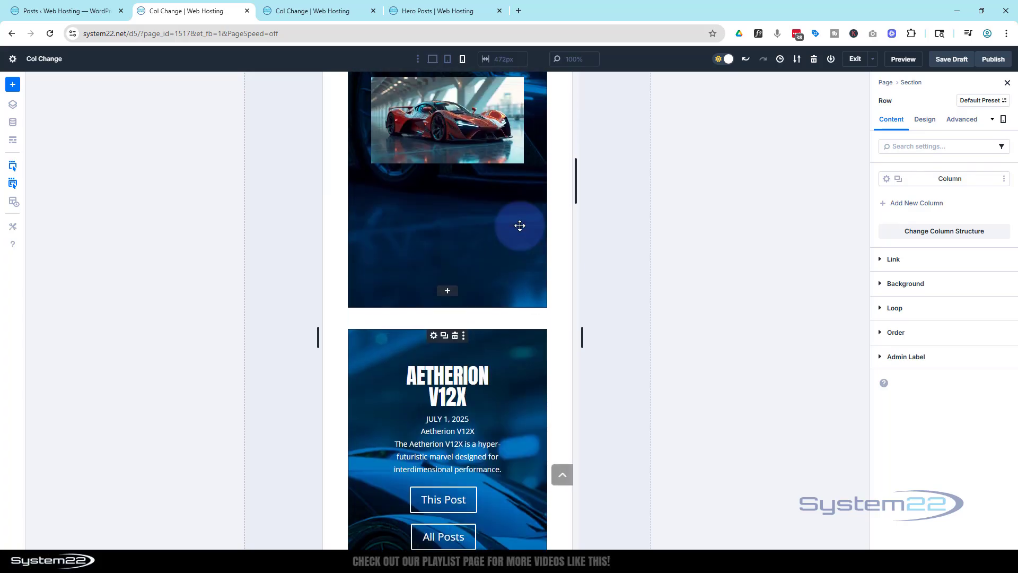
scroll(520, 225, up, 9)
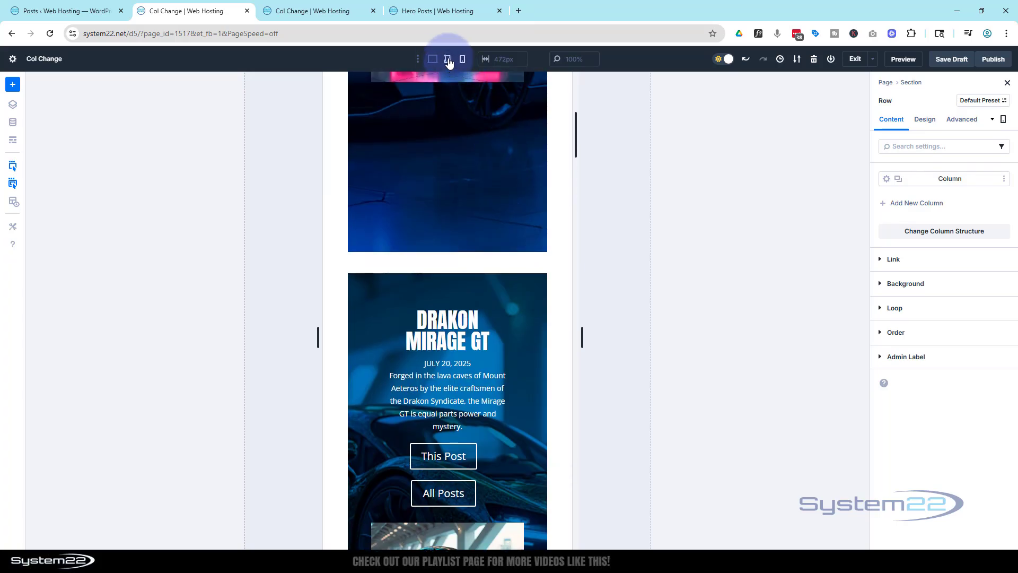
click(449, 60)
scroll(536, 292, down, 3)
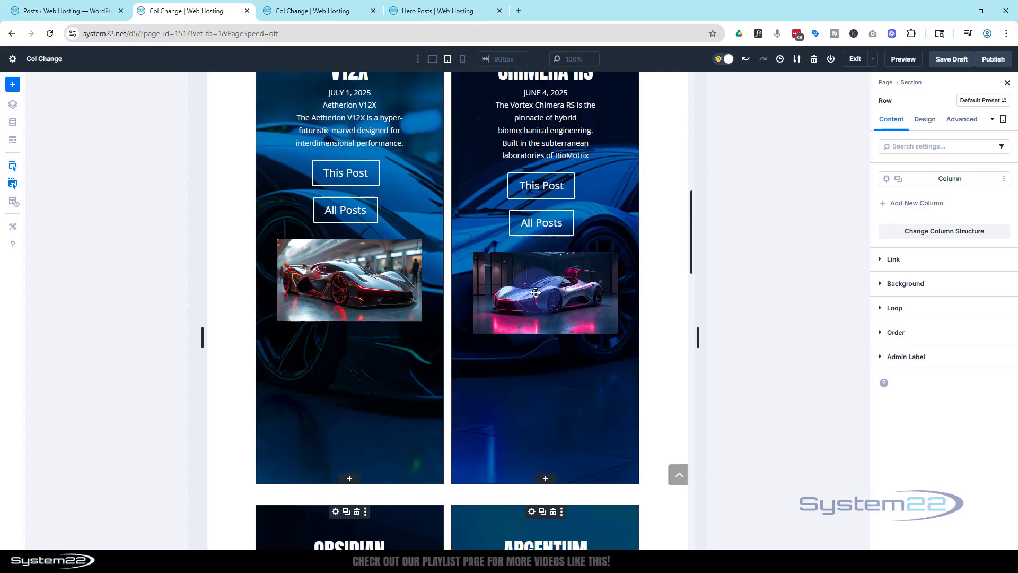
scroll(536, 292, up, 8)
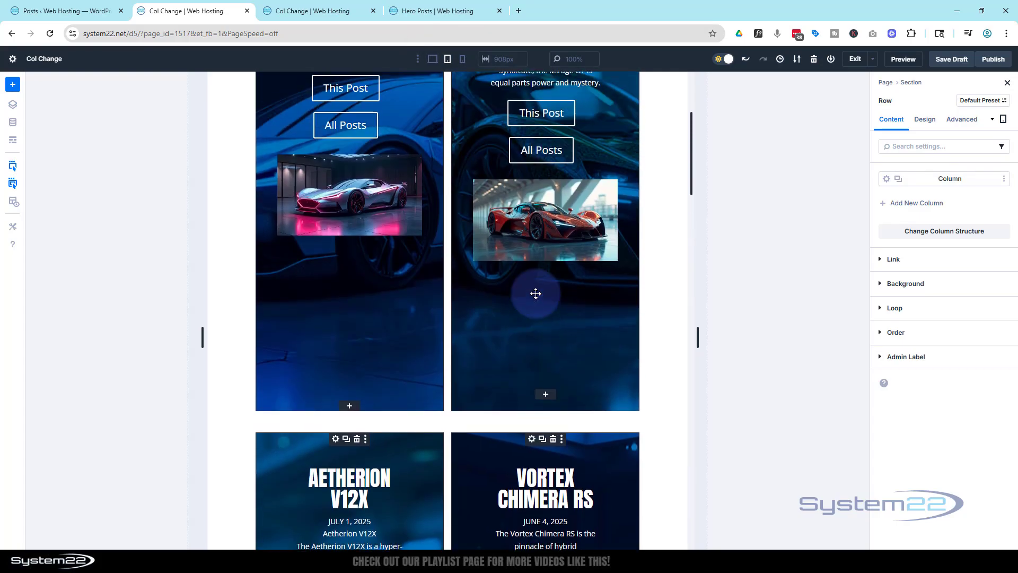
scroll(536, 293, up, 4)
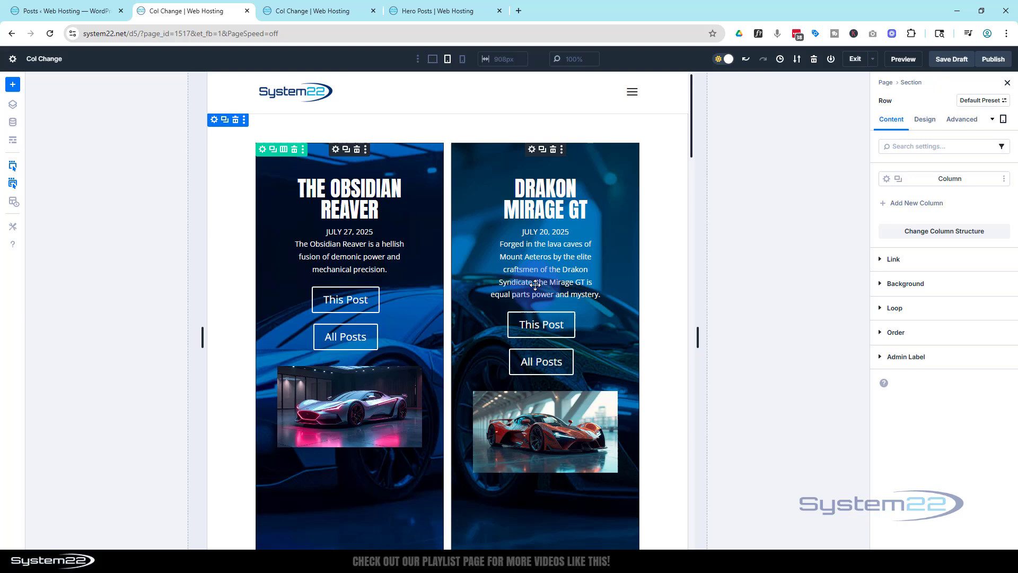
Set the hero module's Sizing Min Height to 80 vh and review the tablet cards.
click(532, 150)
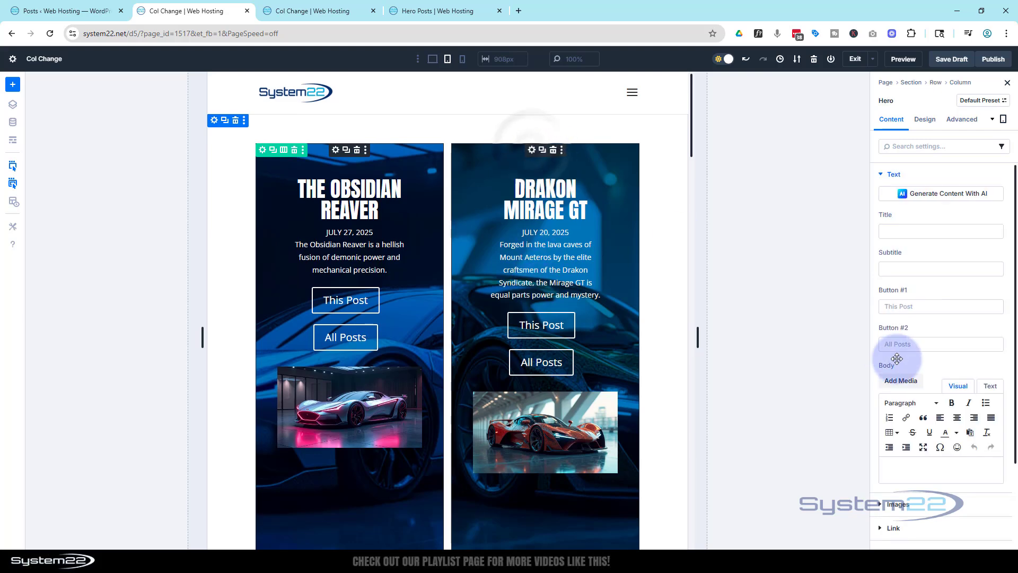
scroll(657, 319, down, 2)
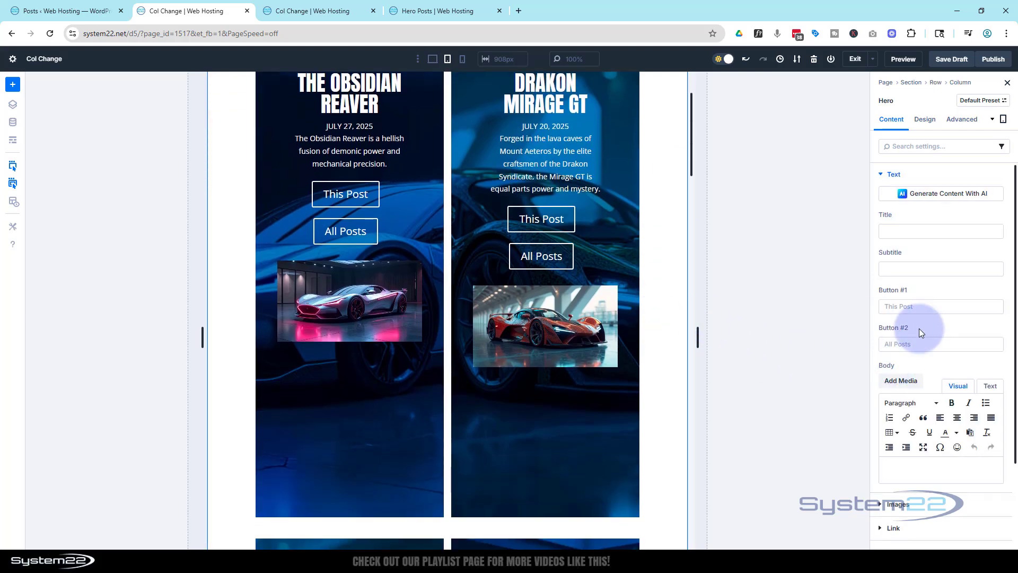
click(926, 120)
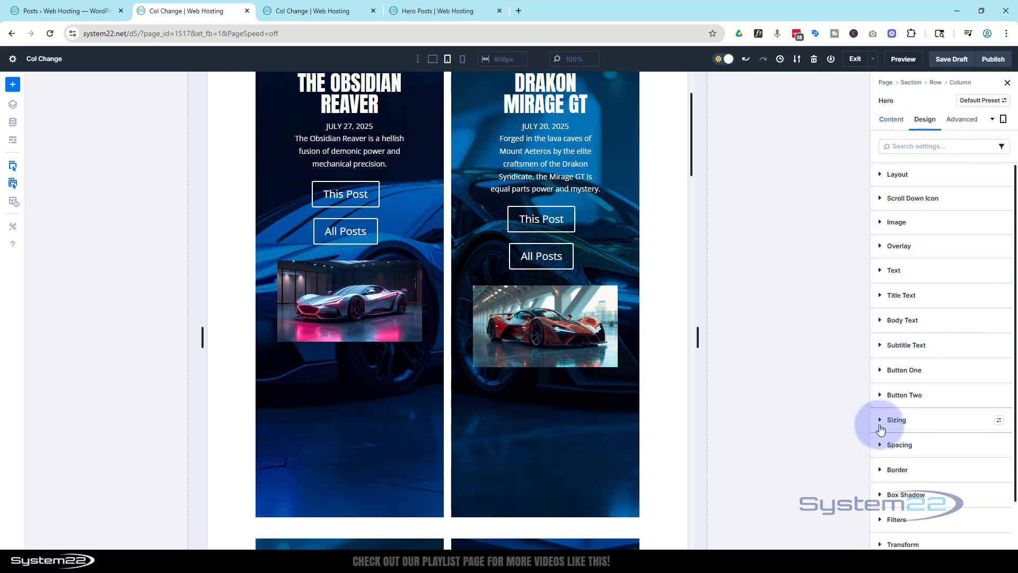
click(881, 424)
scroll(934, 409, down, 4)
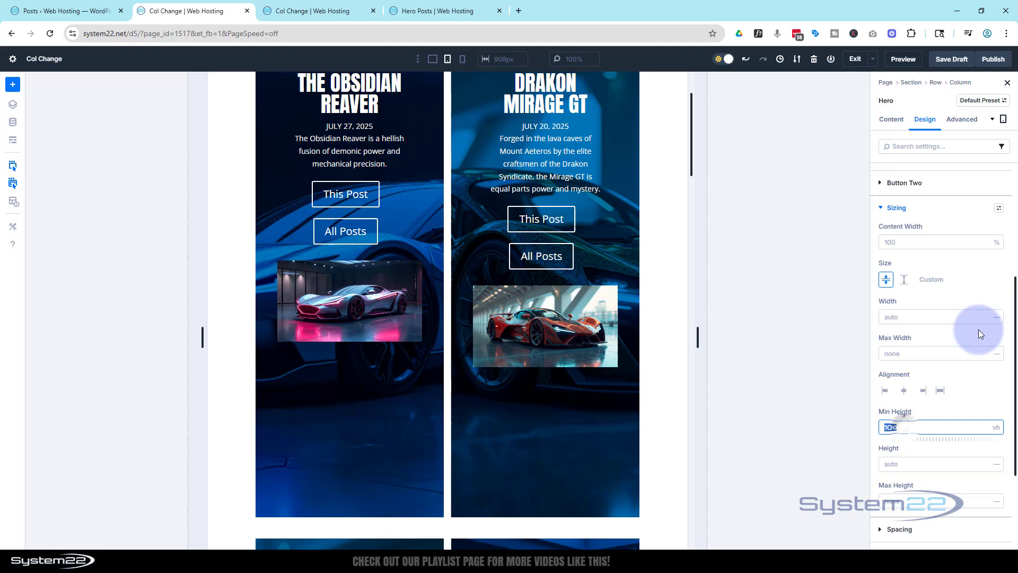
text(80)
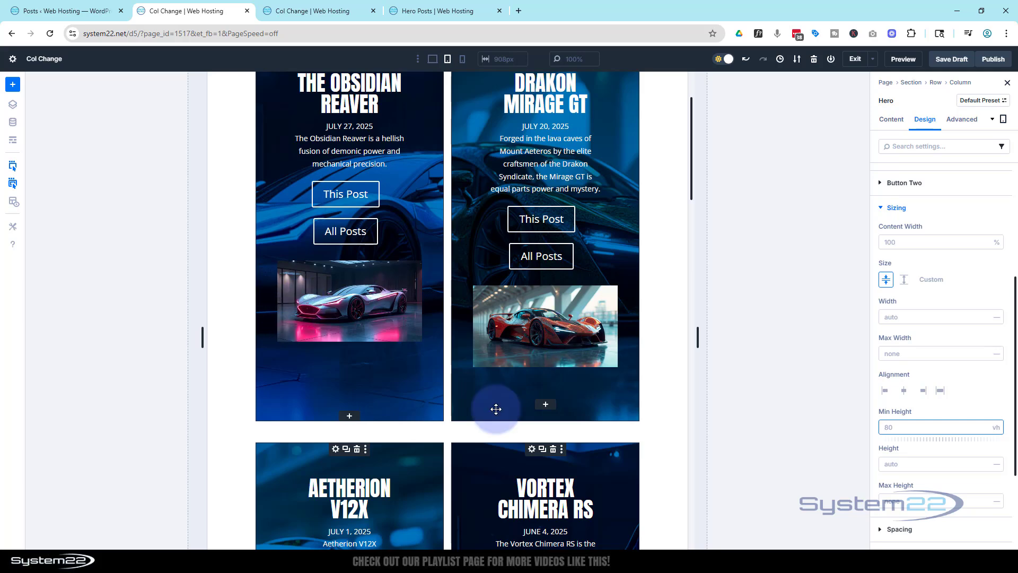
scroll(496, 409, down, 4)
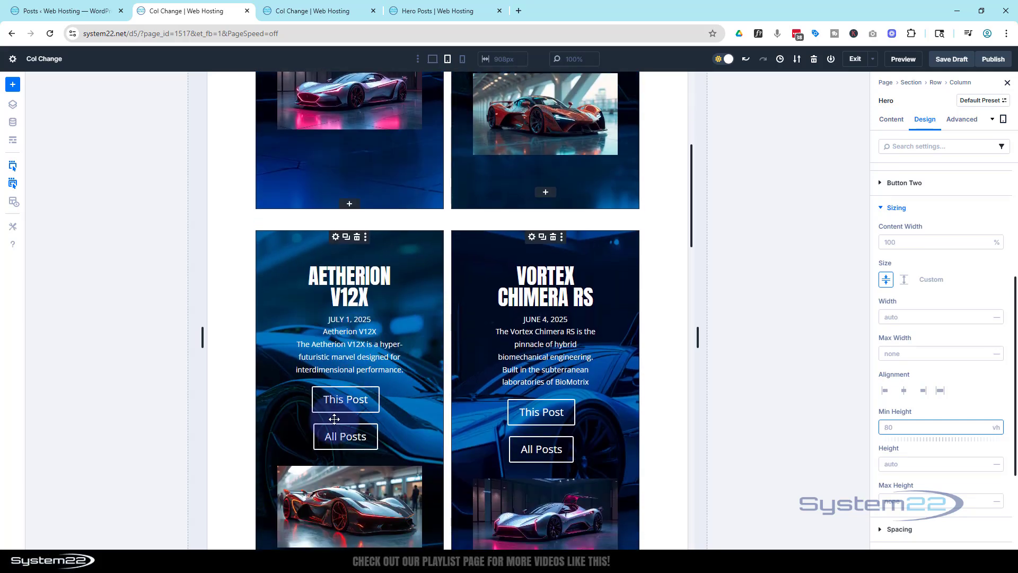
scroll(404, 446, down, 3)
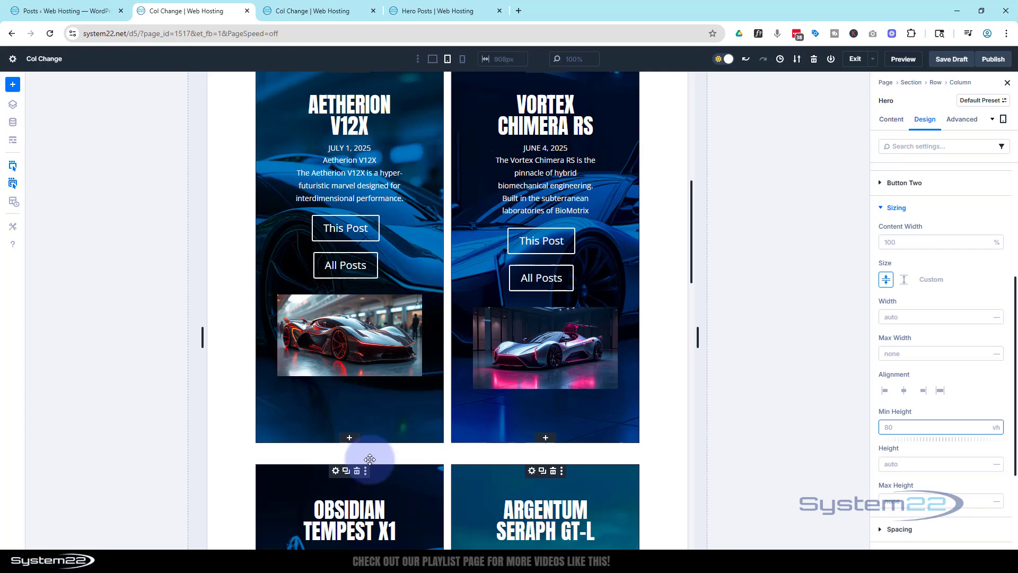
scroll(370, 459, down, 5)
scroll(370, 460, up, 3)
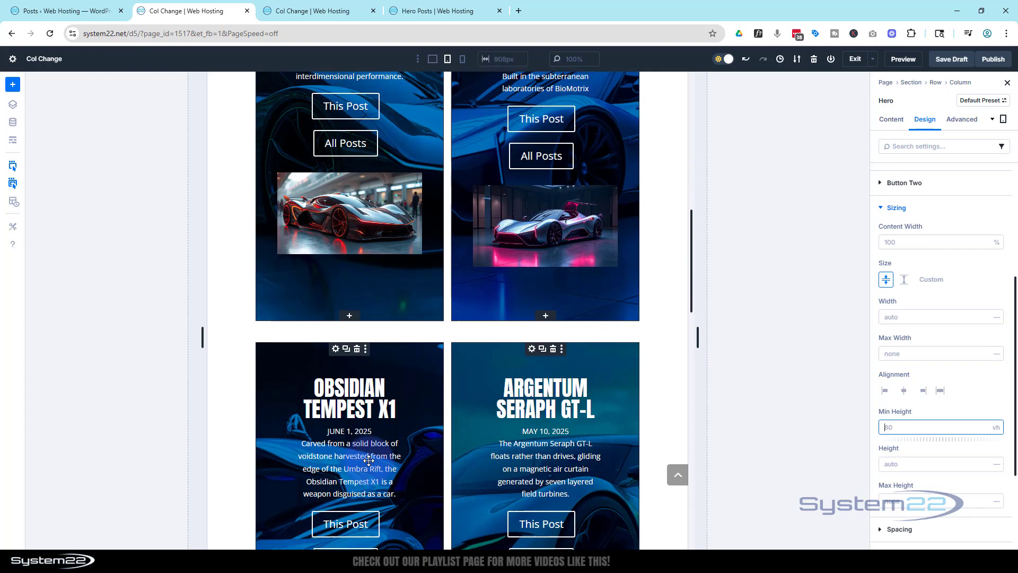
scroll(368, 459, up, 10)
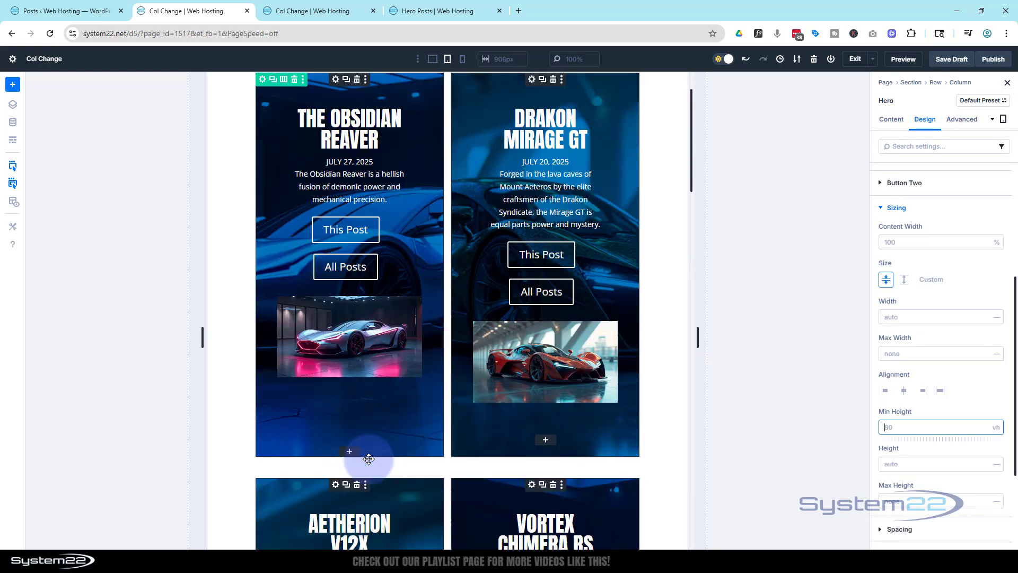
scroll(368, 459, up, 2)
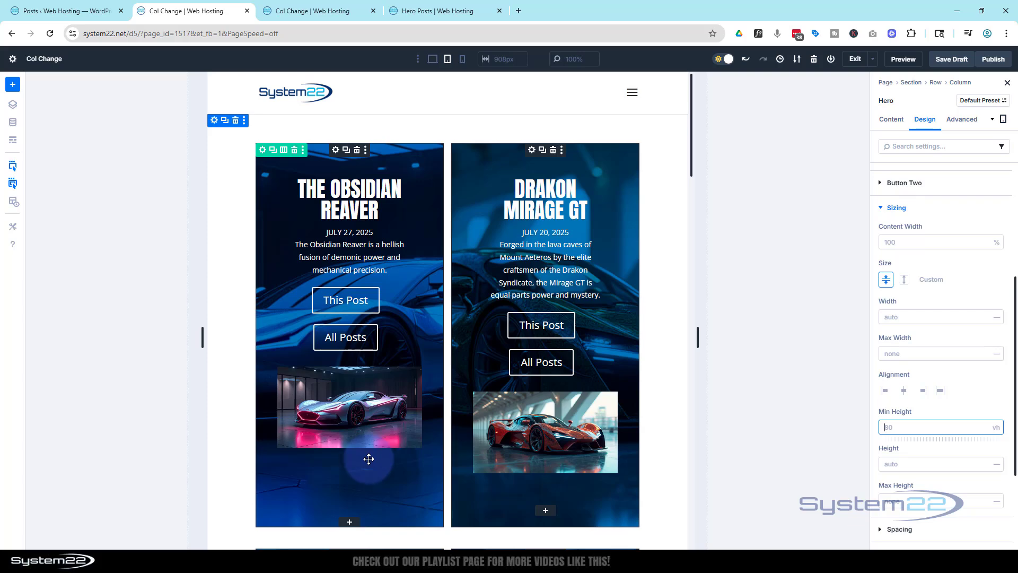
Switch to desktop view and reach the hero module's Custom CSS module-element boxes.
click(433, 60)
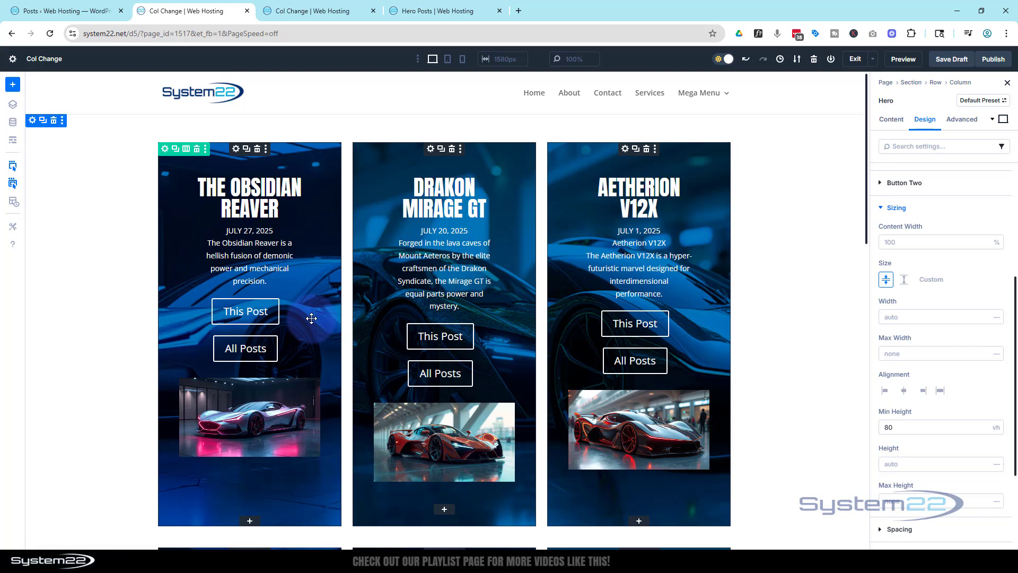
click(237, 151)
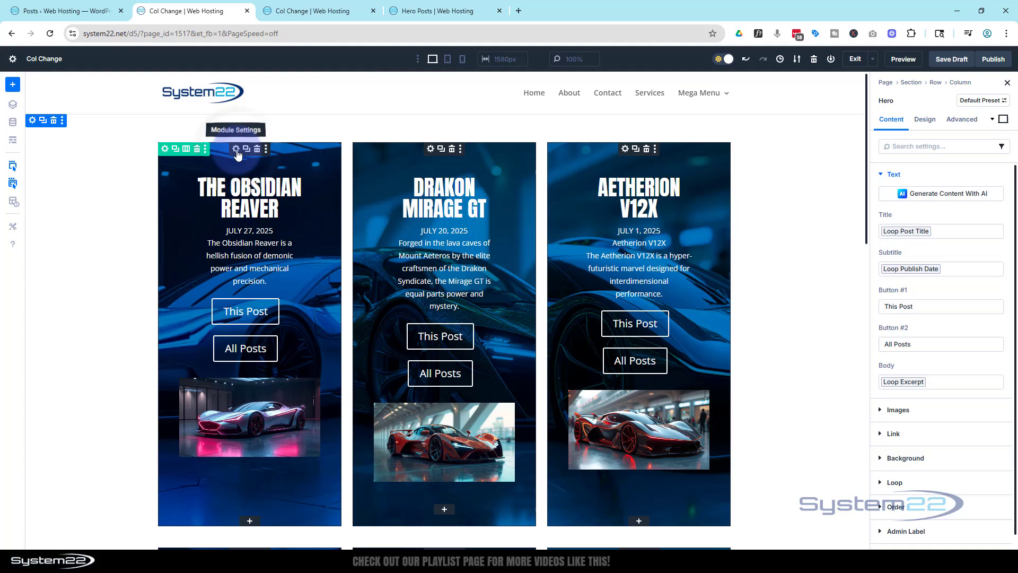
click(976, 133)
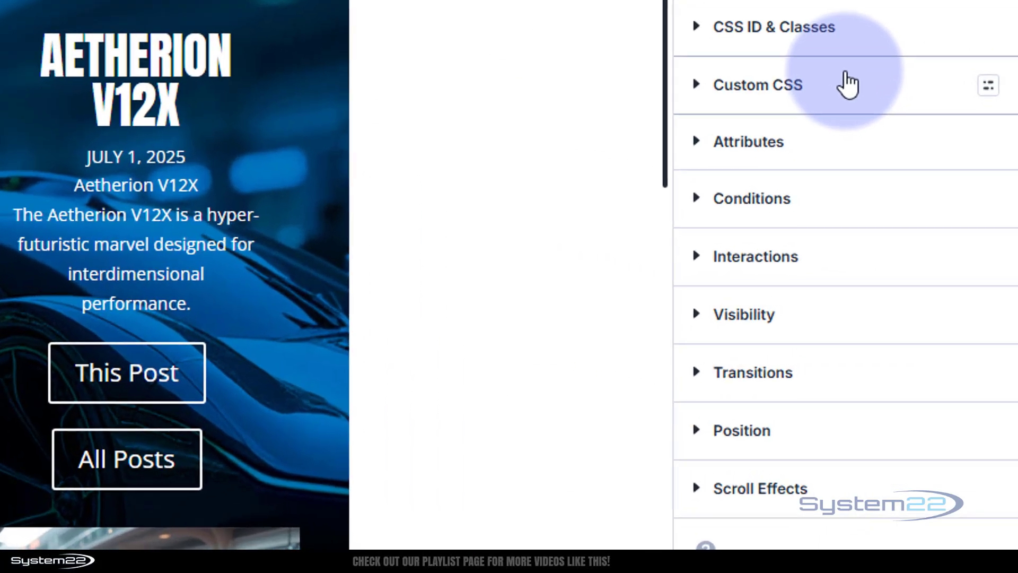
click(943, 201)
click(859, 158)
scroll(850, 329, down, 5)
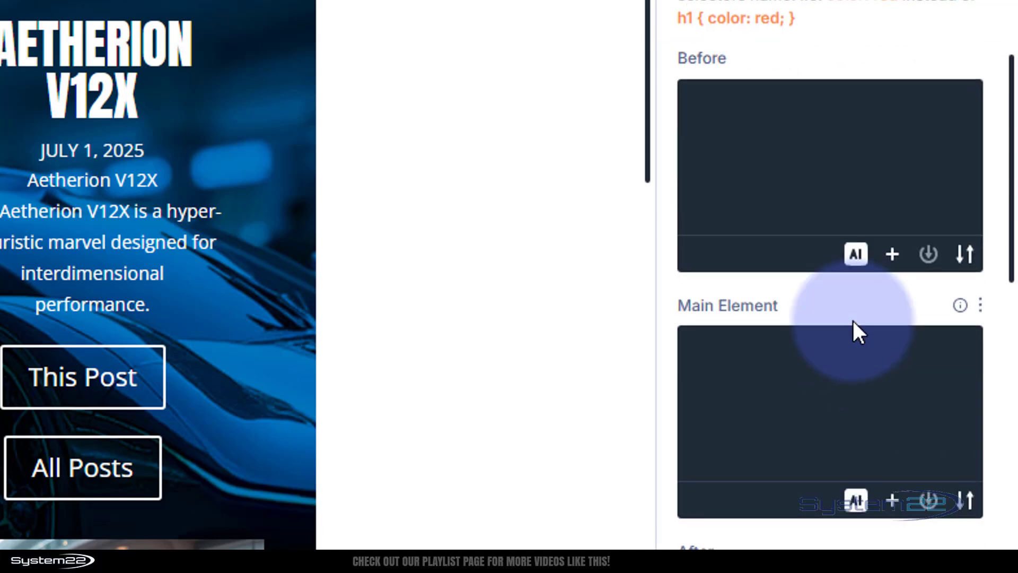
scroll(853, 320, down, 15)
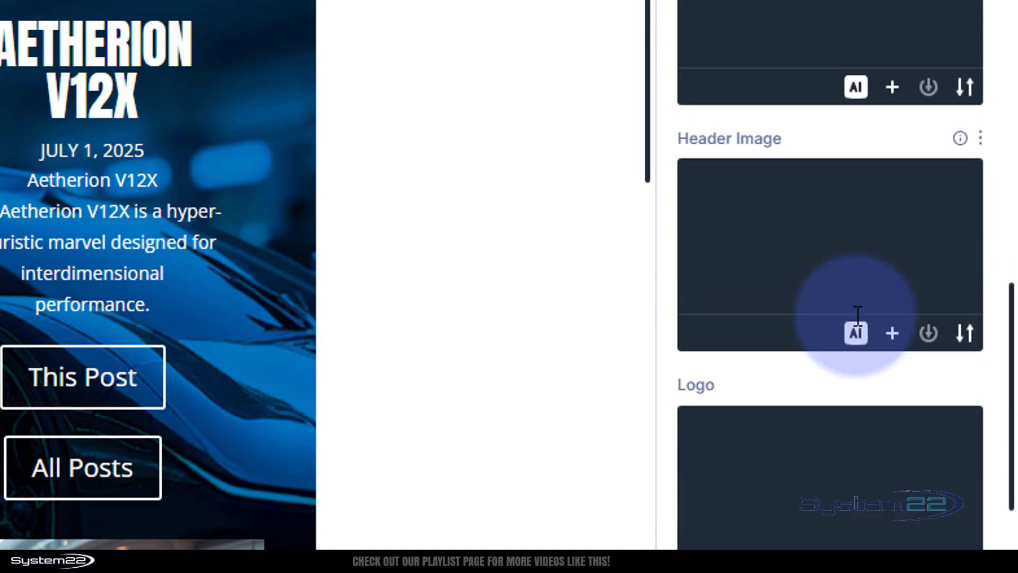
scroll(857, 328, down, 10)
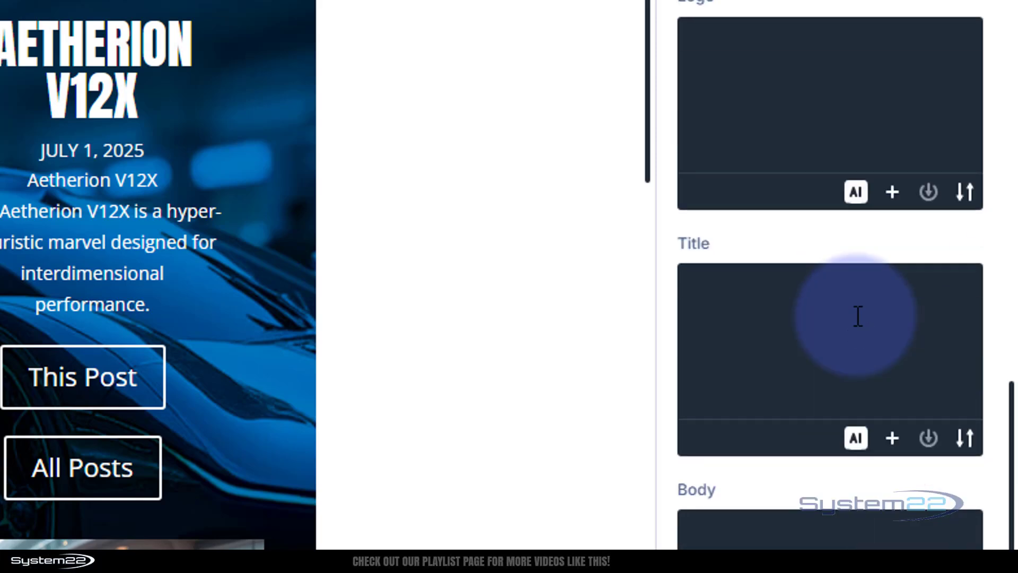
Enter height:150px in the hero Body custom CSS box.
click(802, 310)
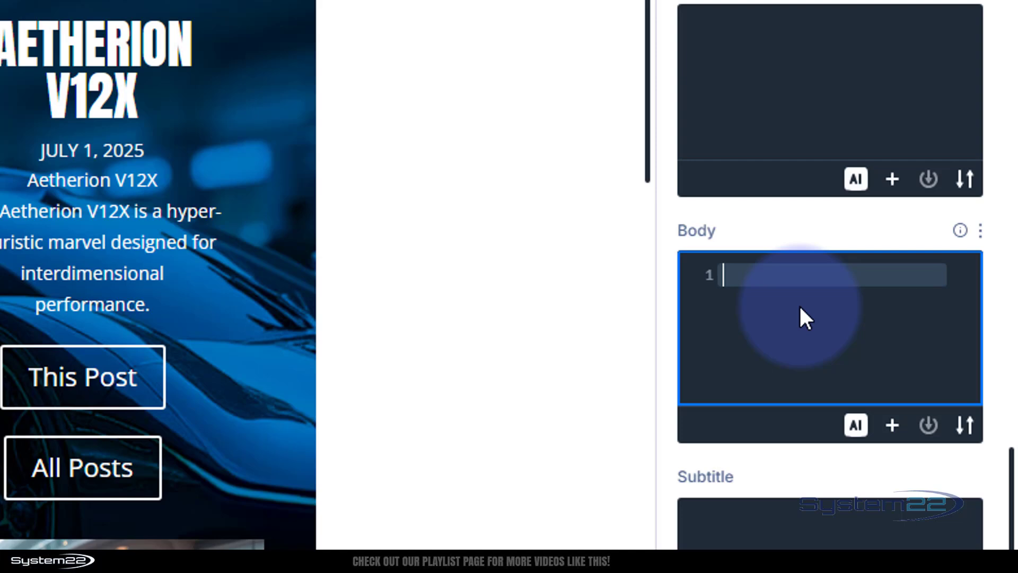
text(height)
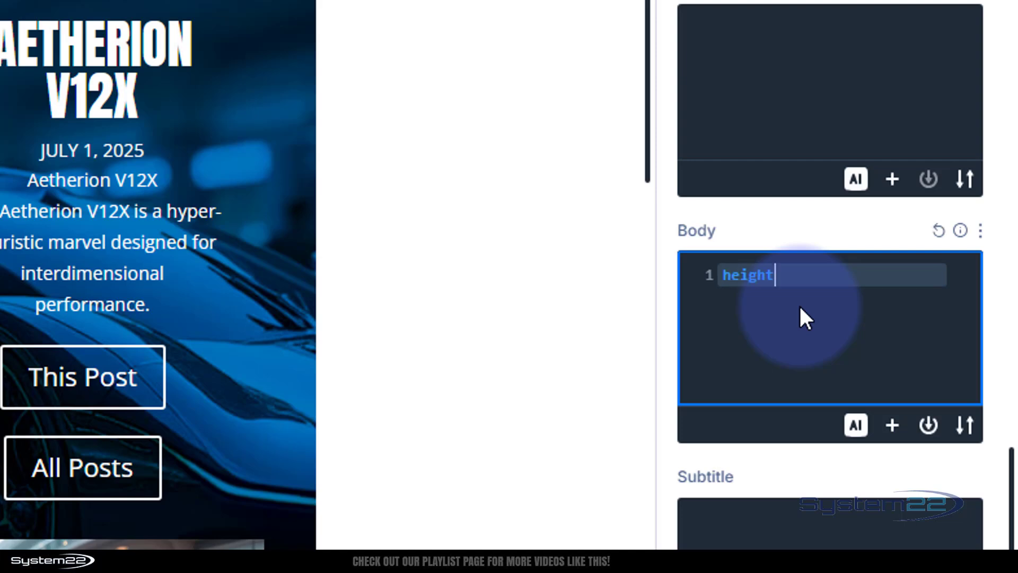
text(:150px)
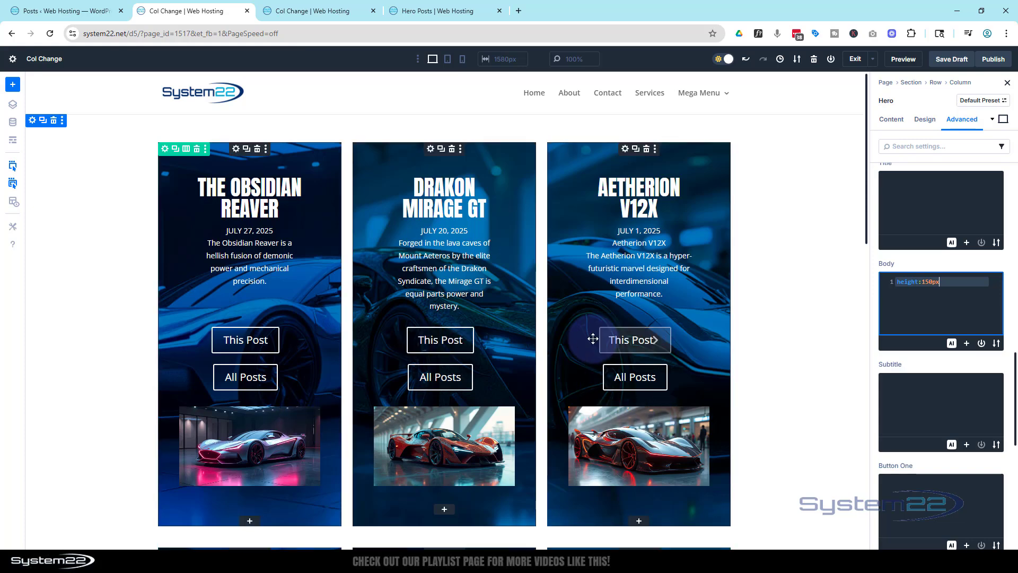
scroll(537, 342, down, 7)
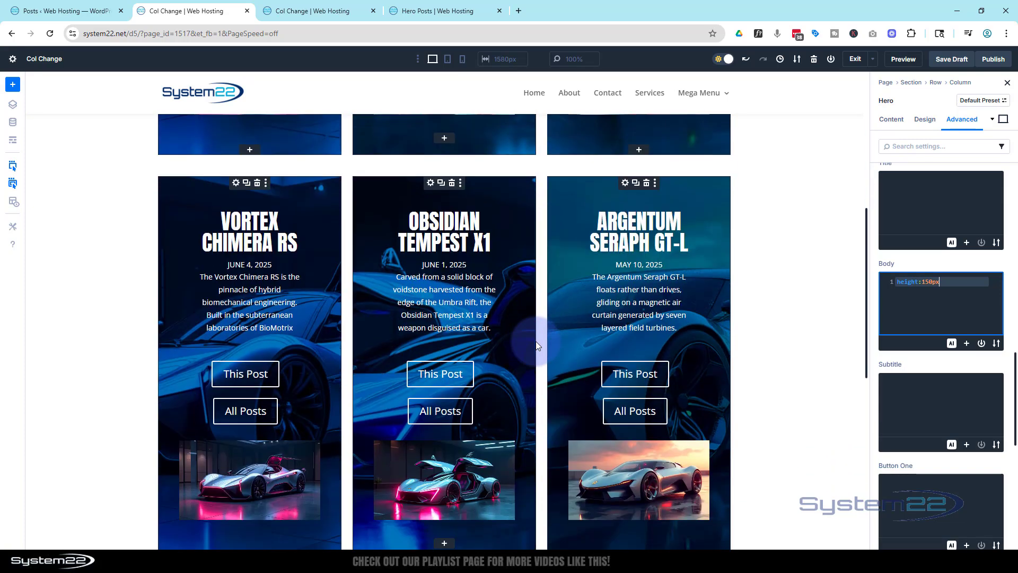
scroll(535, 342, down, 9)
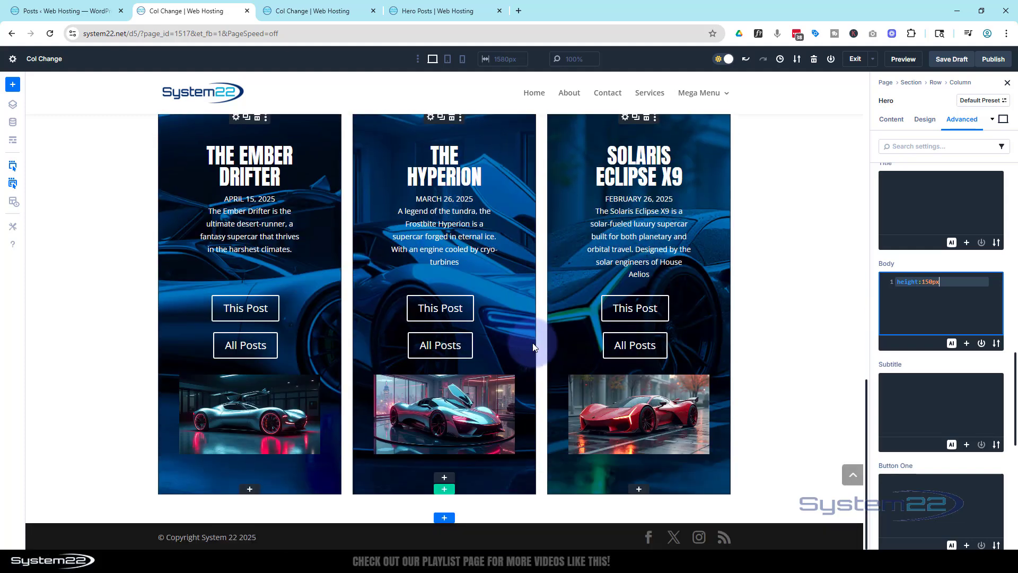
scroll(532, 343, up, 8)
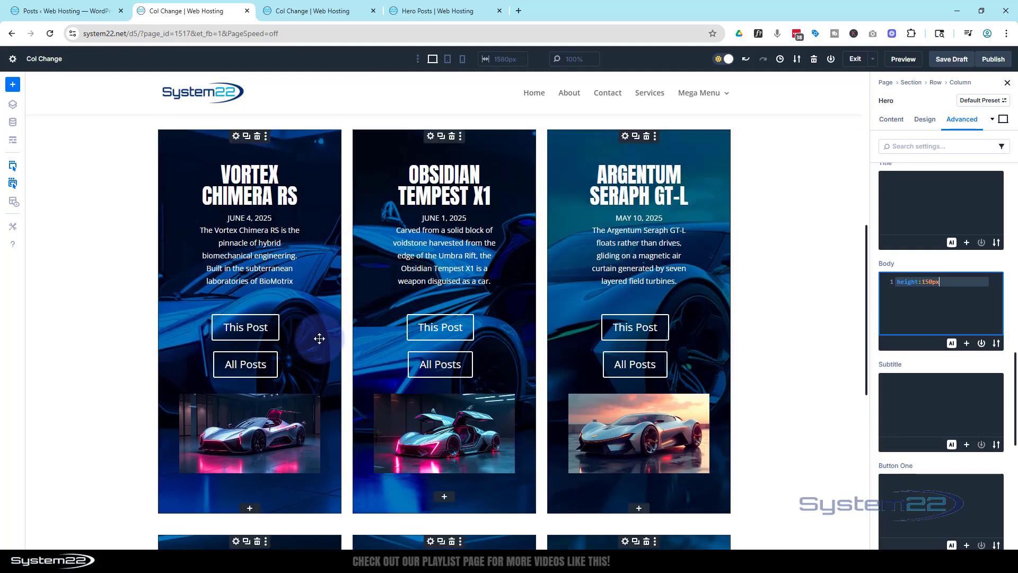
scroll(320, 338, up, 4)
scroll(320, 338, up, 3)
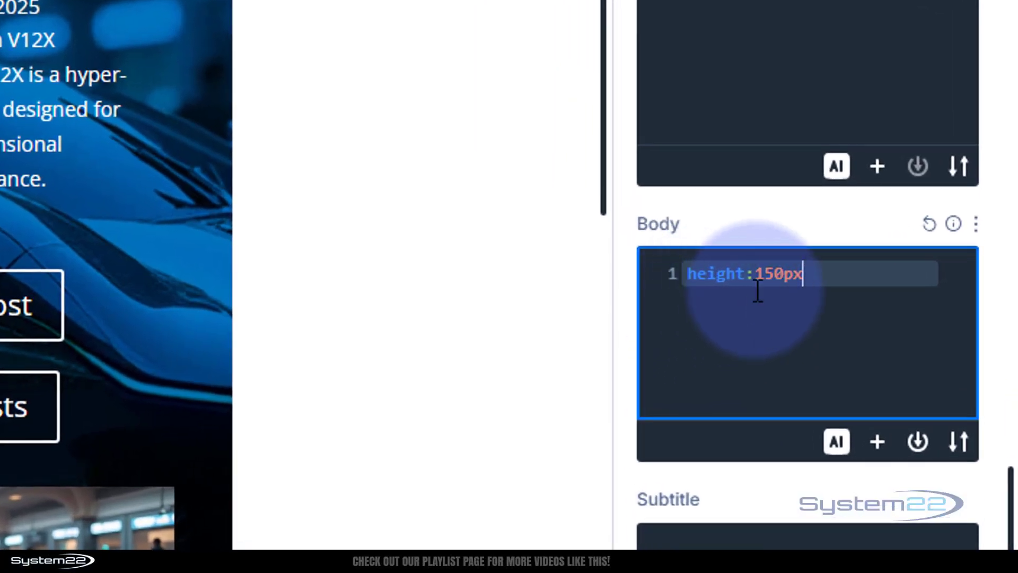
Preview the car card grid at tablet width, then at phone width with cards stacked singly.
click(868, 329)
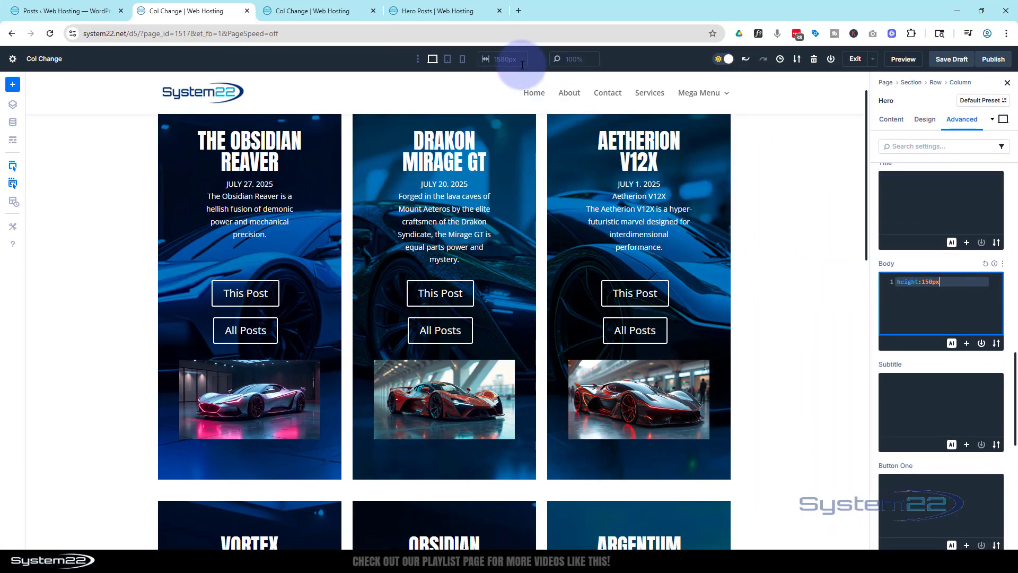
click(448, 61)
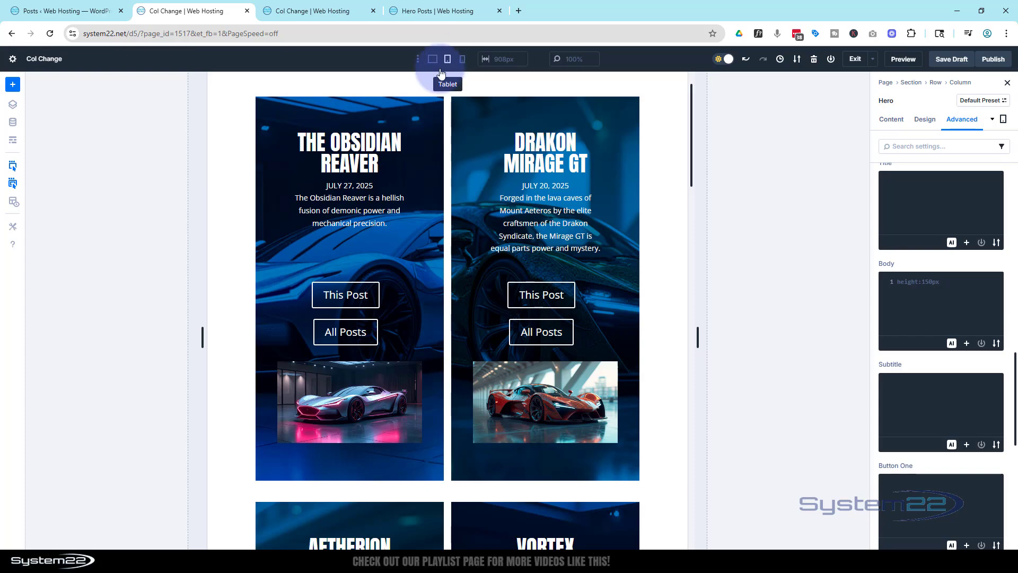
scroll(406, 293, down, 8)
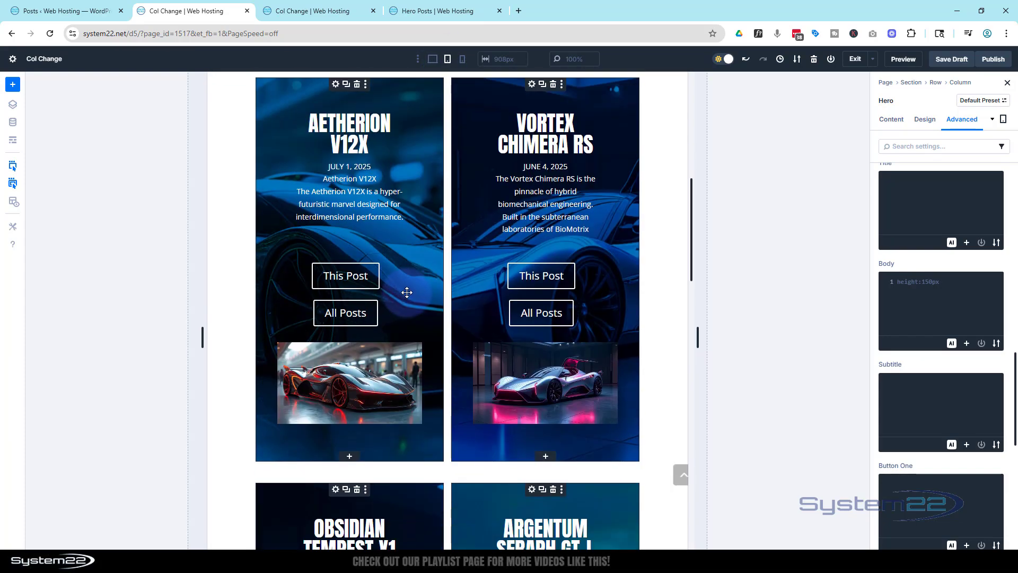
scroll(407, 292, up, 10)
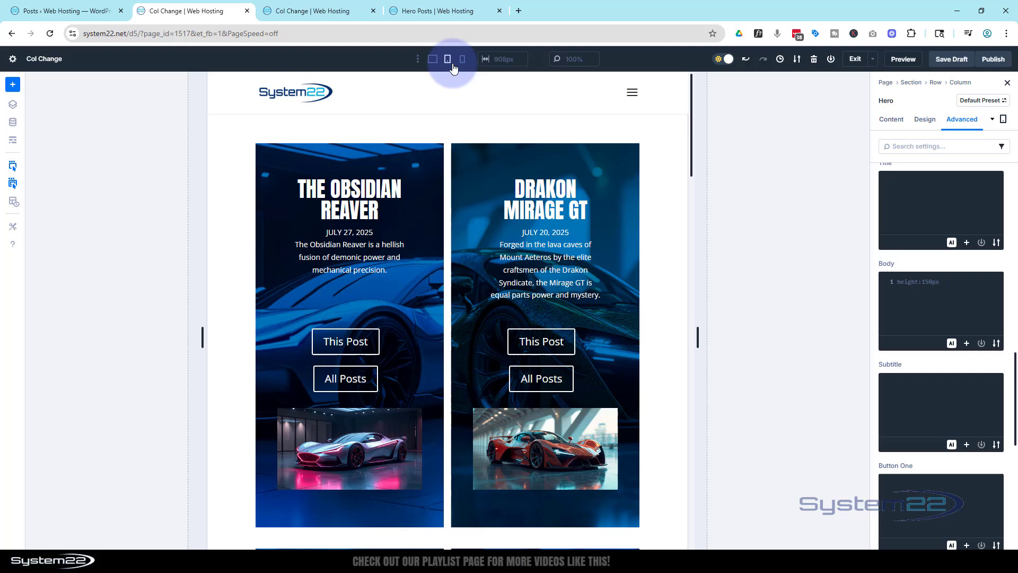
click(462, 61)
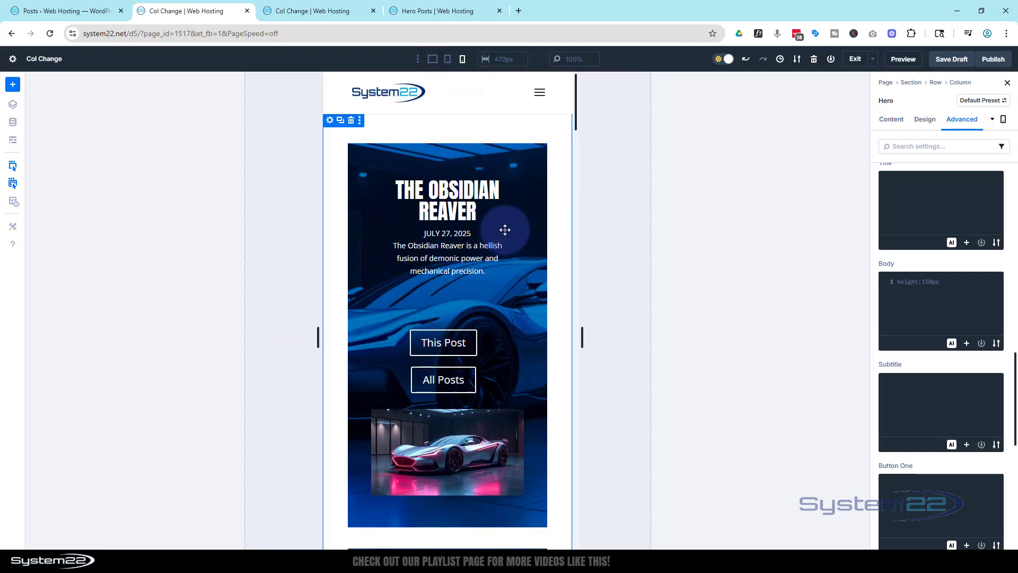
scroll(527, 233, down, 6)
scroll(524, 236, down, 6)
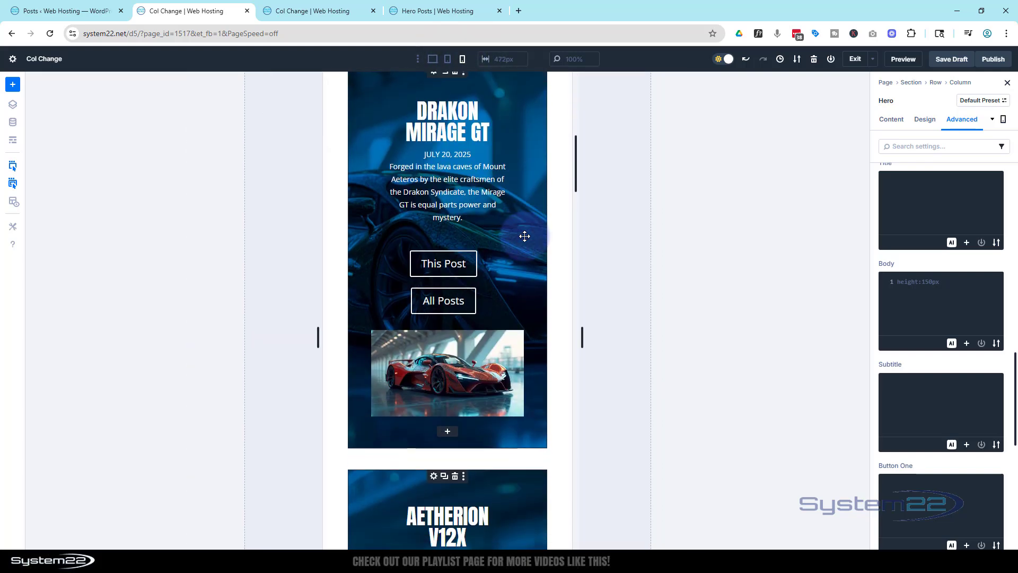
scroll(522, 244, up, 5)
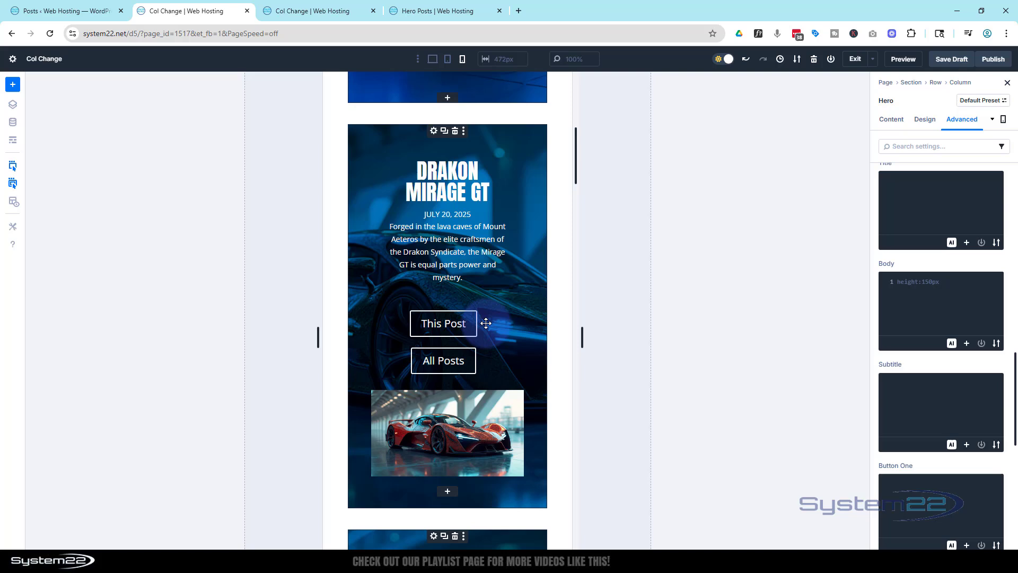
Look over the second button's design settings, then return to the hero's Custom CSS element boxes.
click(928, 123)
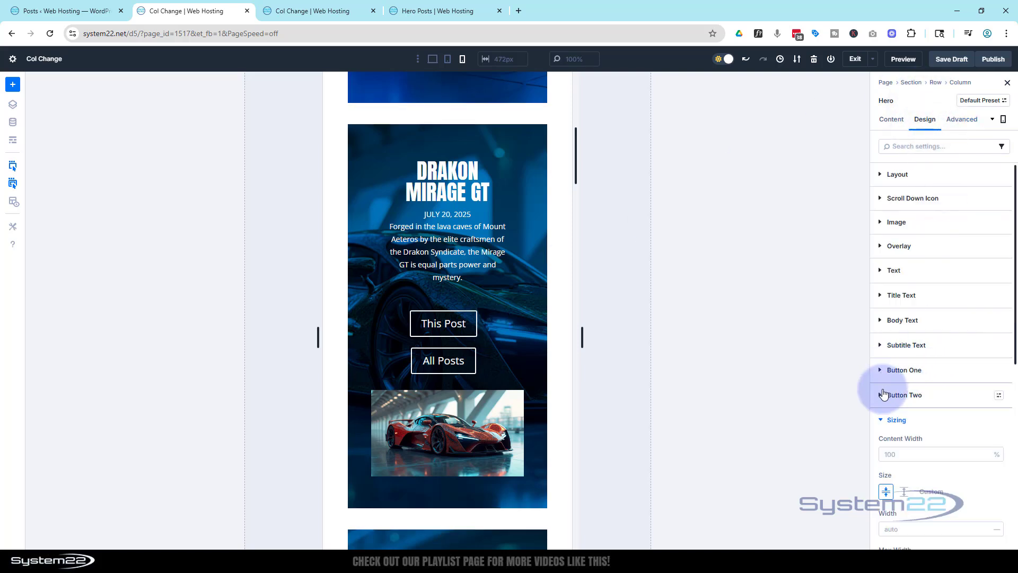
click(882, 396)
scroll(926, 392, down, 3)
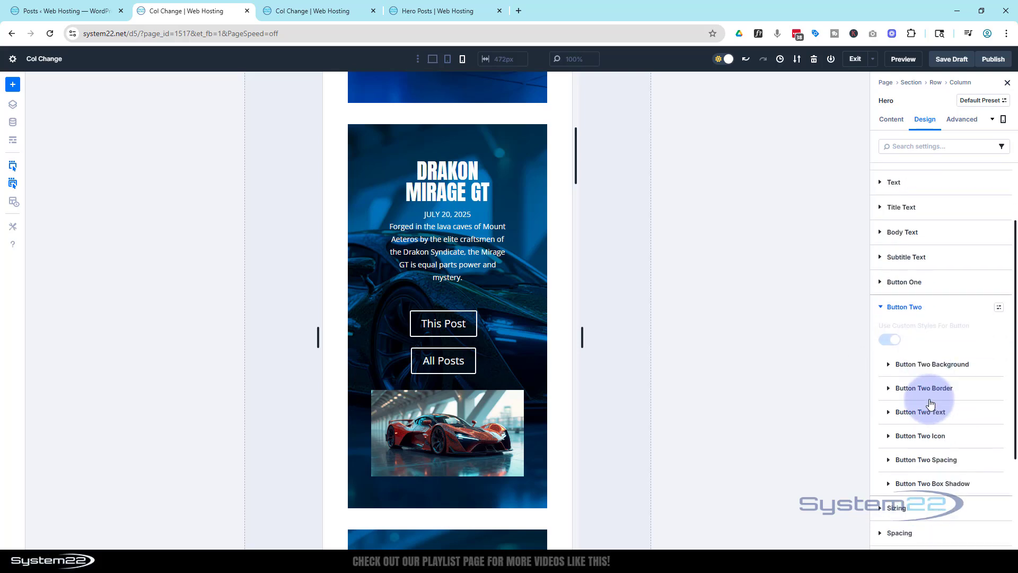
scroll(931, 403, down, 1)
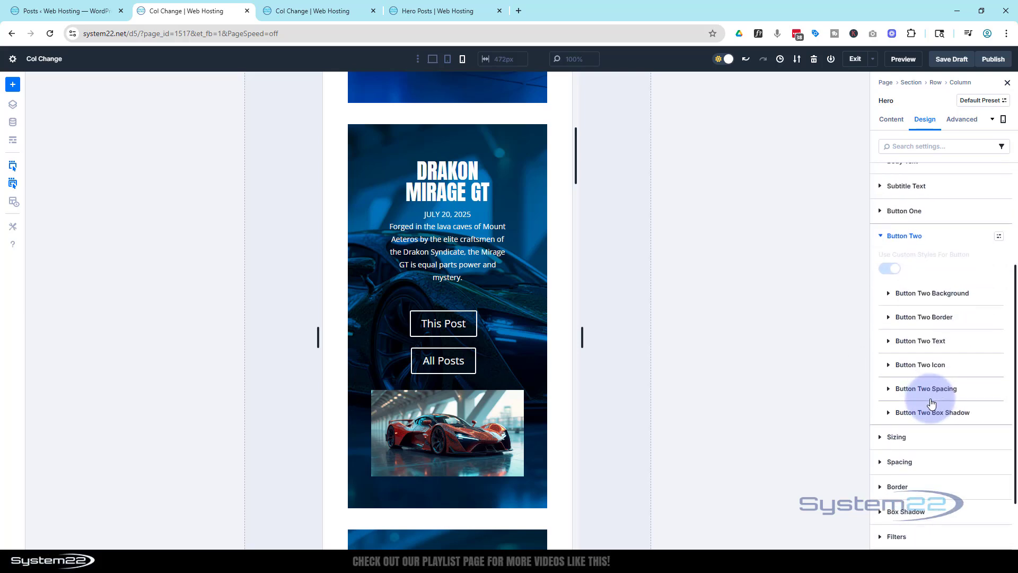
click(963, 118)
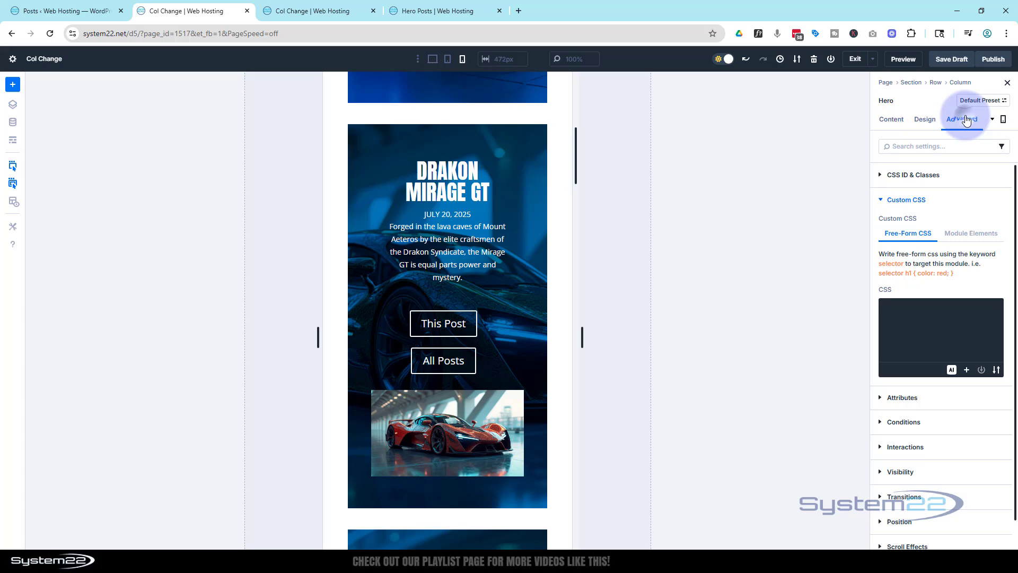
click(971, 233)
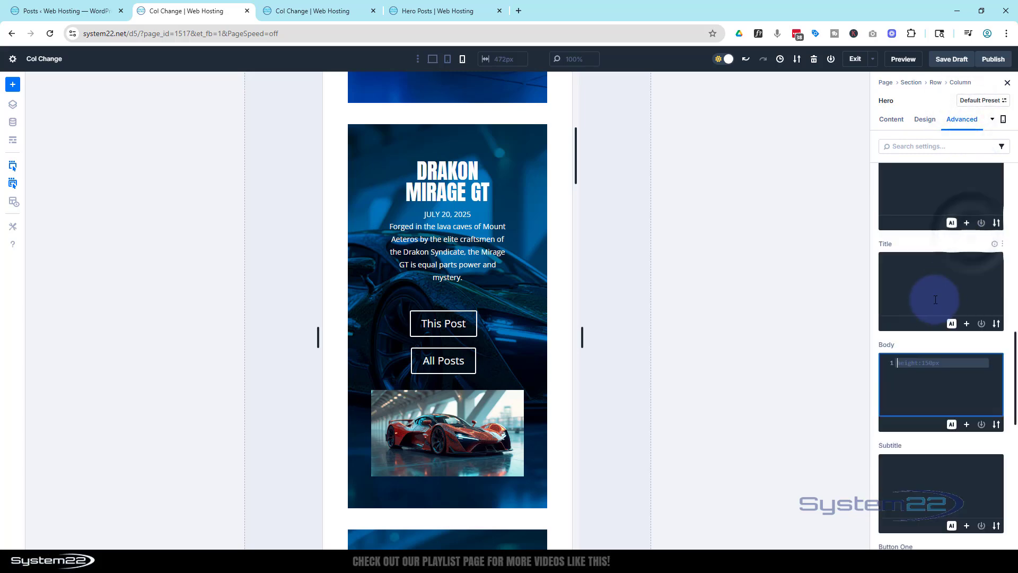
scroll(933, 290, down, 7)
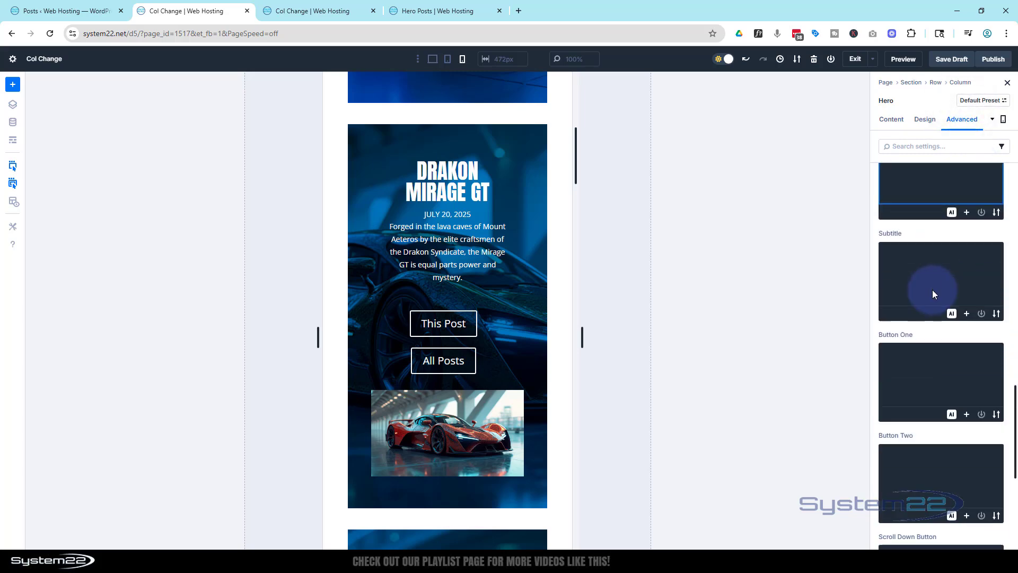
Copy width:150px from the Button One CSS box into the Button Two box.
click(916, 287)
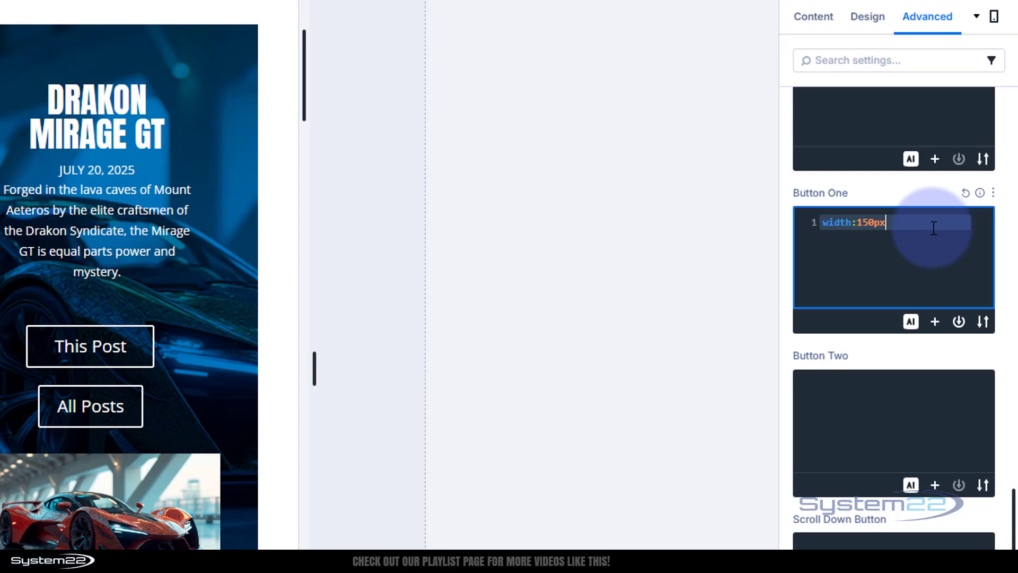
drag(934, 229, 825, 229)
key(ctrl+c)
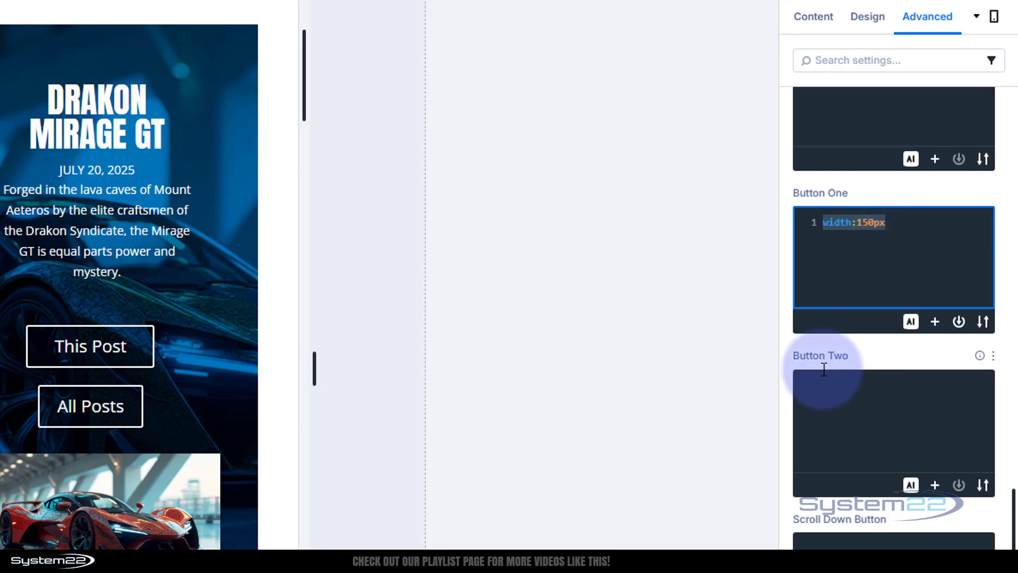
click(822, 389)
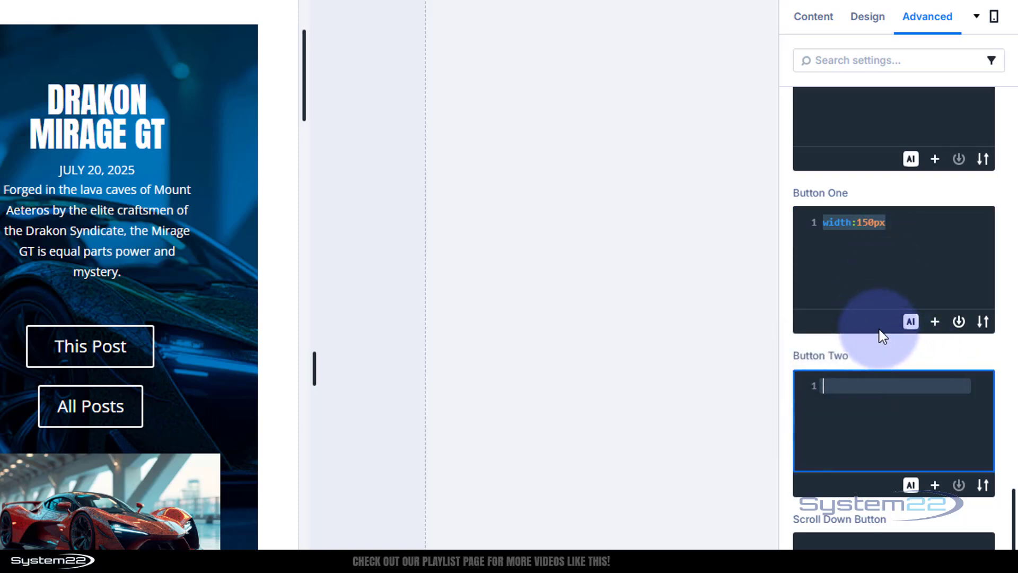
key(ctrl+v)
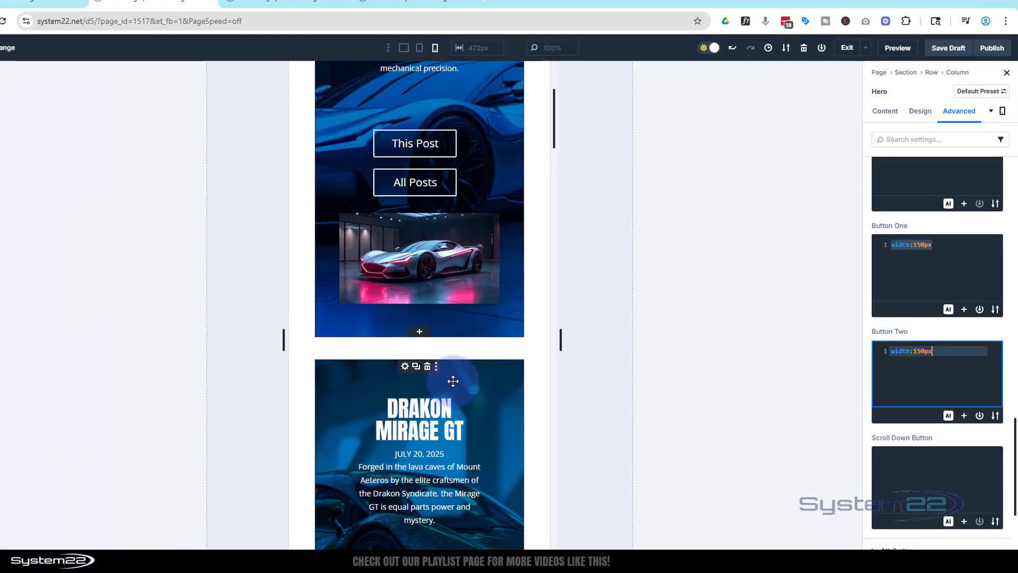
scroll(467, 378, up, 4)
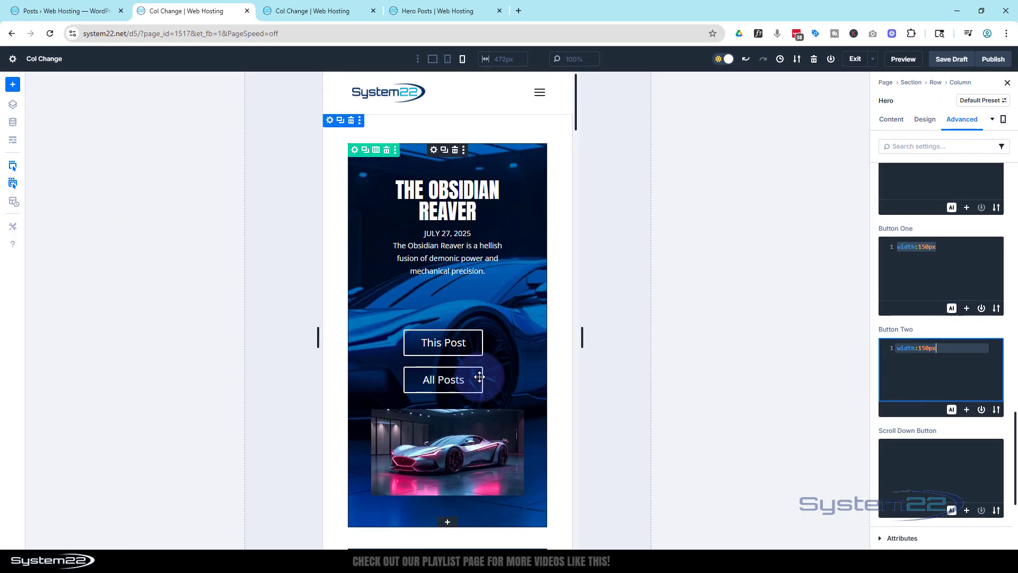
scroll(480, 377, down, 12)
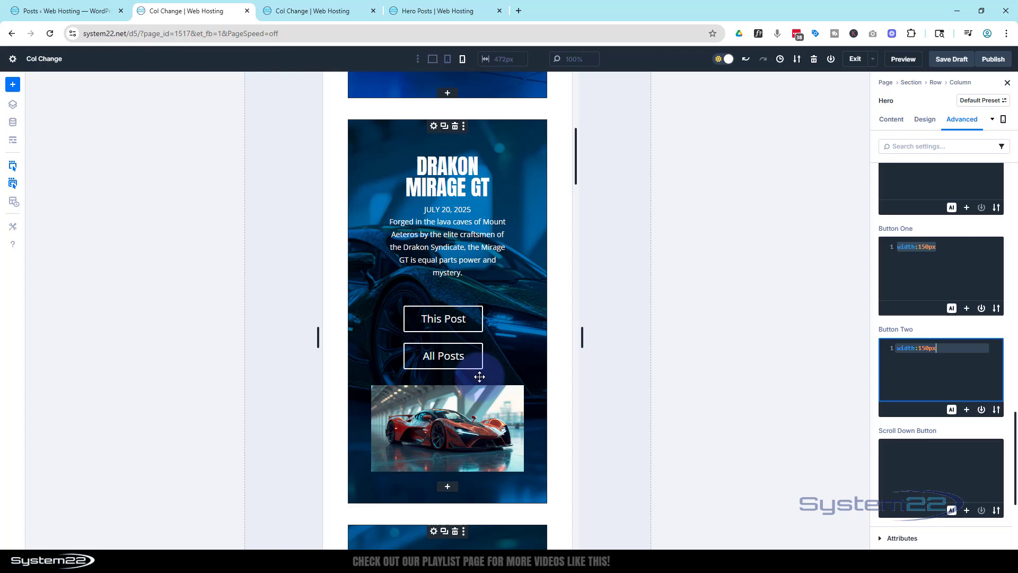
scroll(479, 376, down, 6)
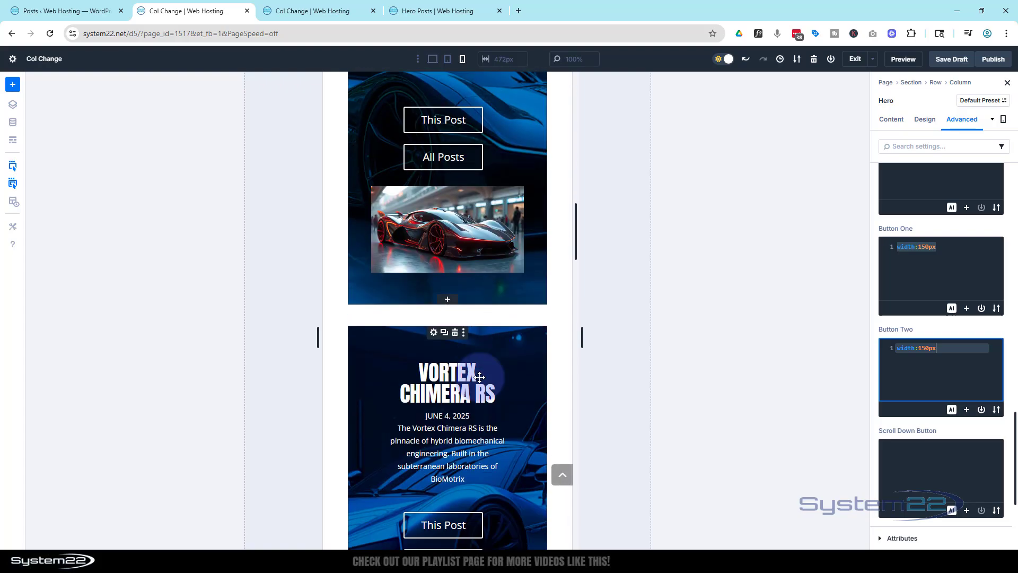
scroll(480, 377, down, 10)
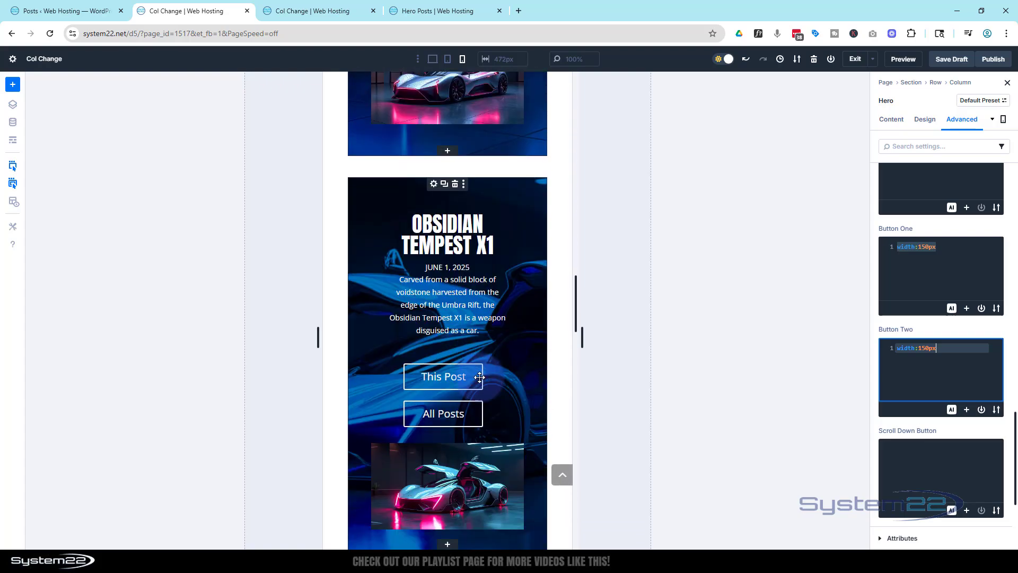
scroll(479, 377, up, 10)
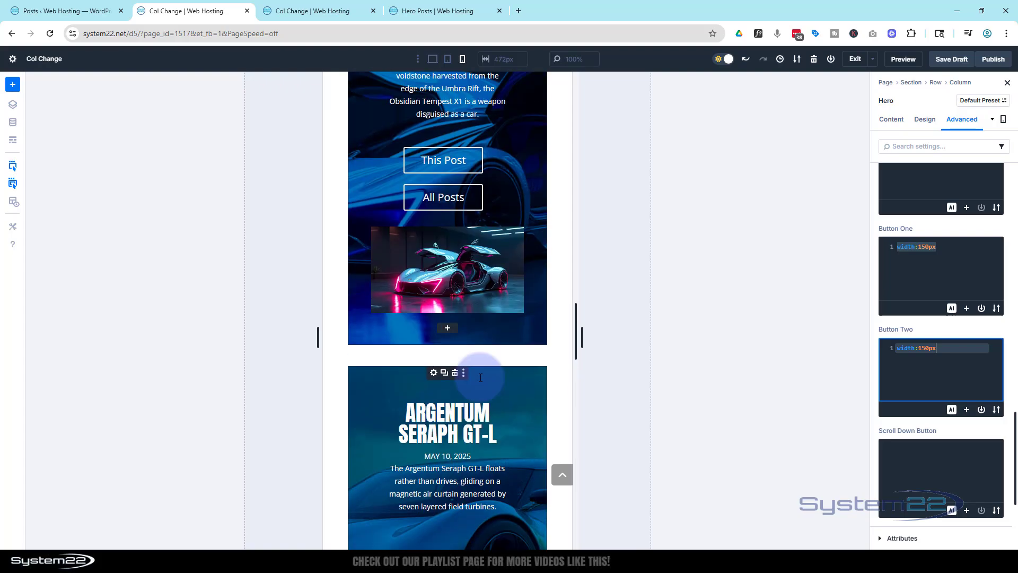
scroll(481, 374, up, 15)
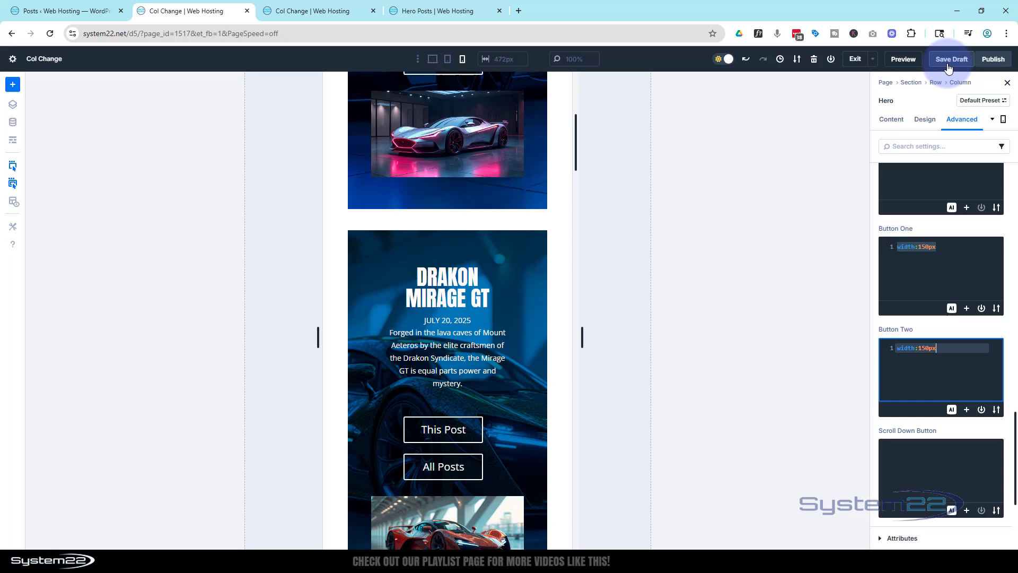
Save the page as a draft and scroll through its live preview of the three-column car cards.
click(952, 59)
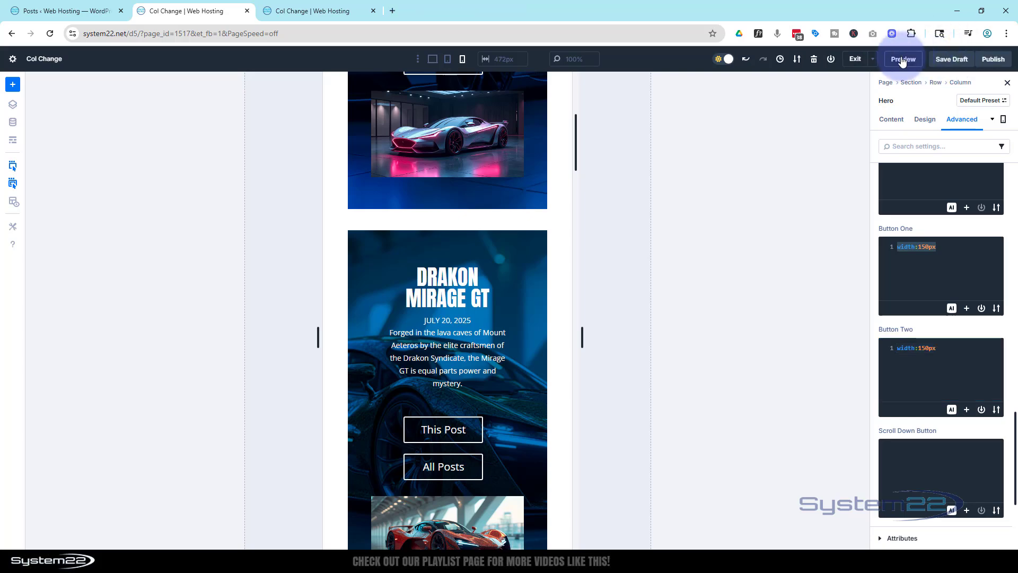
click(903, 59)
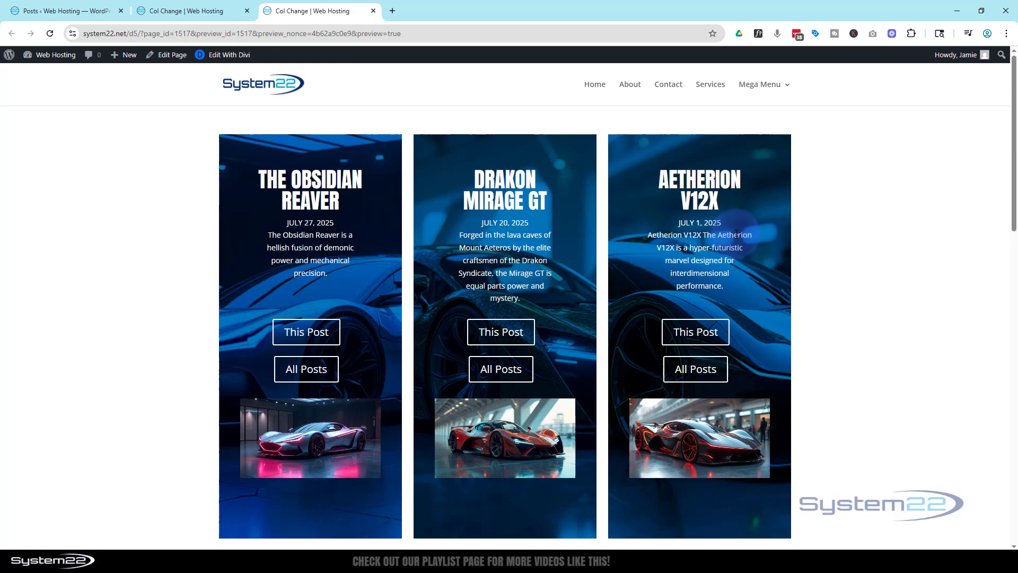
scroll(735, 237, down, 6)
scroll(735, 237, down, 10)
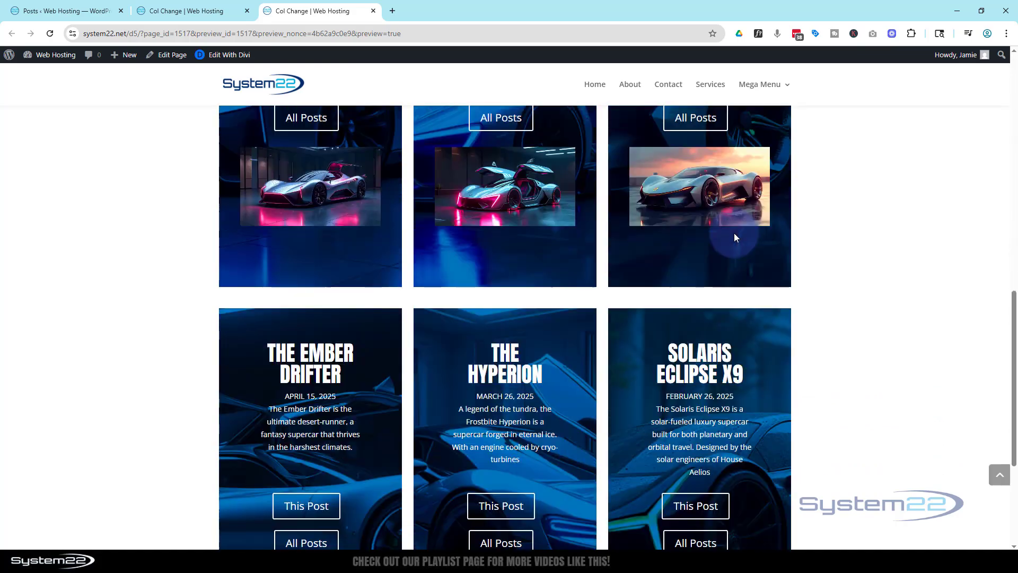
scroll(733, 234, up, 15)
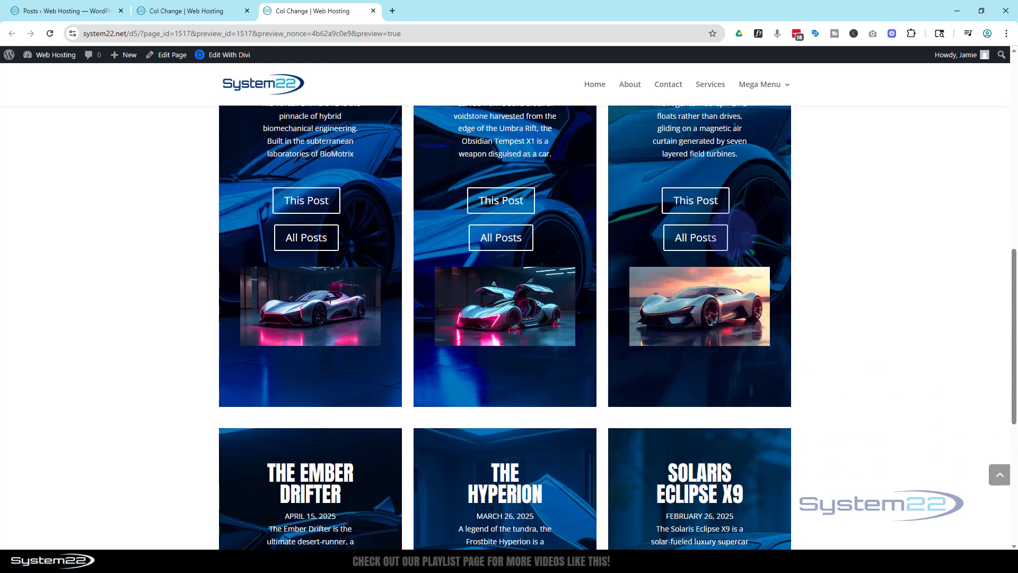
scroll(733, 233, up, 2)
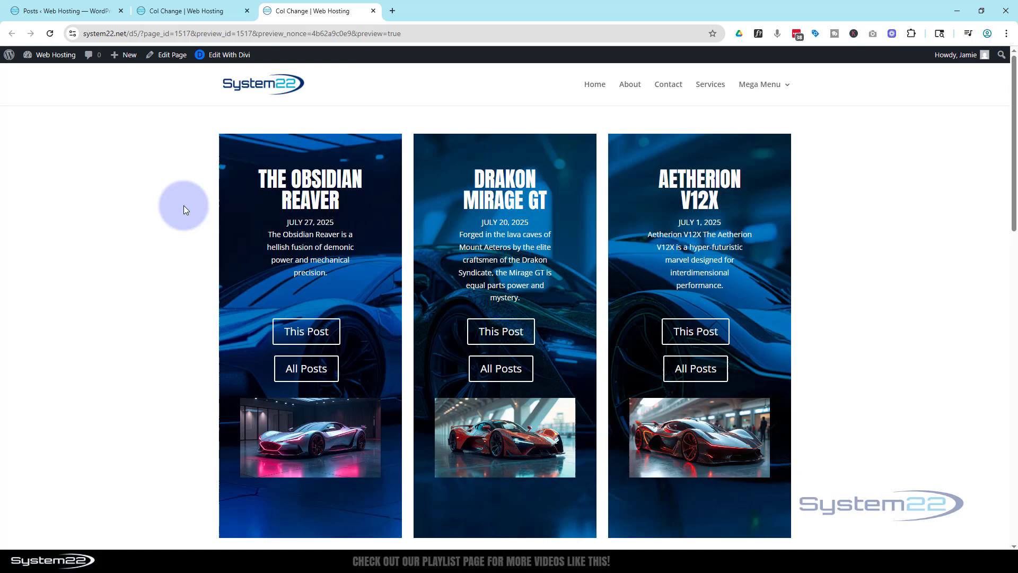
scroll(184, 206, down, 8)
scroll(184, 206, down, 9)
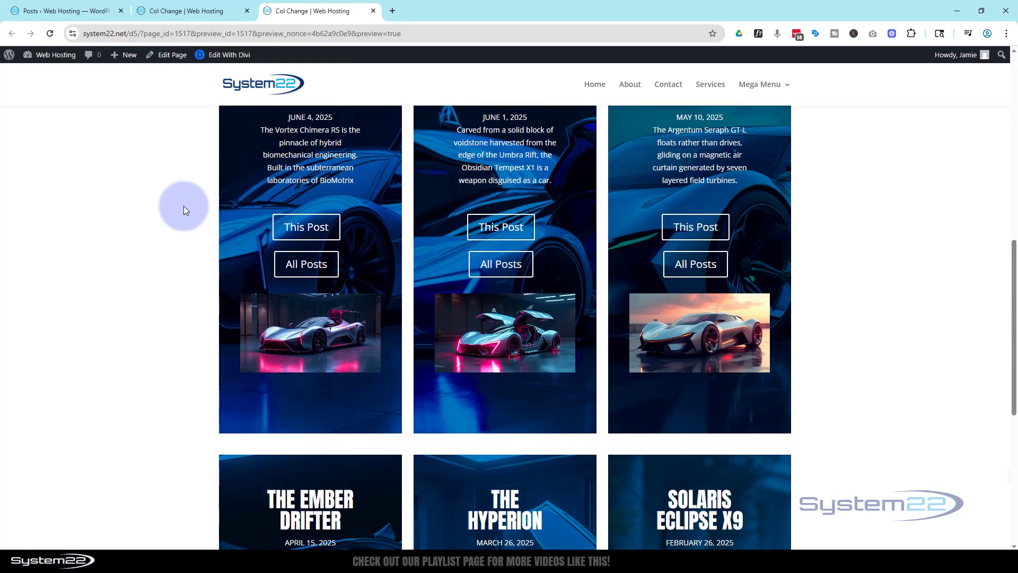
scroll(184, 210, up, 14)
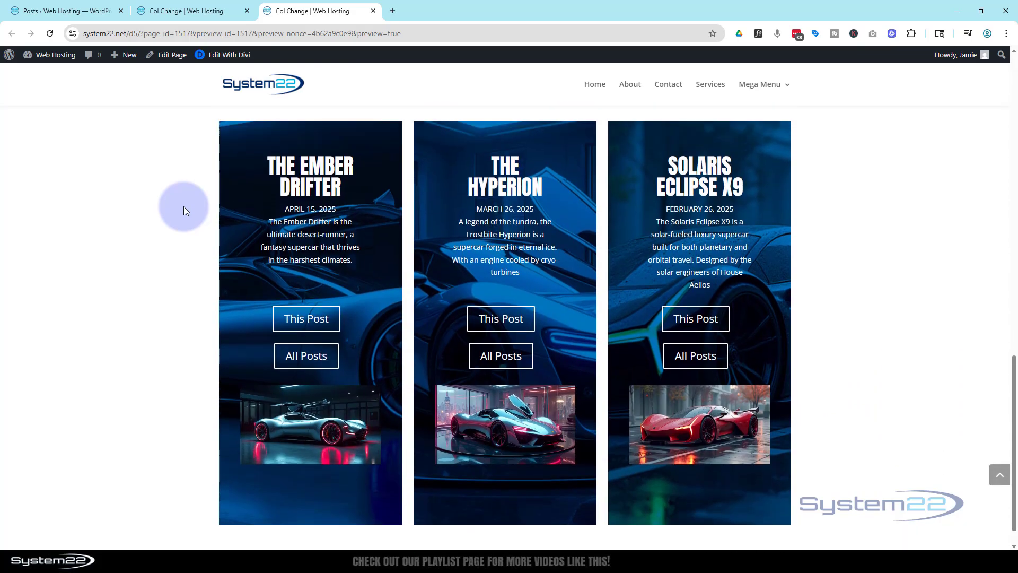
scroll(183, 207, up, 3)
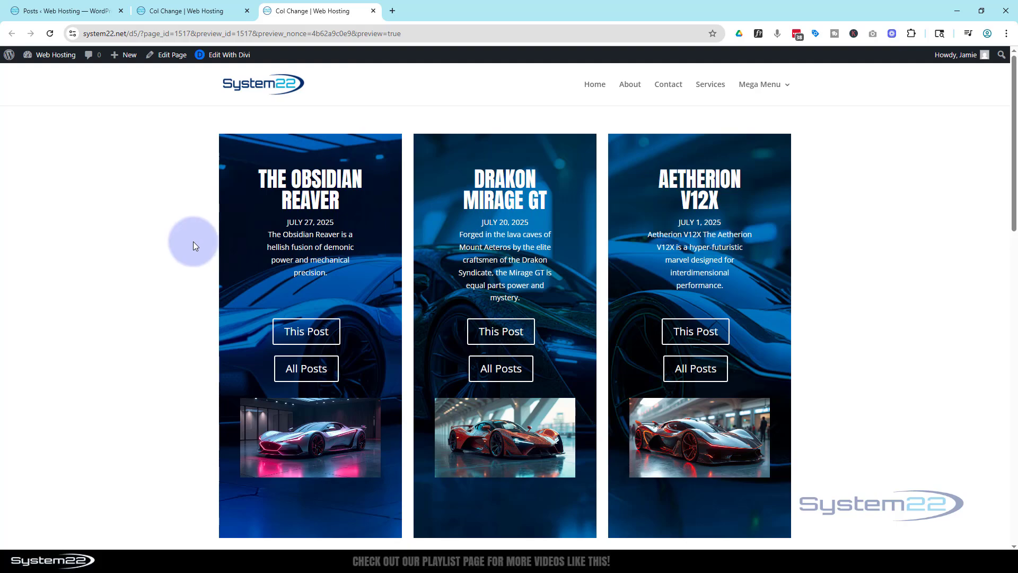
scroll(193, 241, down, 3)
scroll(193, 240, down, 12)
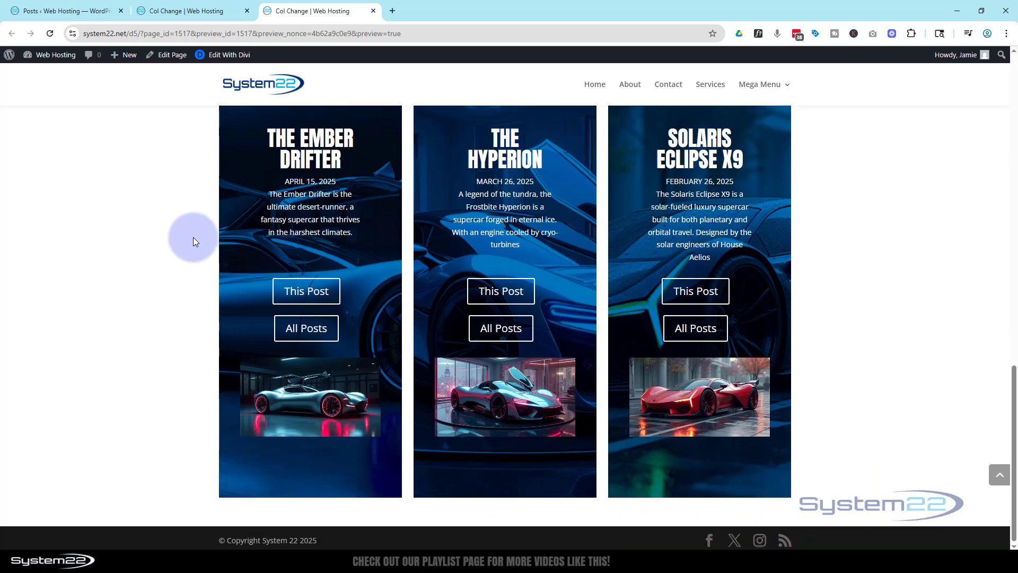
scroll(193, 237, up, 8)
scroll(193, 237, up, 8)
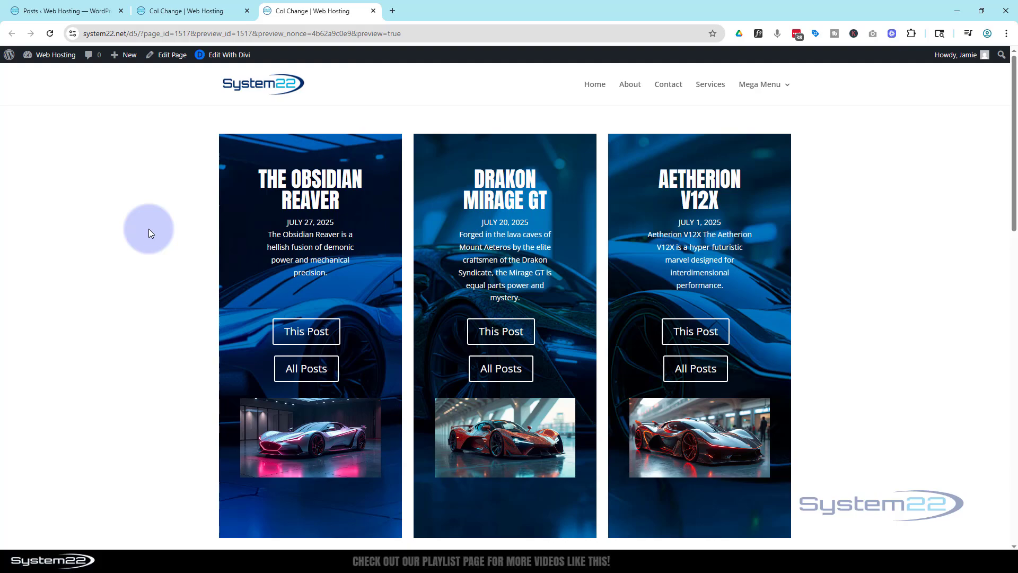
scroll(167, 247, down, 9)
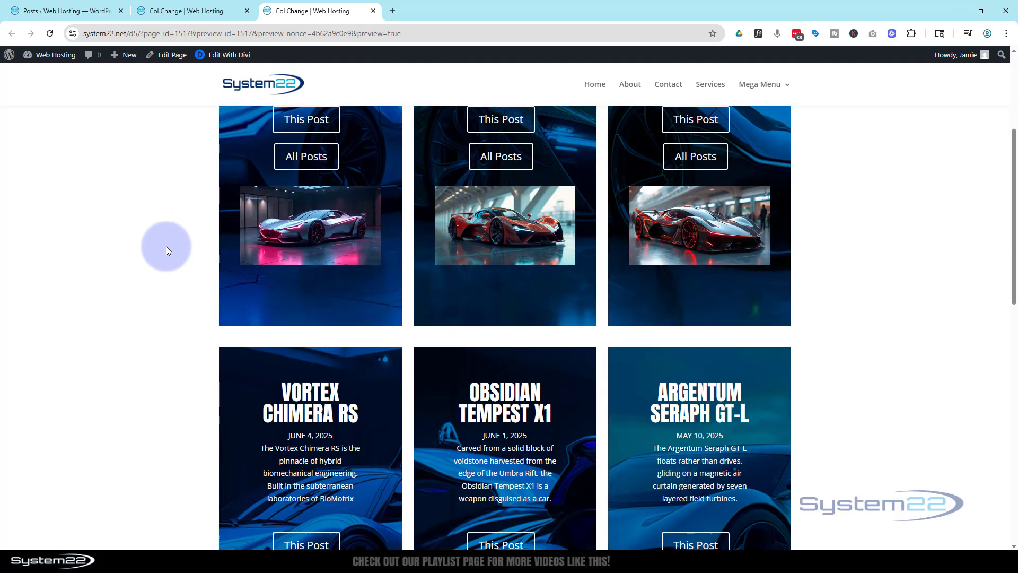
scroll(167, 246, down, 8)
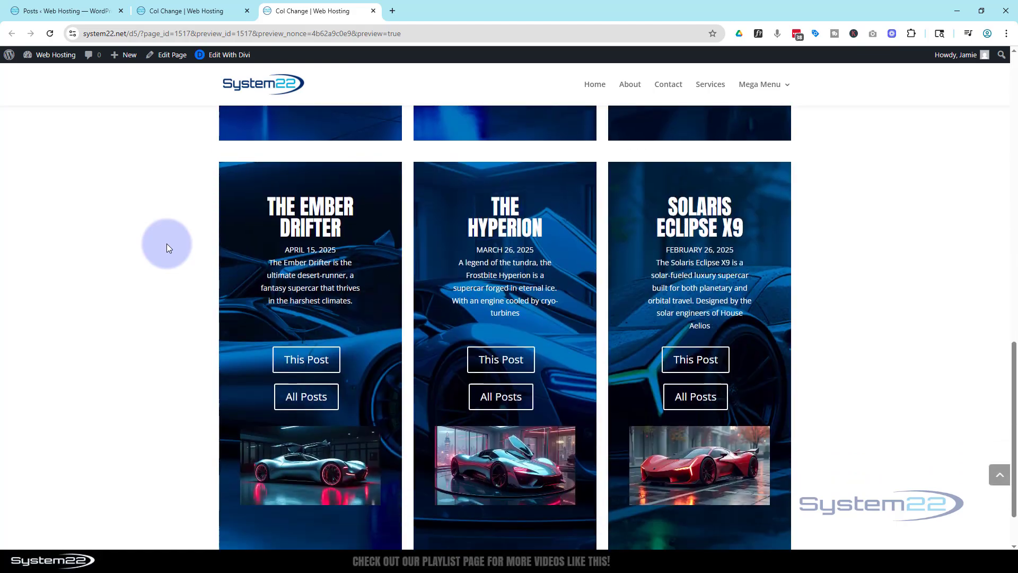
scroll(166, 247, up, 9)
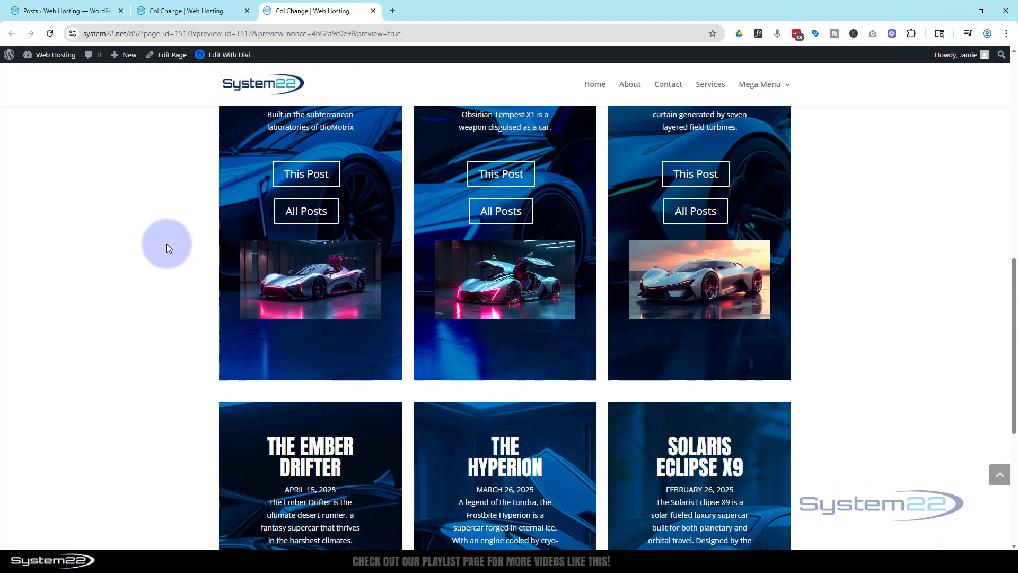
scroll(167, 247, up, 6)
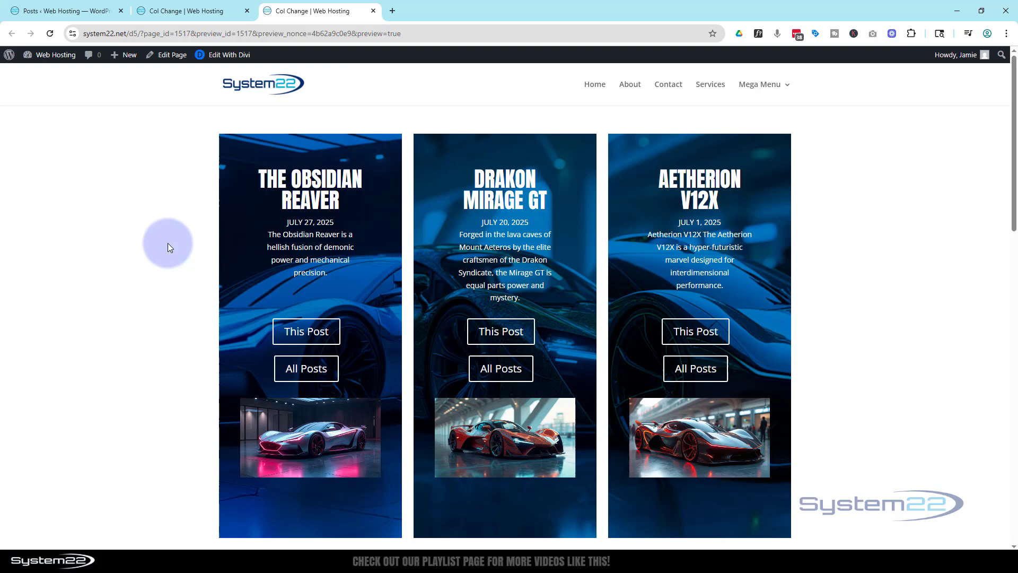
scroll(167, 243, down, 3)
scroll(167, 242, down, 10)
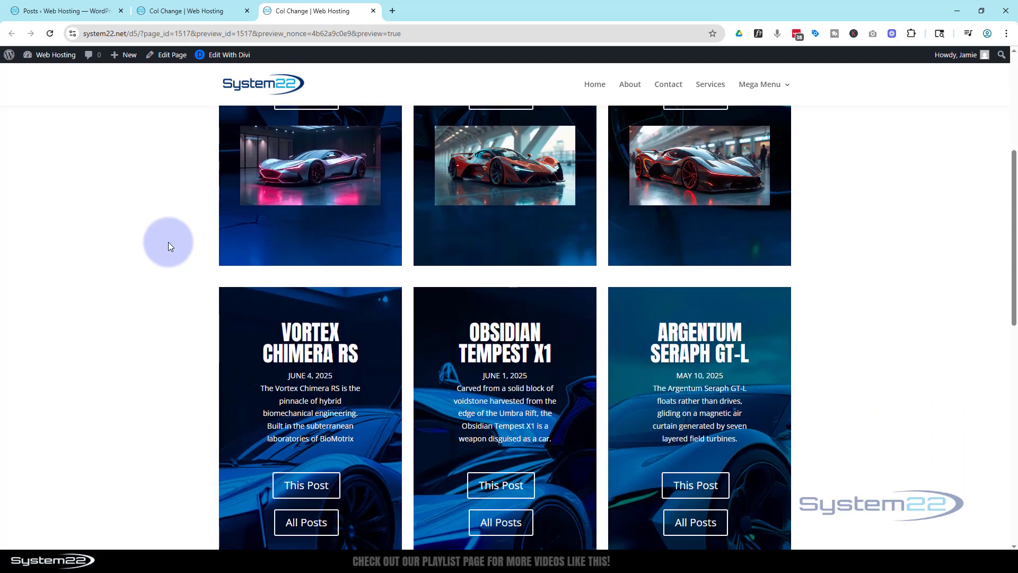
scroll(169, 241, down, 4)
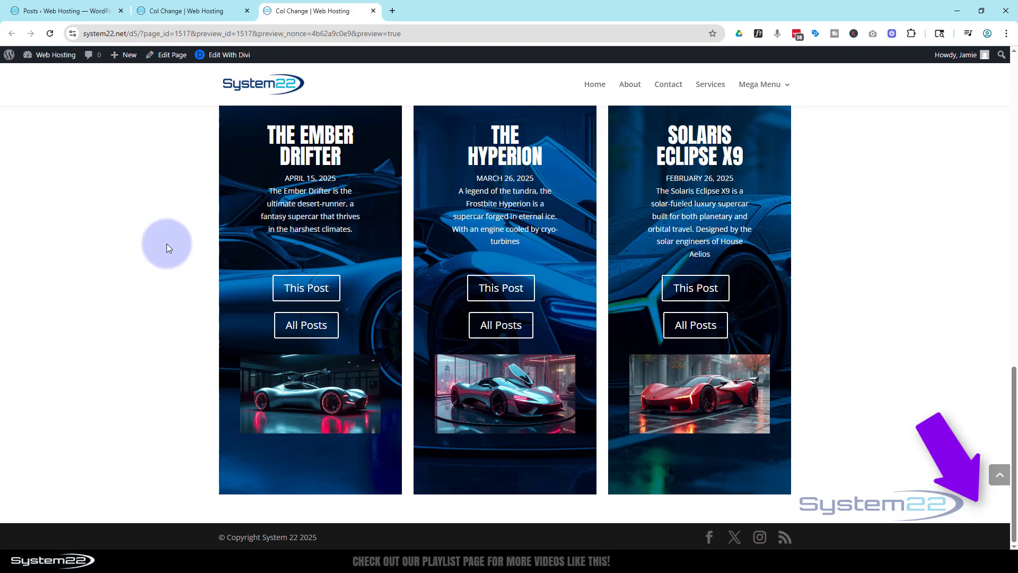
scroll(166, 244, up, 6)
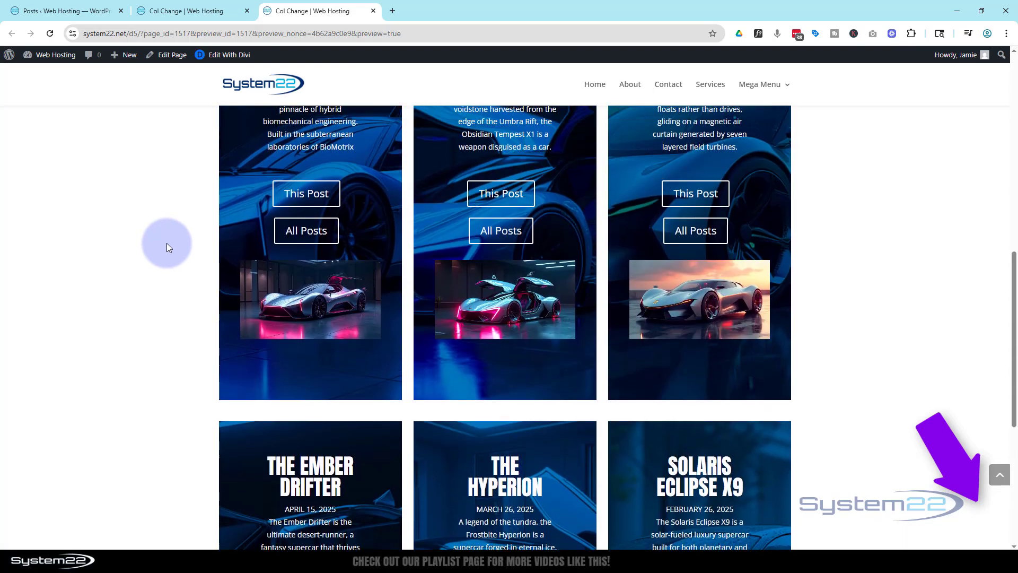
scroll(166, 243, up, 10)
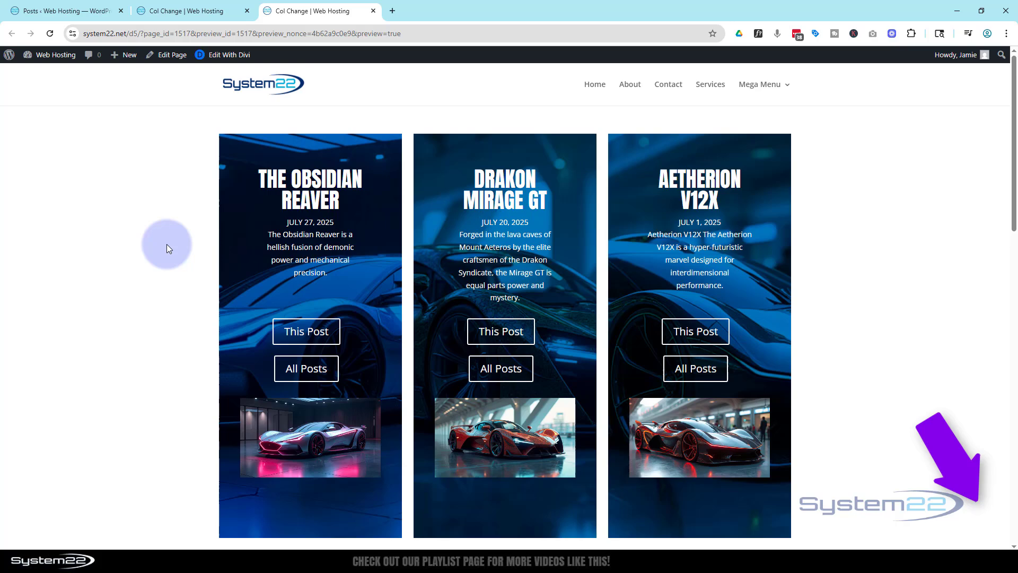